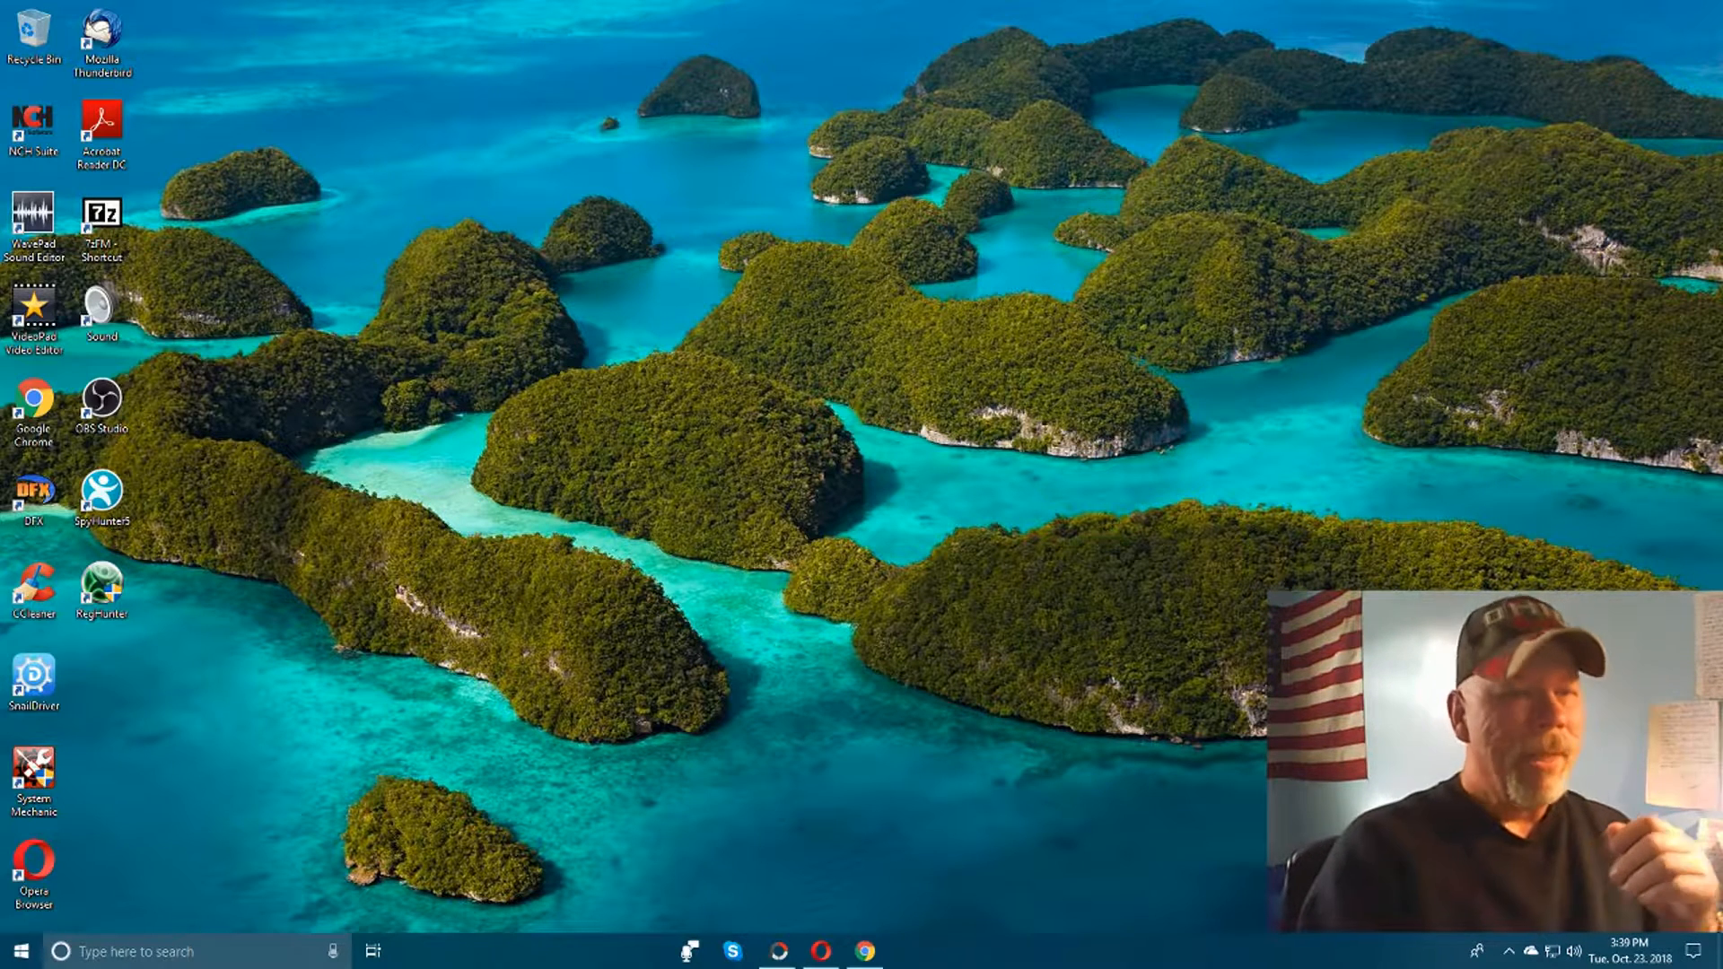
# Step: Switch to the Opera browser and look through the Google Images results for youtube backgrounds, then return to the photo editor
pyautogui.click(779, 956)
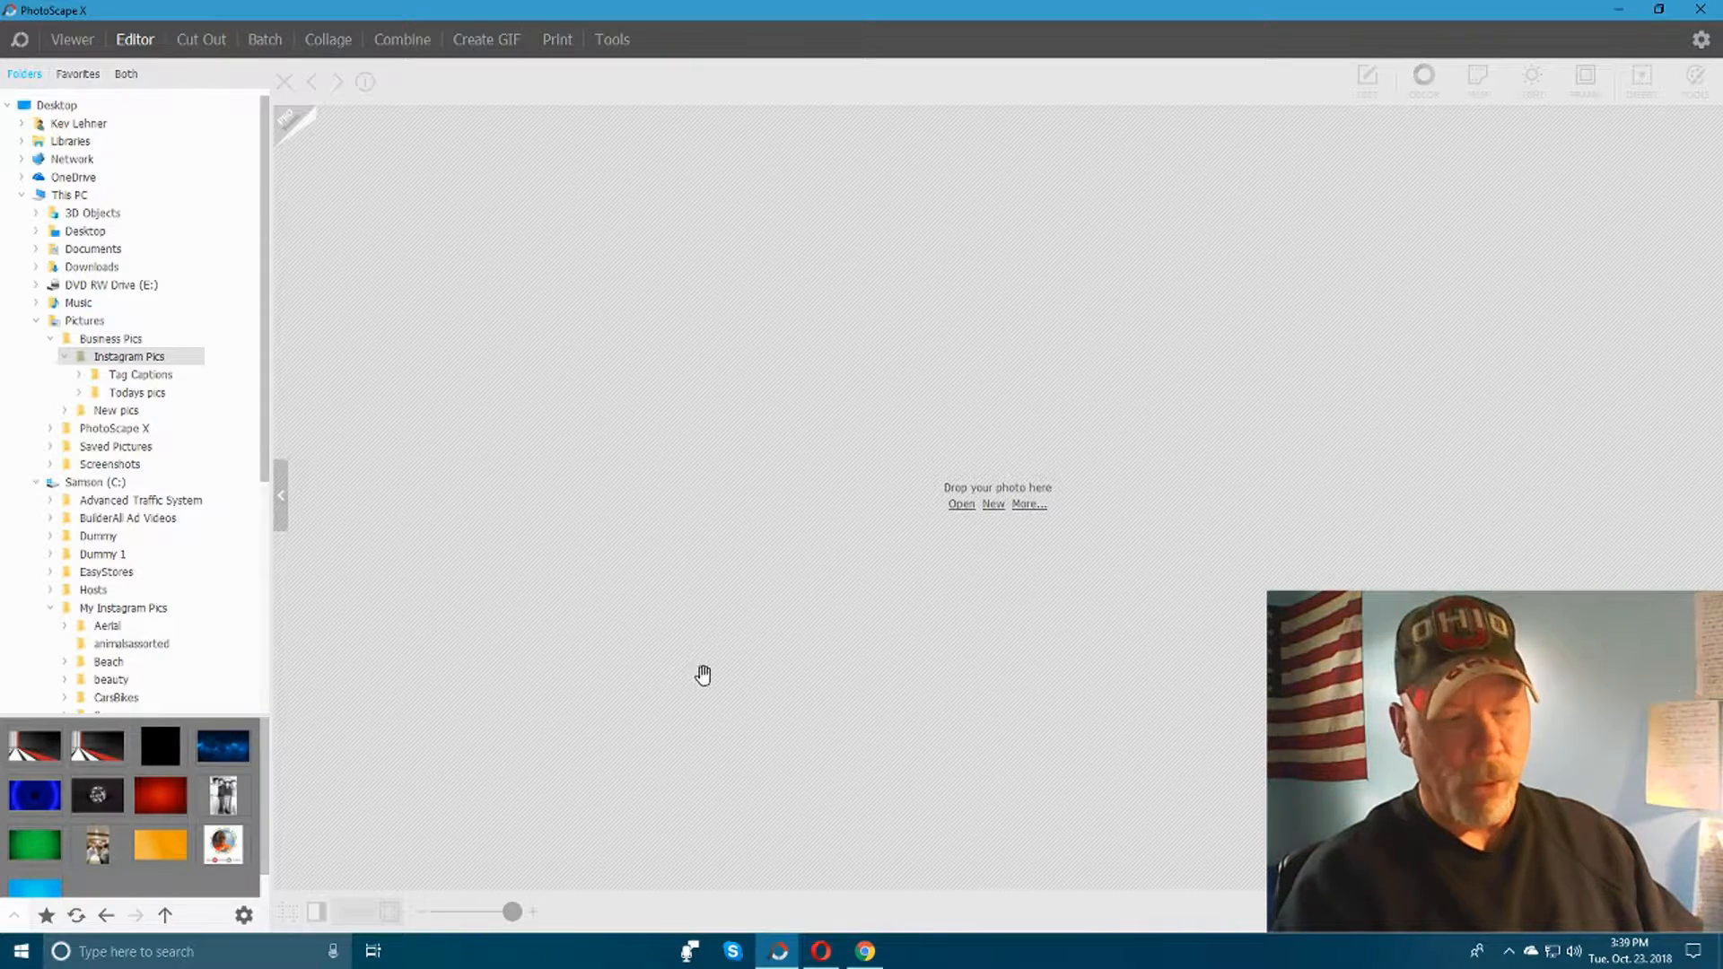
pyautogui.click(827, 956)
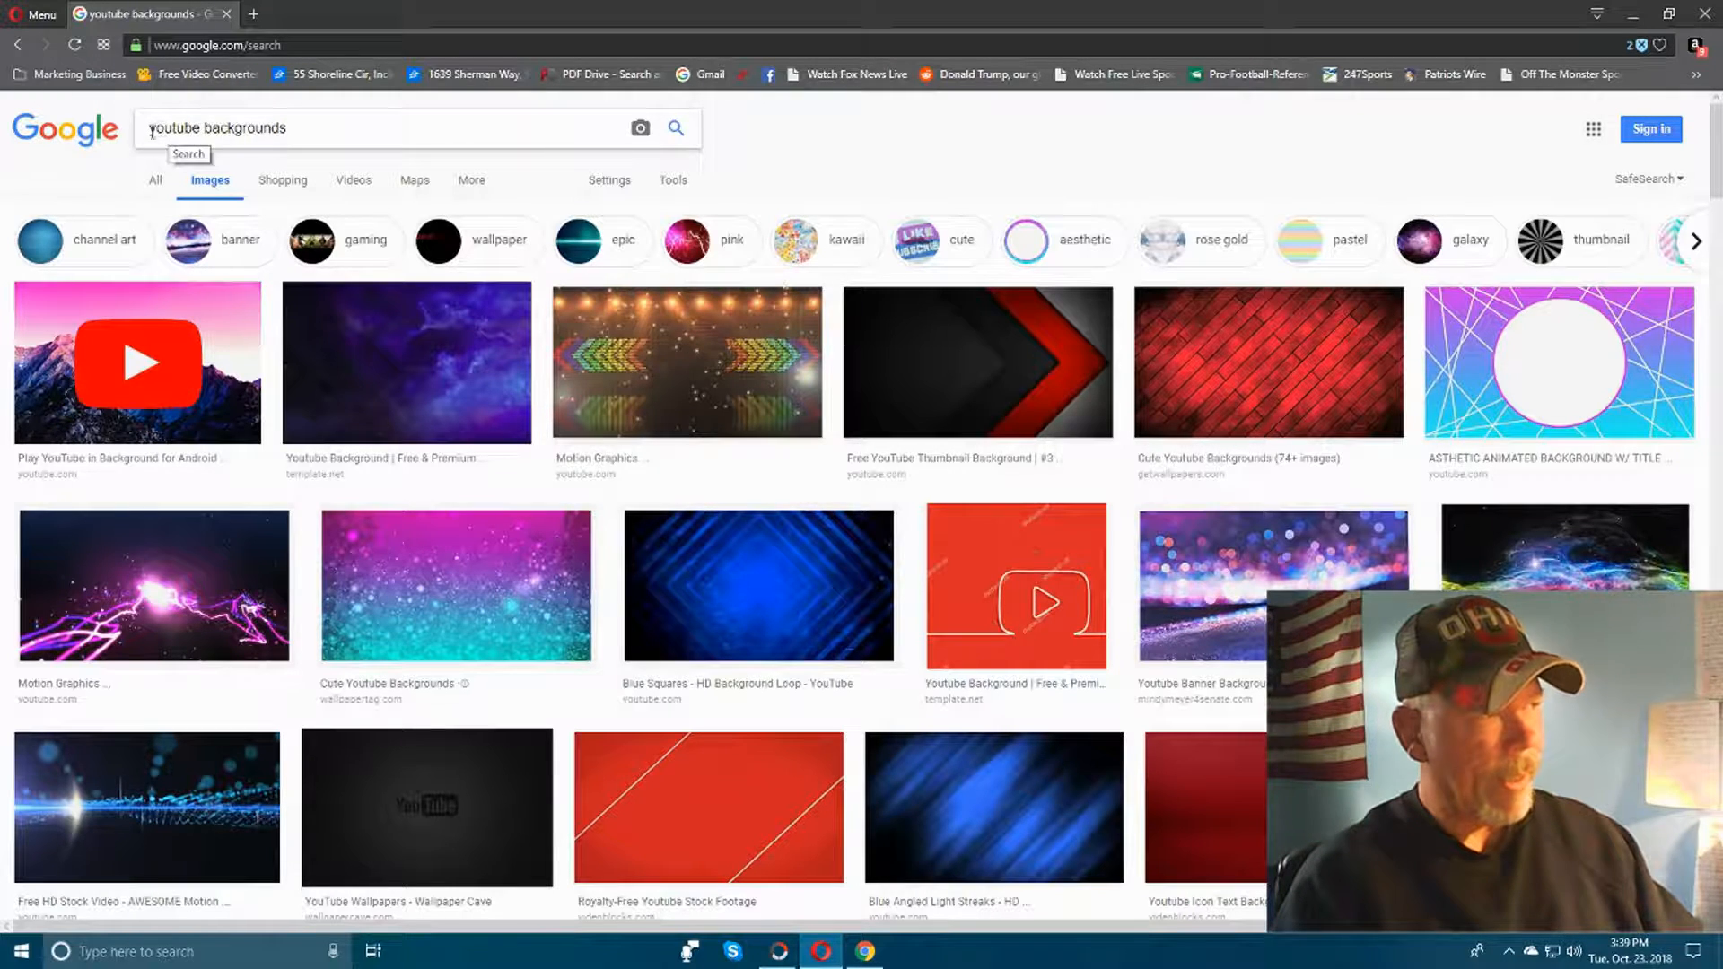
pyautogui.moveTo(346, 127); pyautogui.dragTo(149, 129)
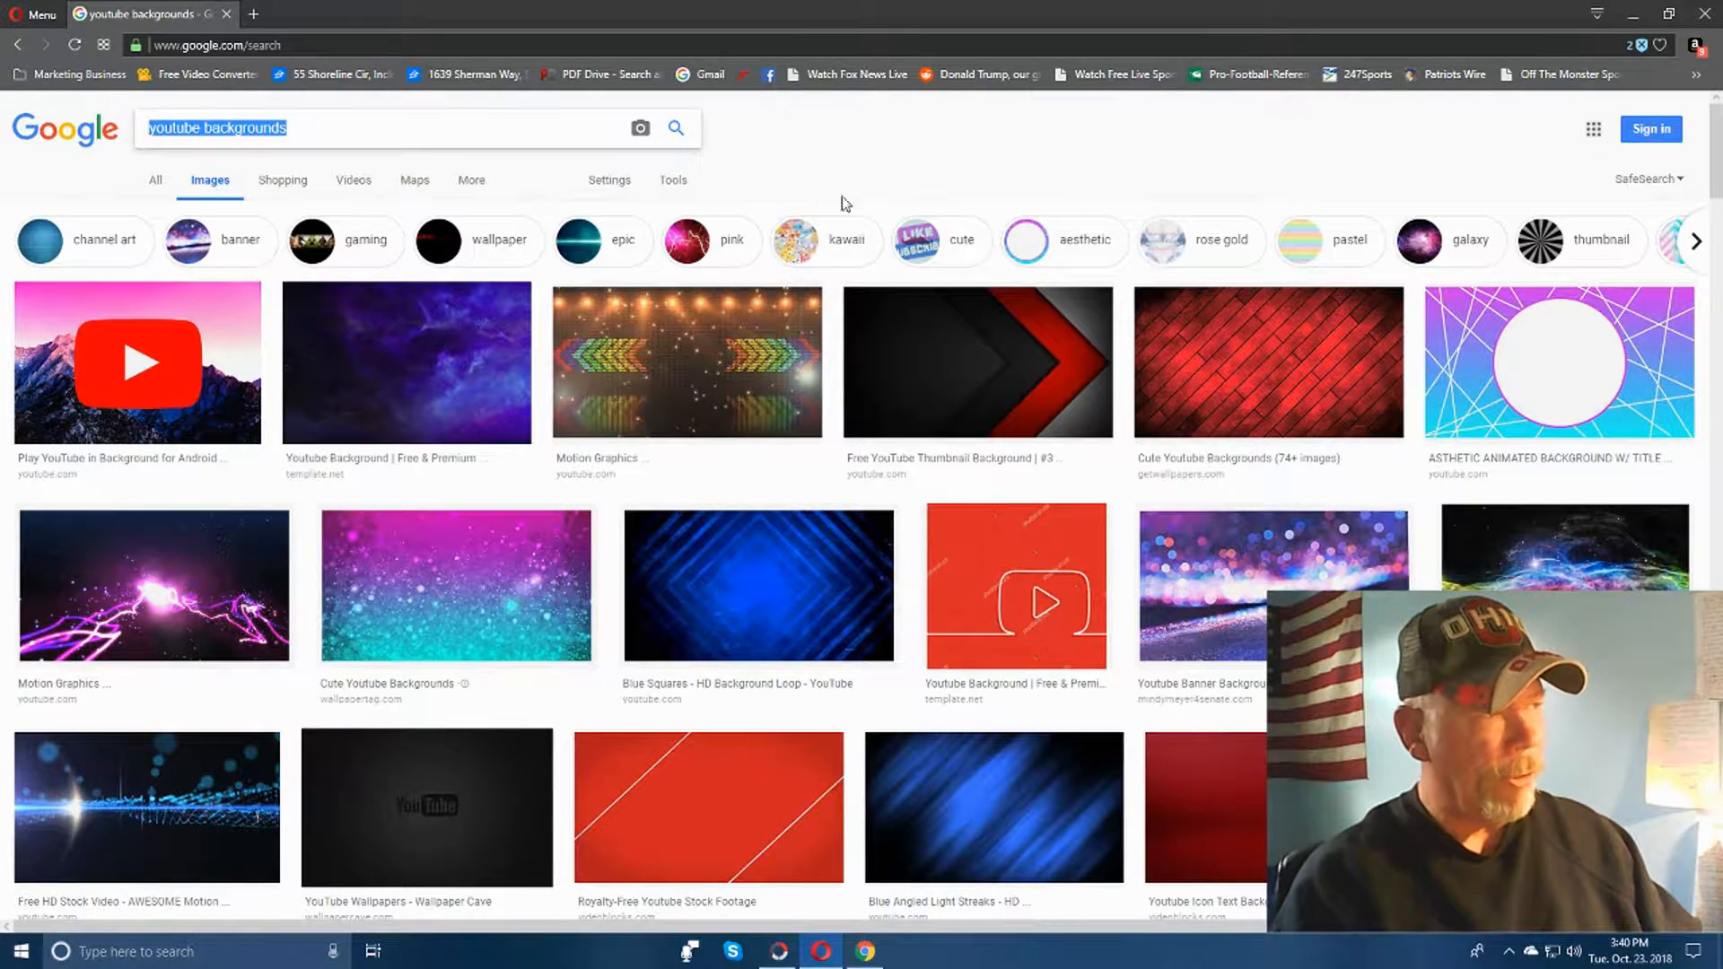
pyautogui.click(903, 138)
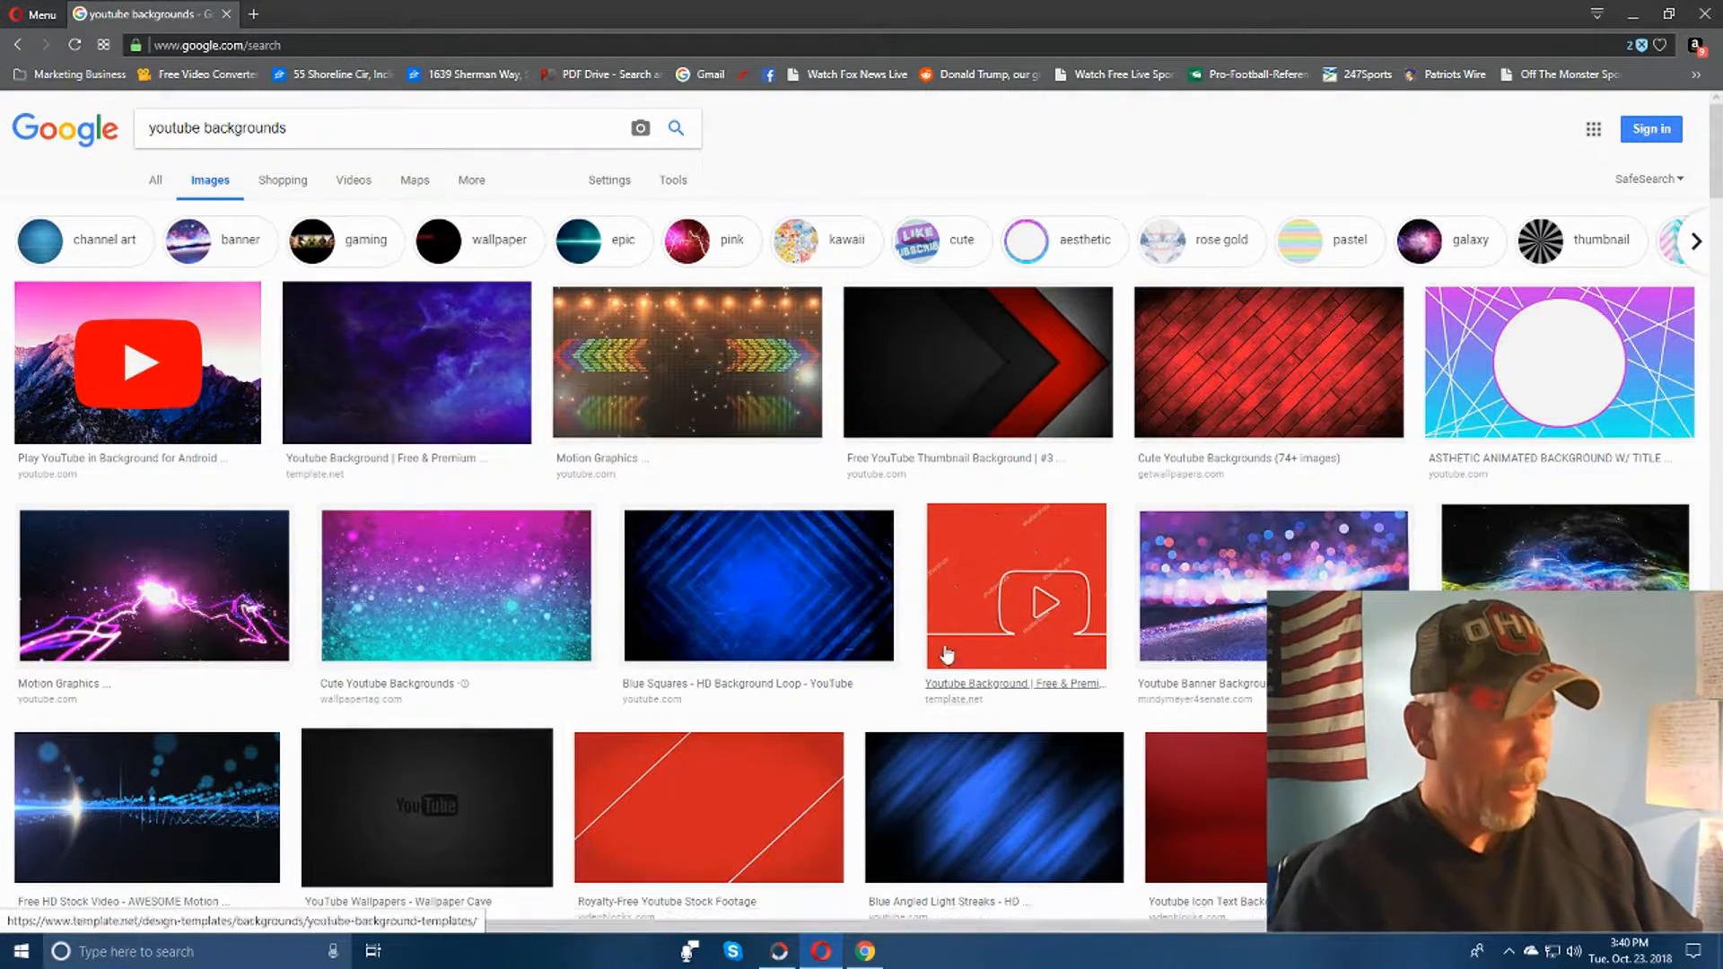
pyautogui.scroll(-7, 942, 646)
pyautogui.scroll(-14, 946, 646)
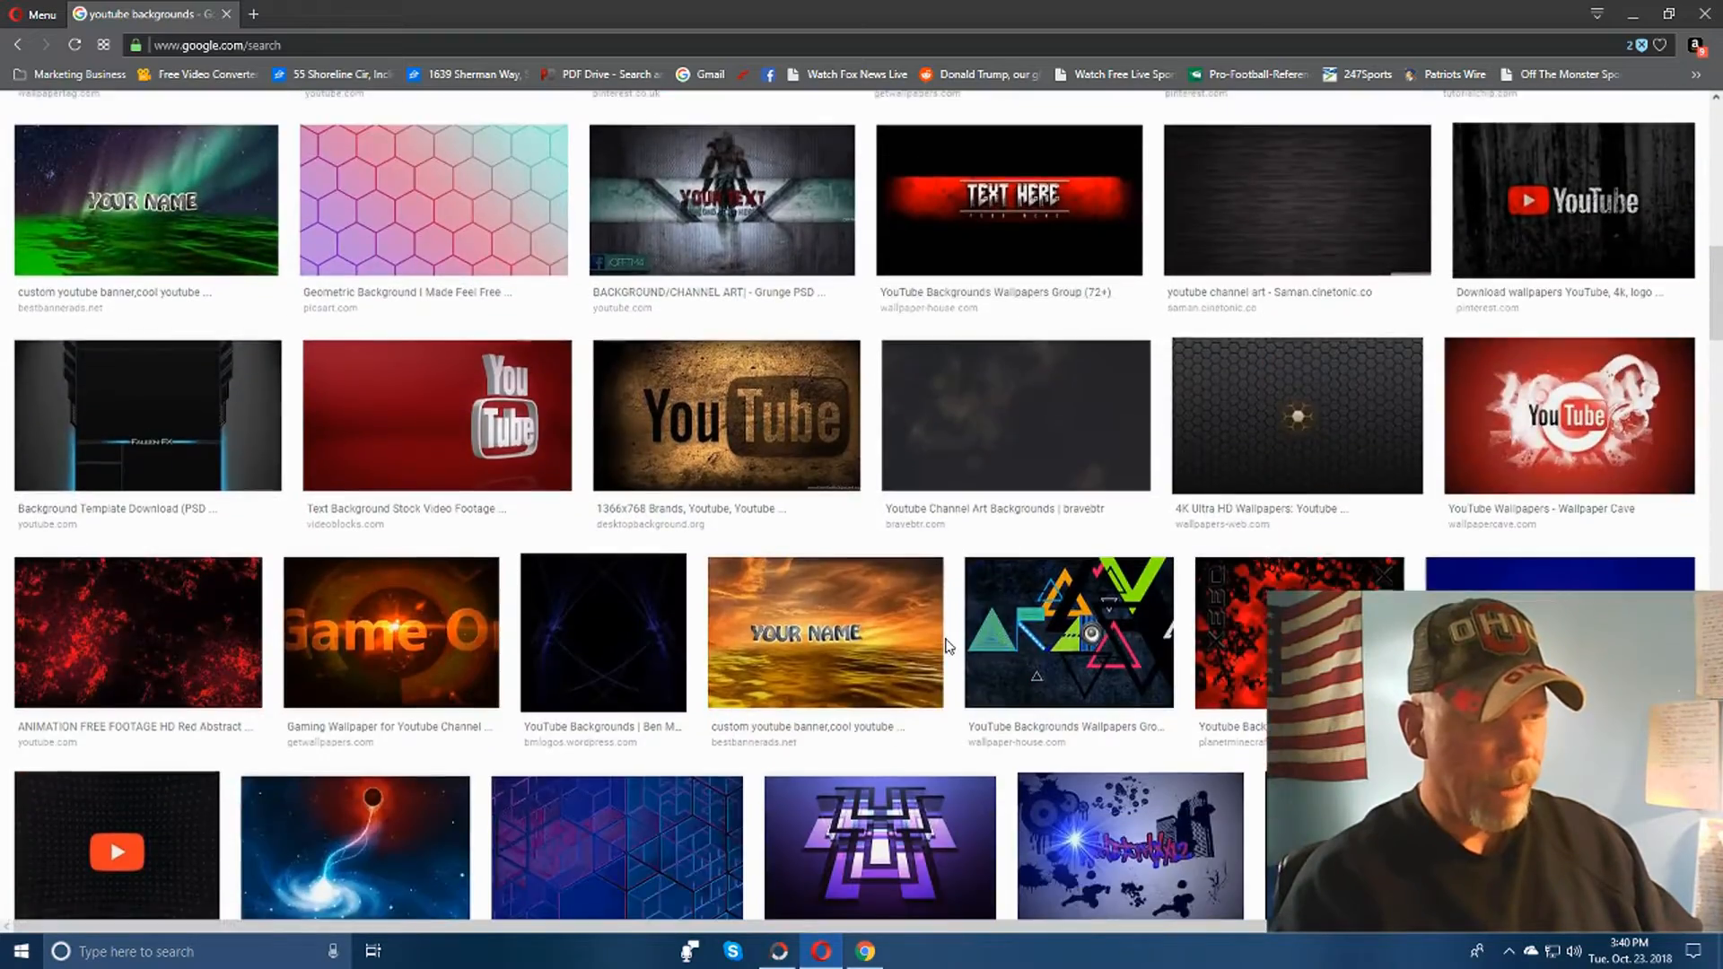
pyautogui.scroll(15, 946, 646)
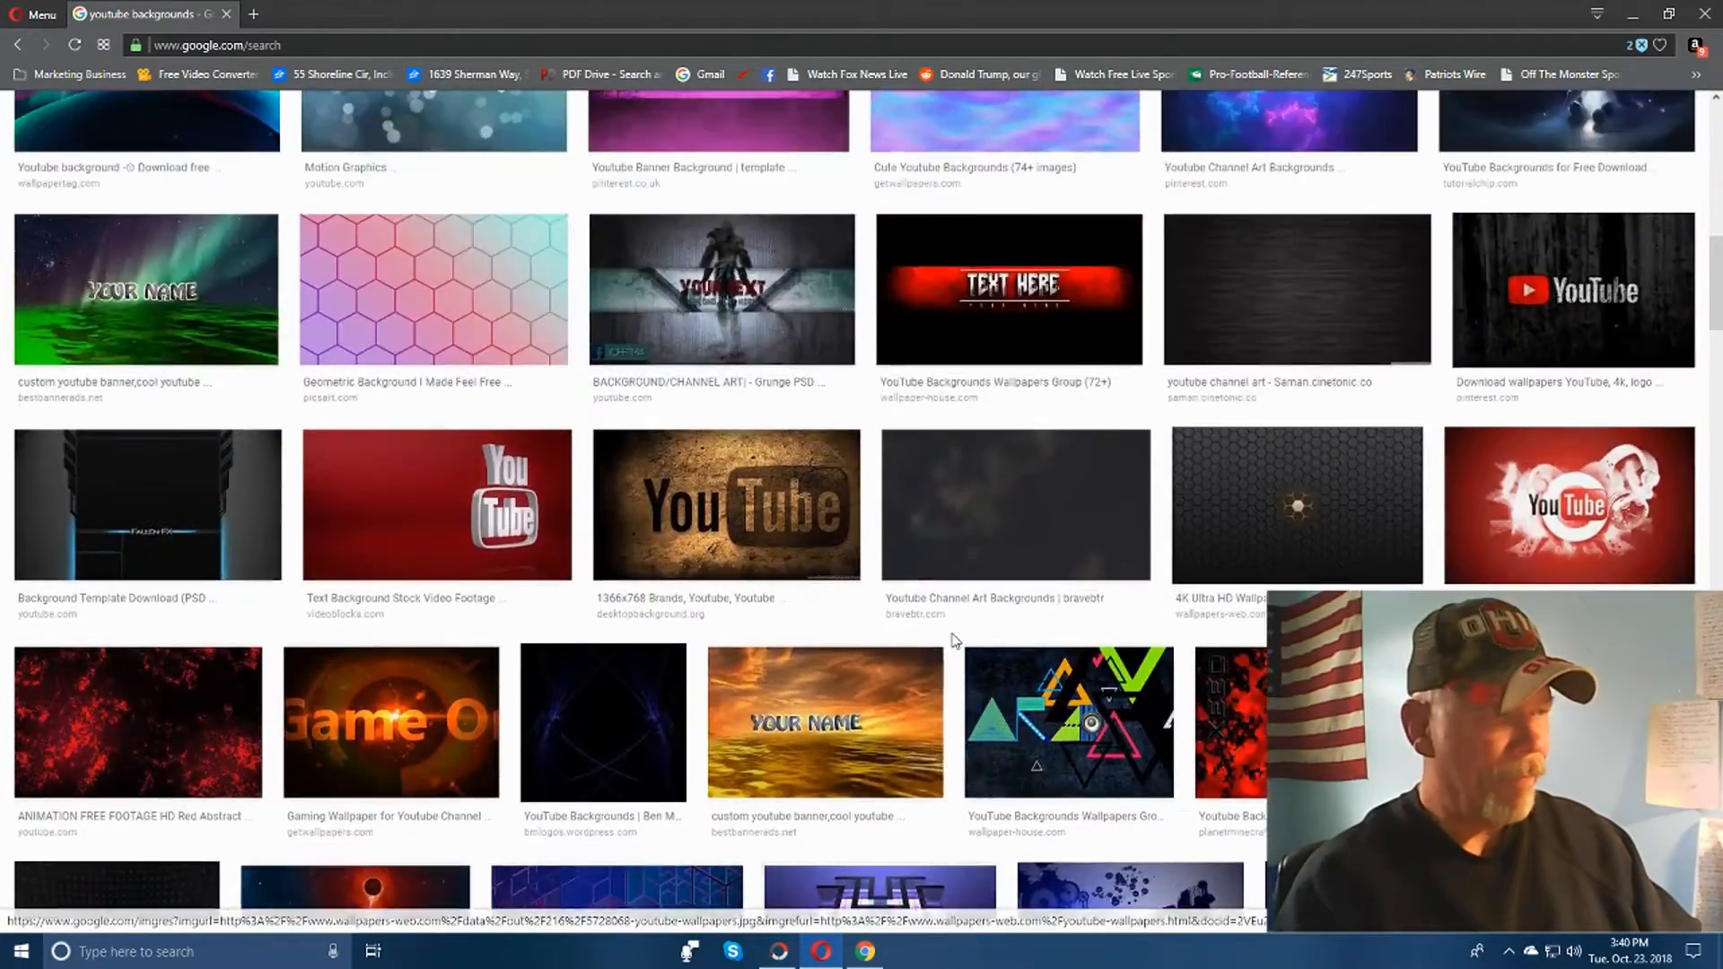
pyautogui.scroll(3, 953, 640)
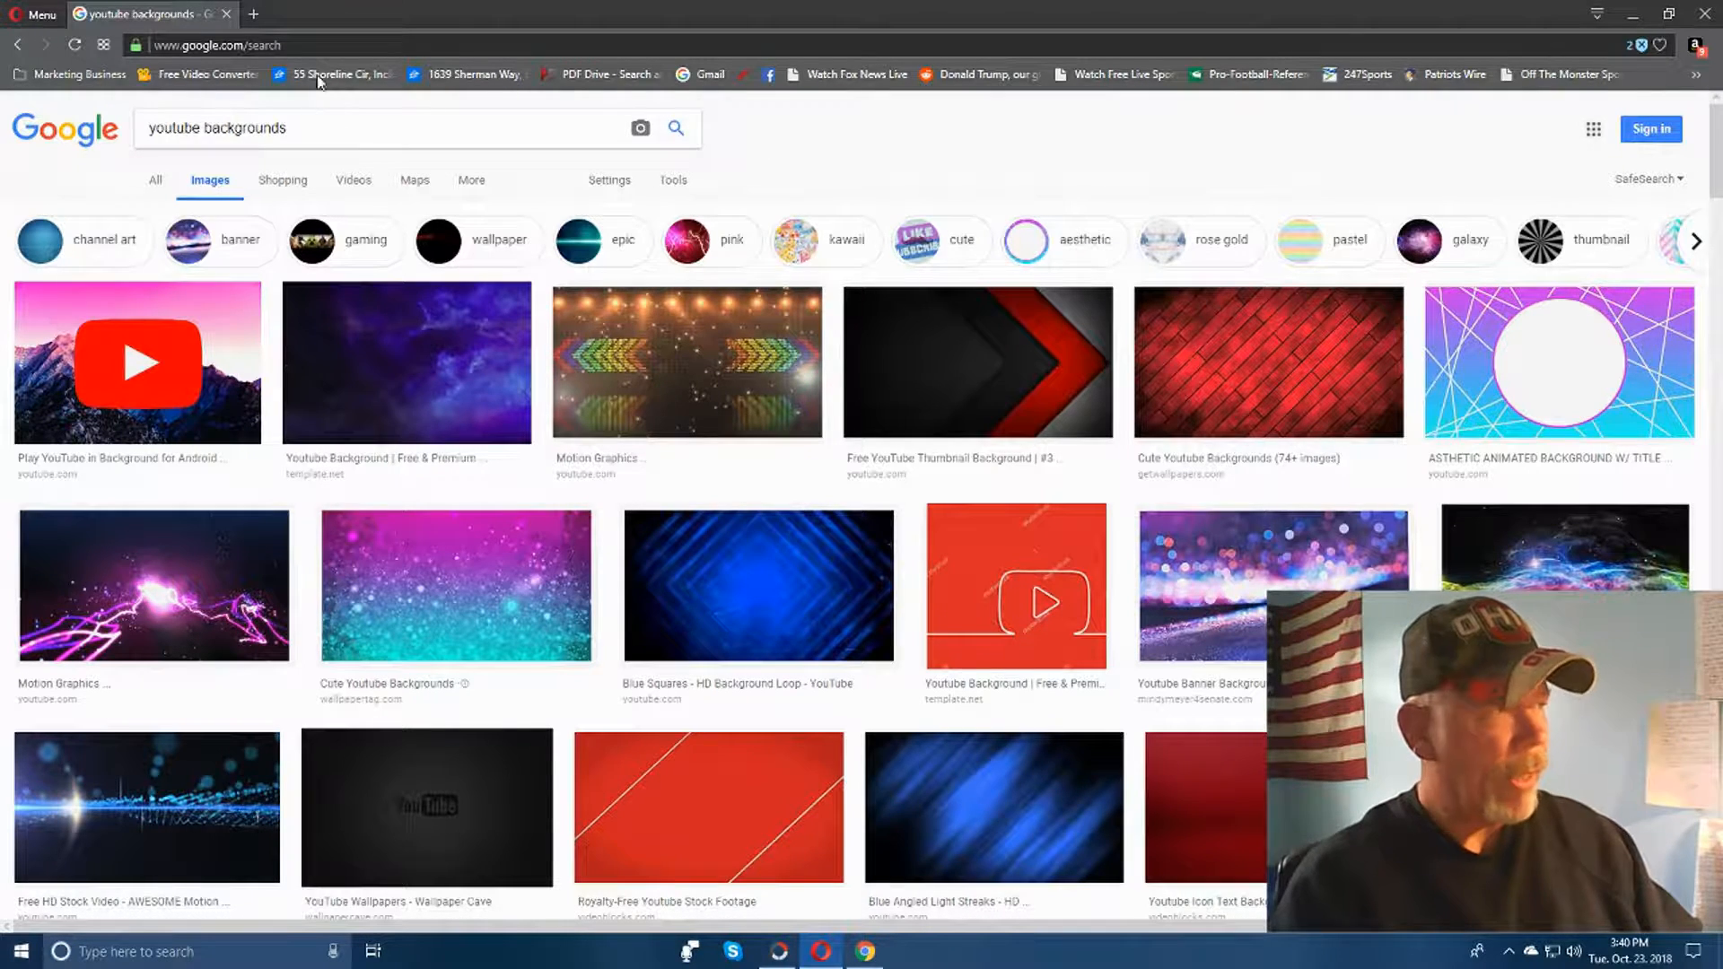
pyautogui.click(1635, 18)
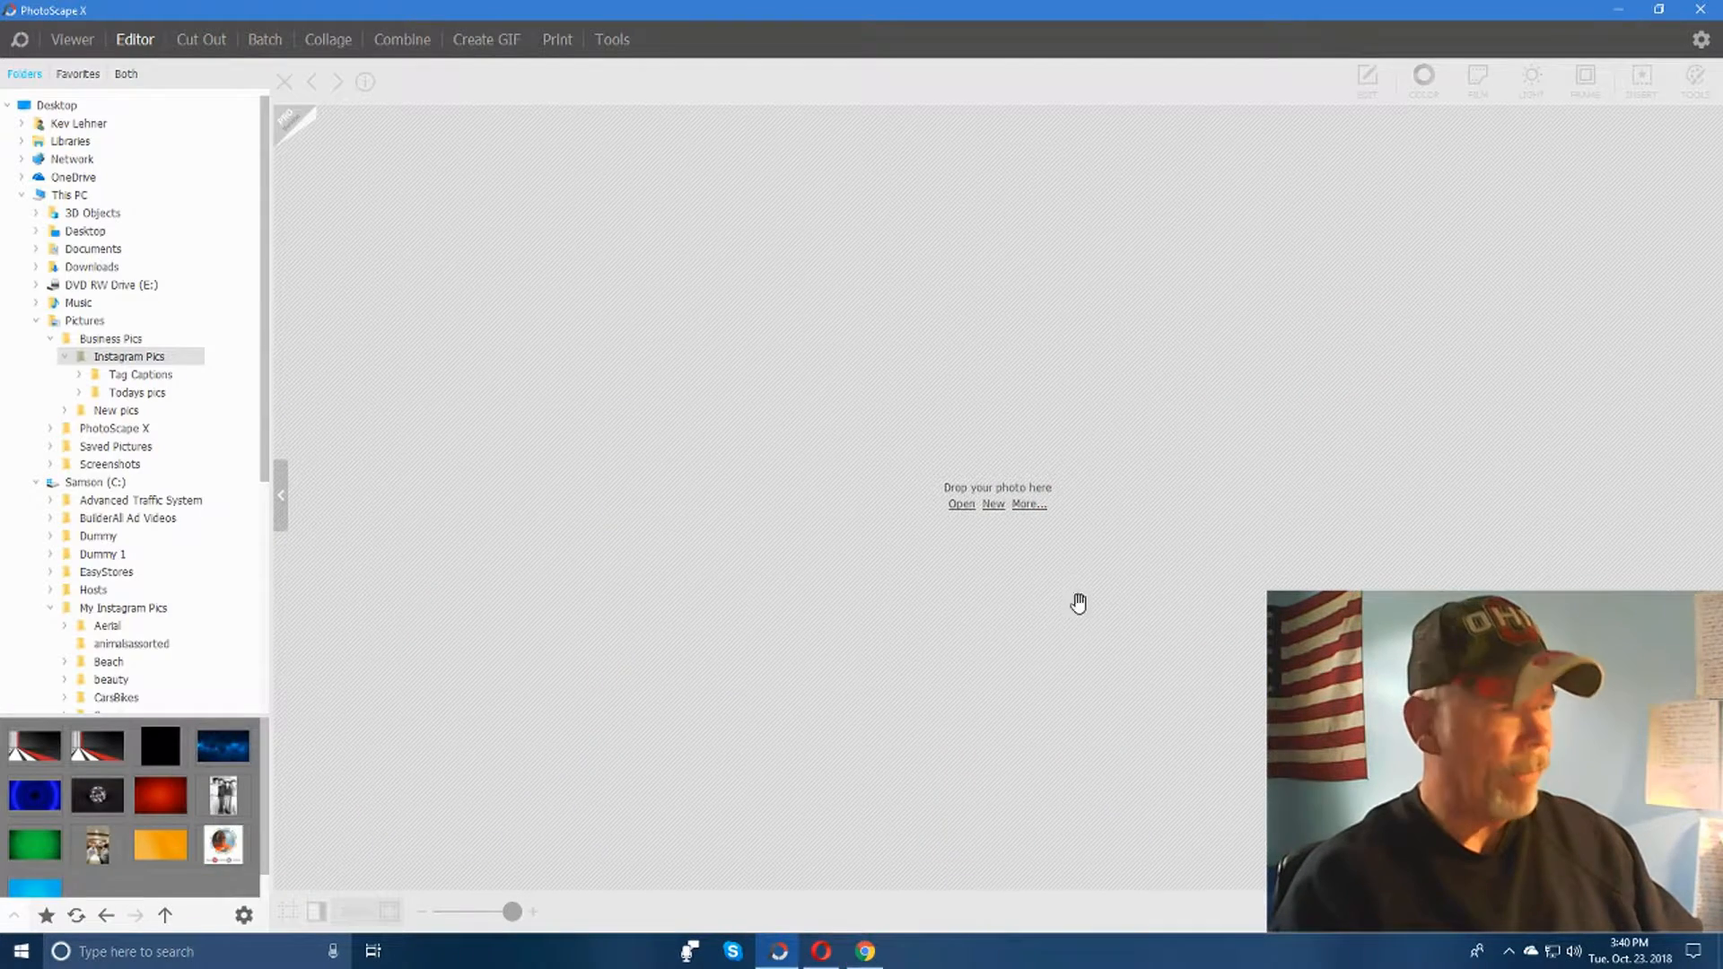
# Step: Open the first striped red, white and black wallpaper and resize it to 1280 x 720 px without preserving the aspect ratio
pyautogui.click(32, 747)
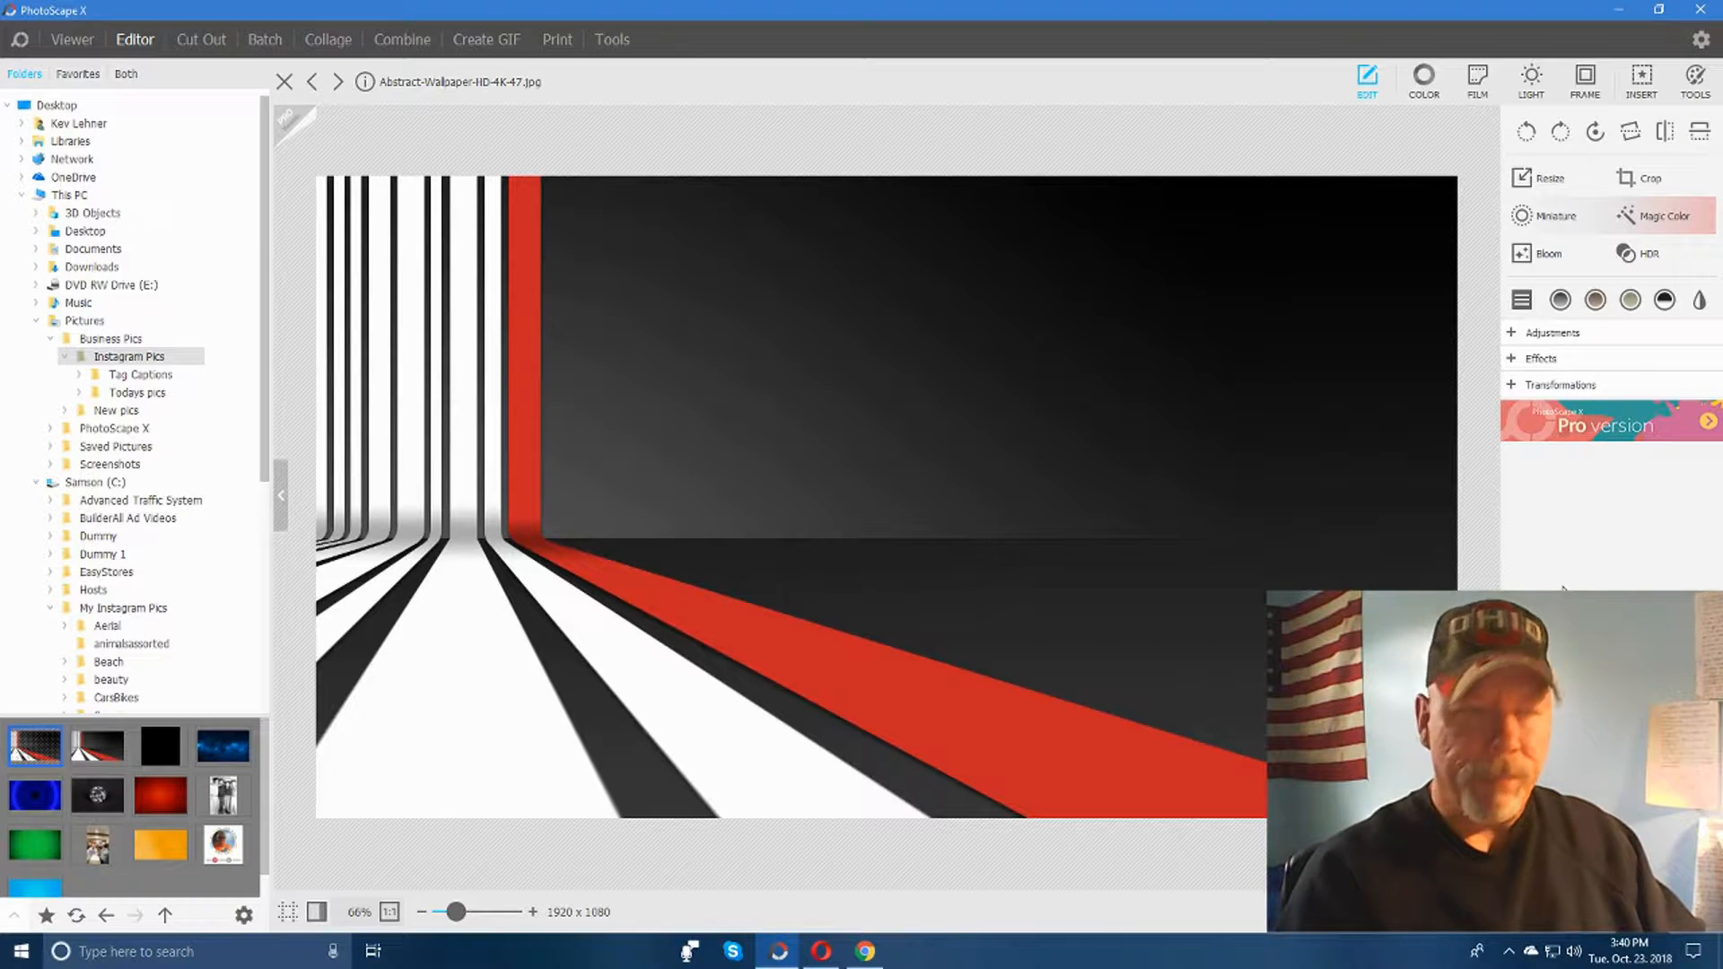
pyautogui.click(1544, 185)
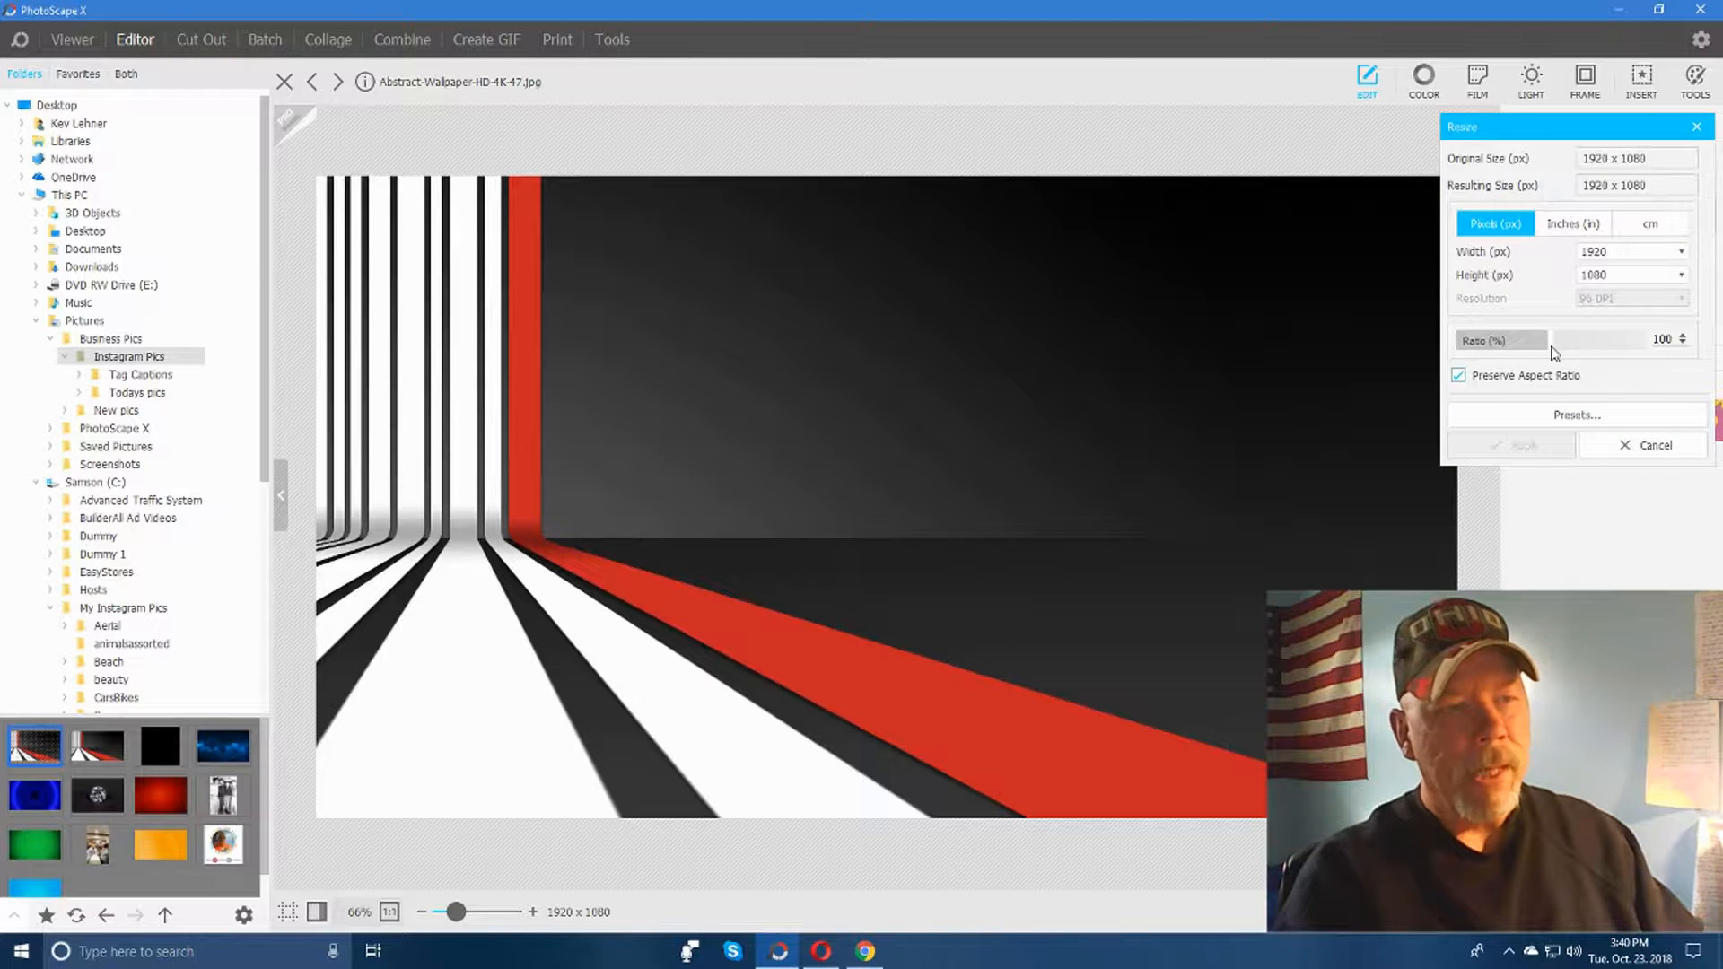
pyautogui.click(1458, 375)
pyautogui.moveTo(1613, 252); pyautogui.dragTo(1575, 254)
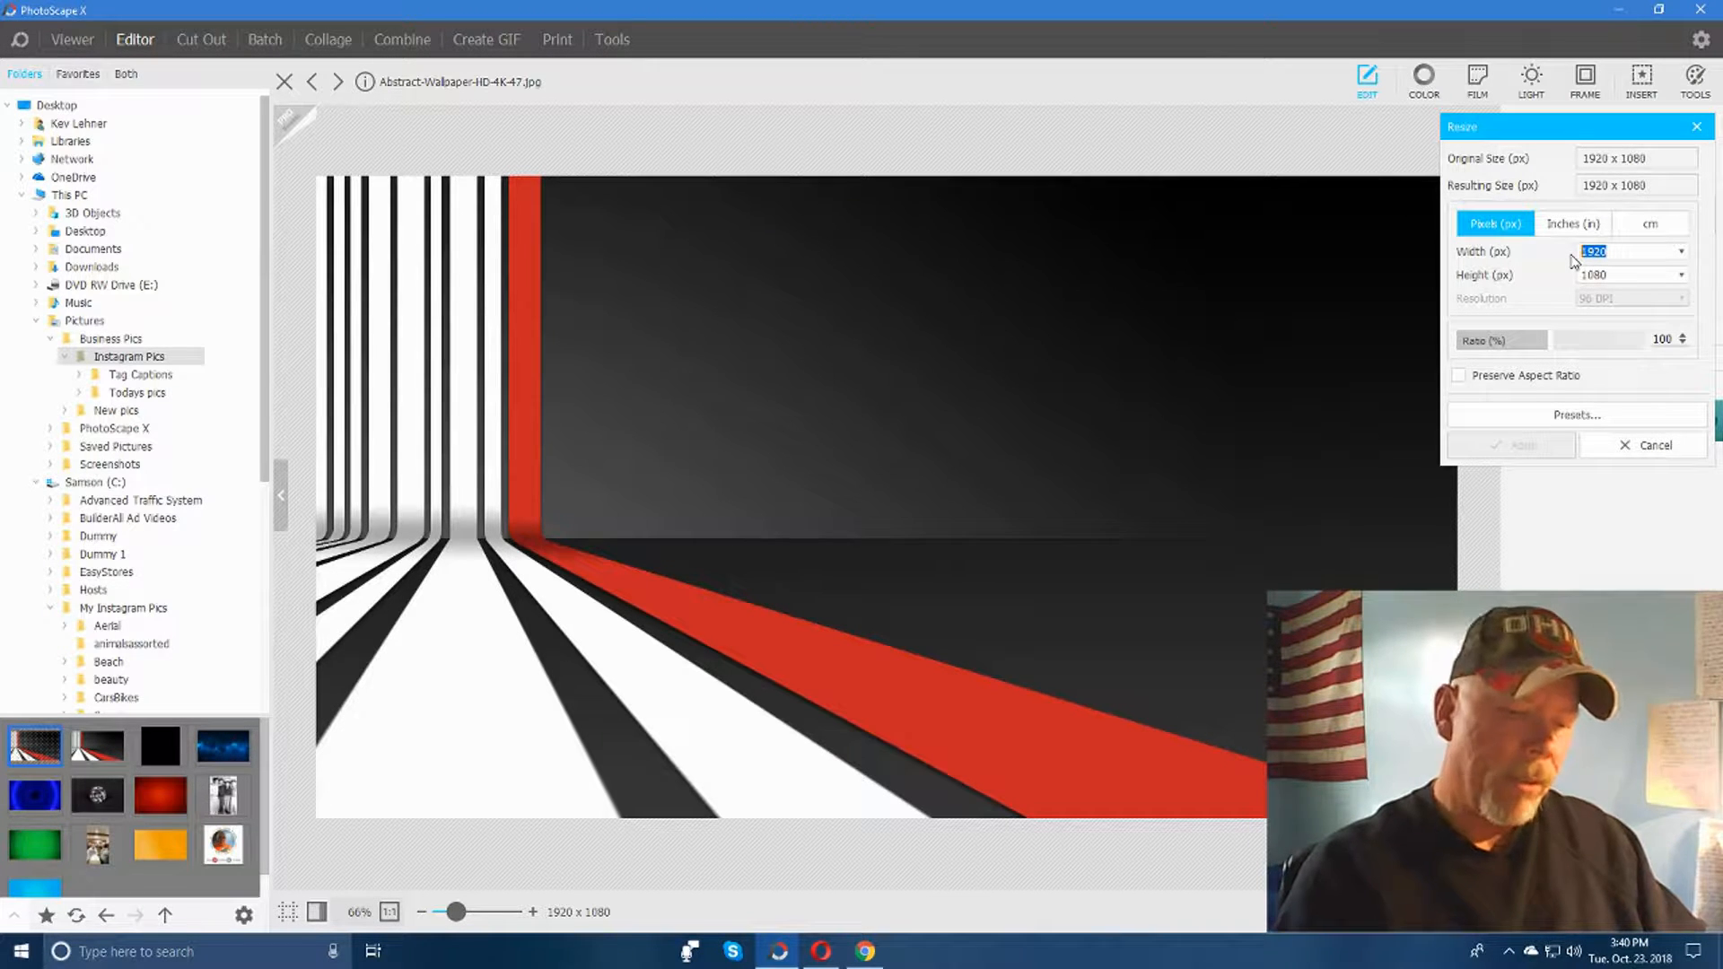
pyautogui.write('12')
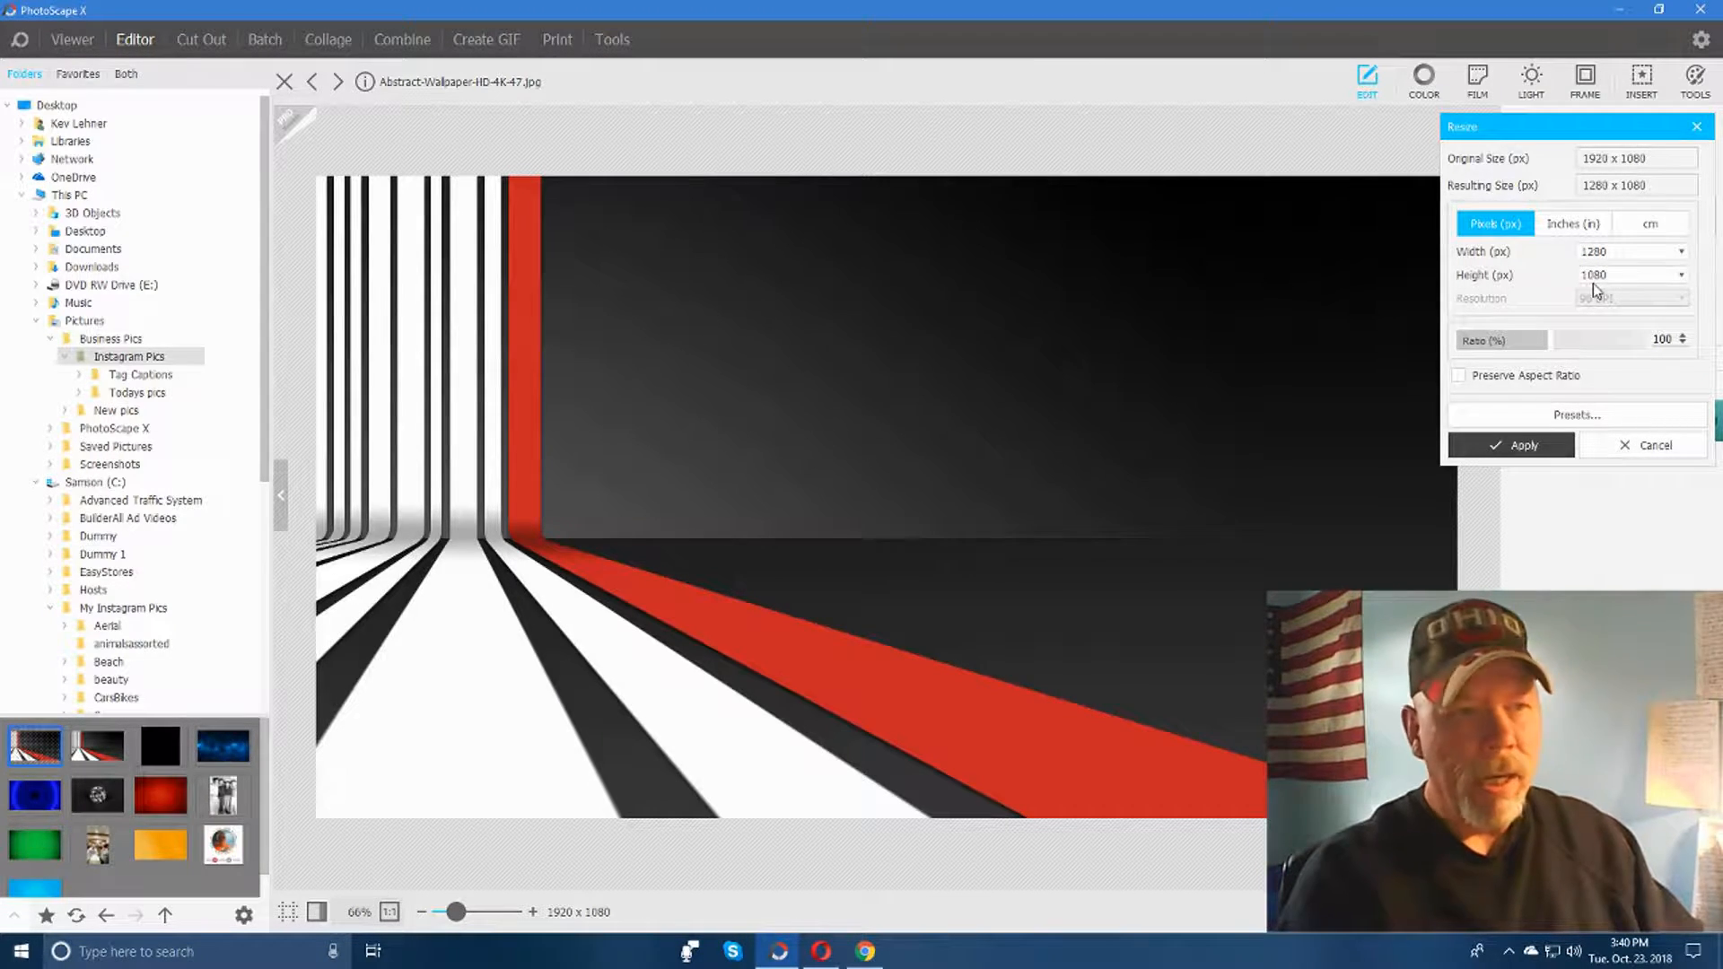
pyautogui.moveTo(1617, 274); pyautogui.dragTo(1569, 277)
pyautogui.write('720')
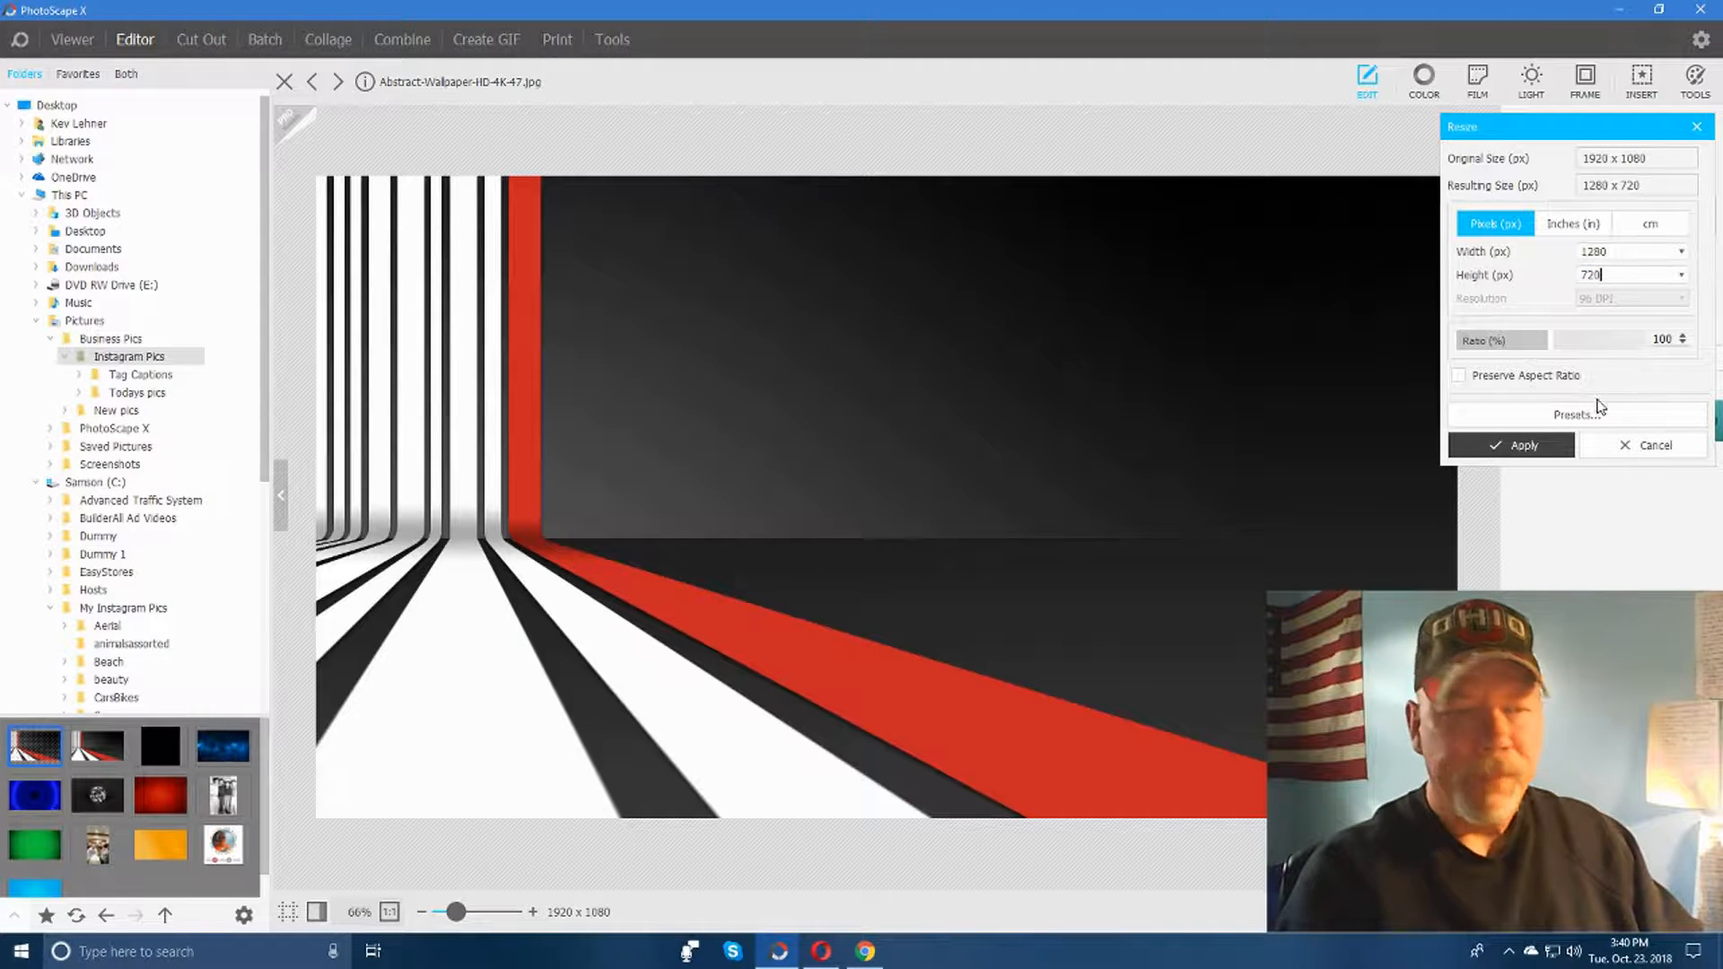
pyautogui.click(1523, 448)
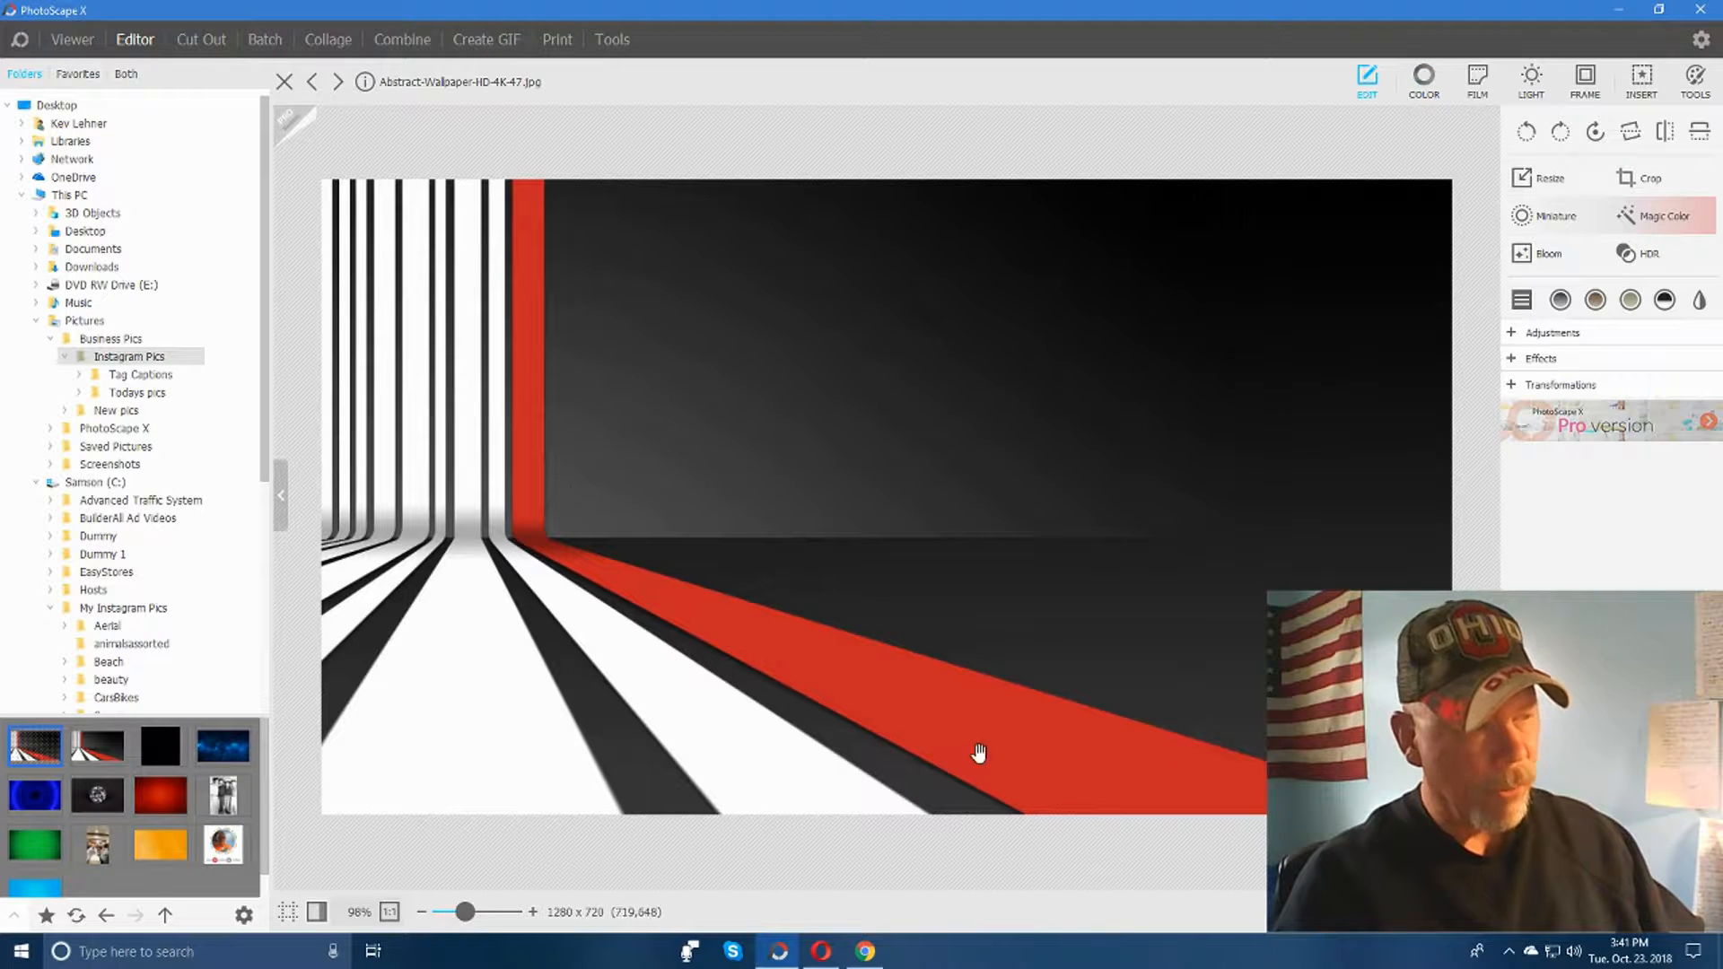
# Step: Insert a text object on the background, set its font size to 60 and clear its placeholder text
pyautogui.click(1422, 90)
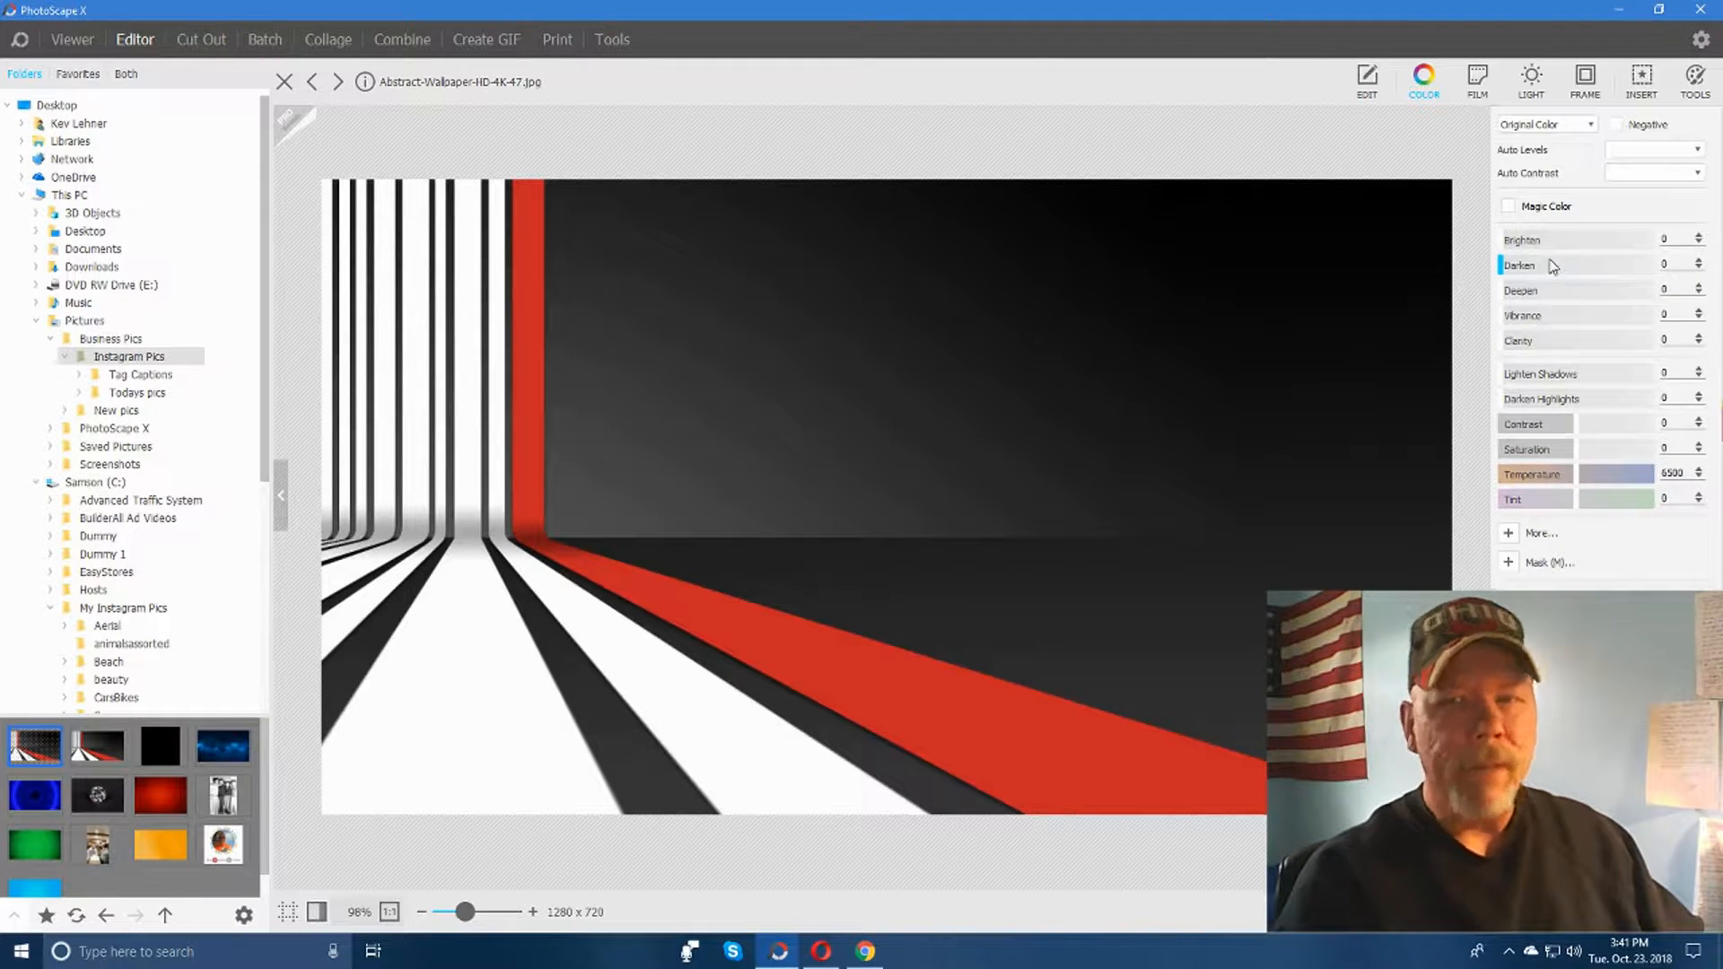
pyautogui.click(1641, 79)
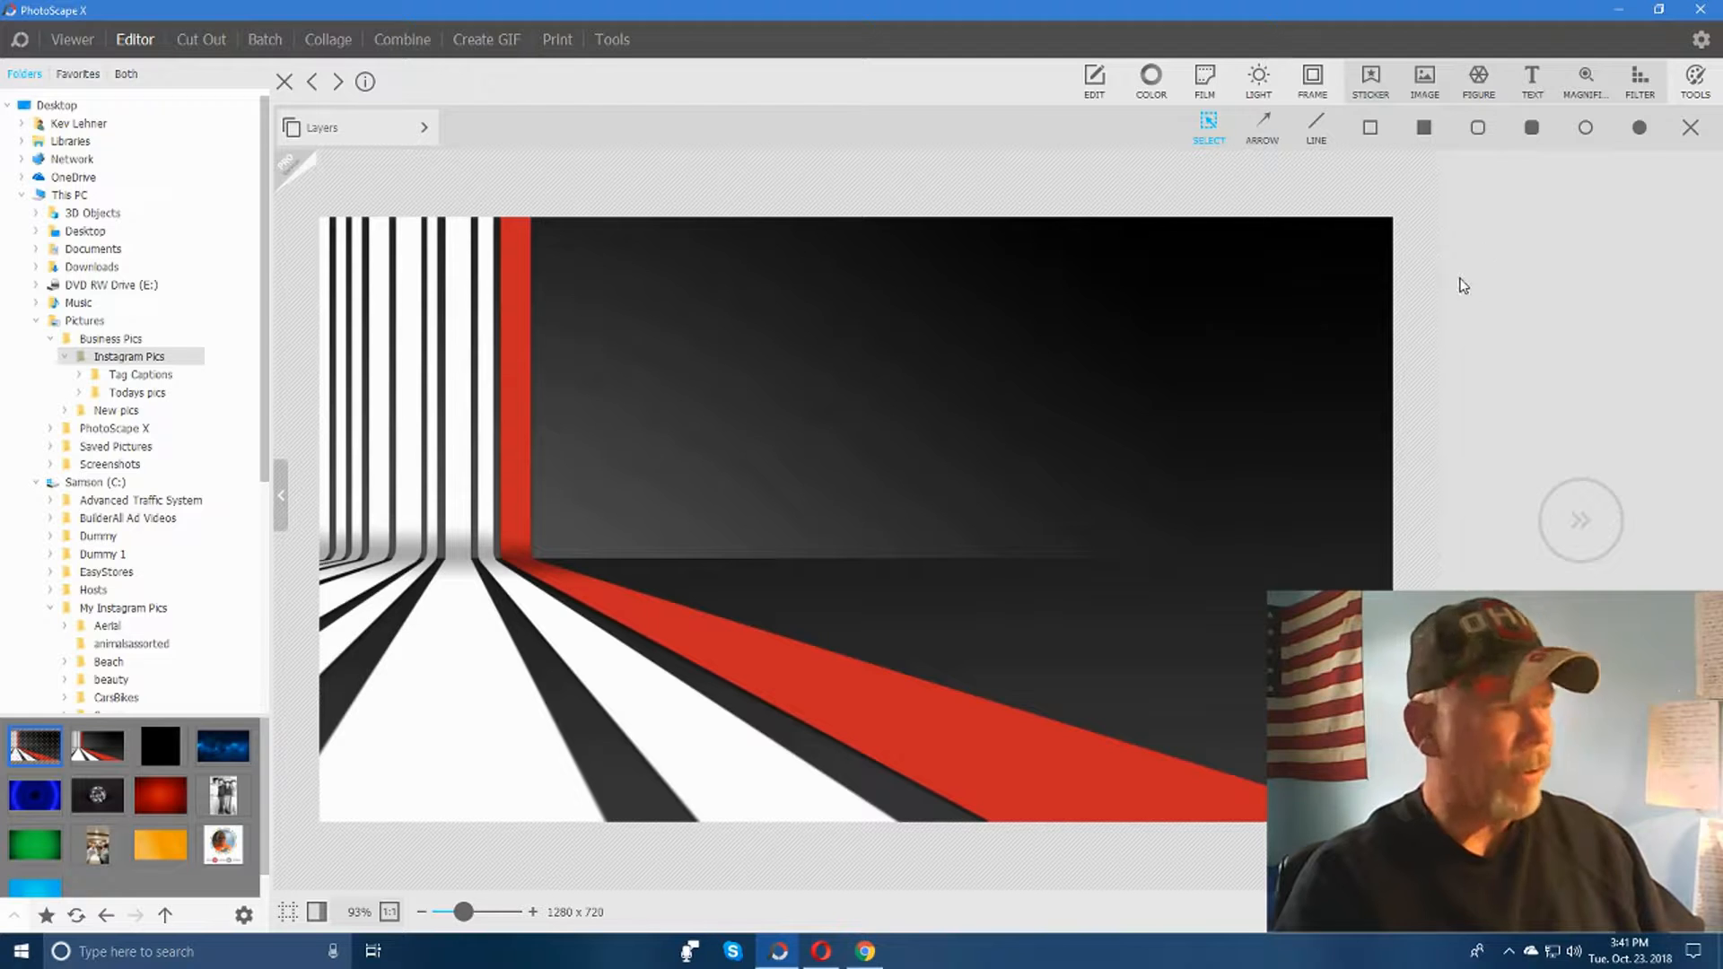
pyautogui.click(1530, 81)
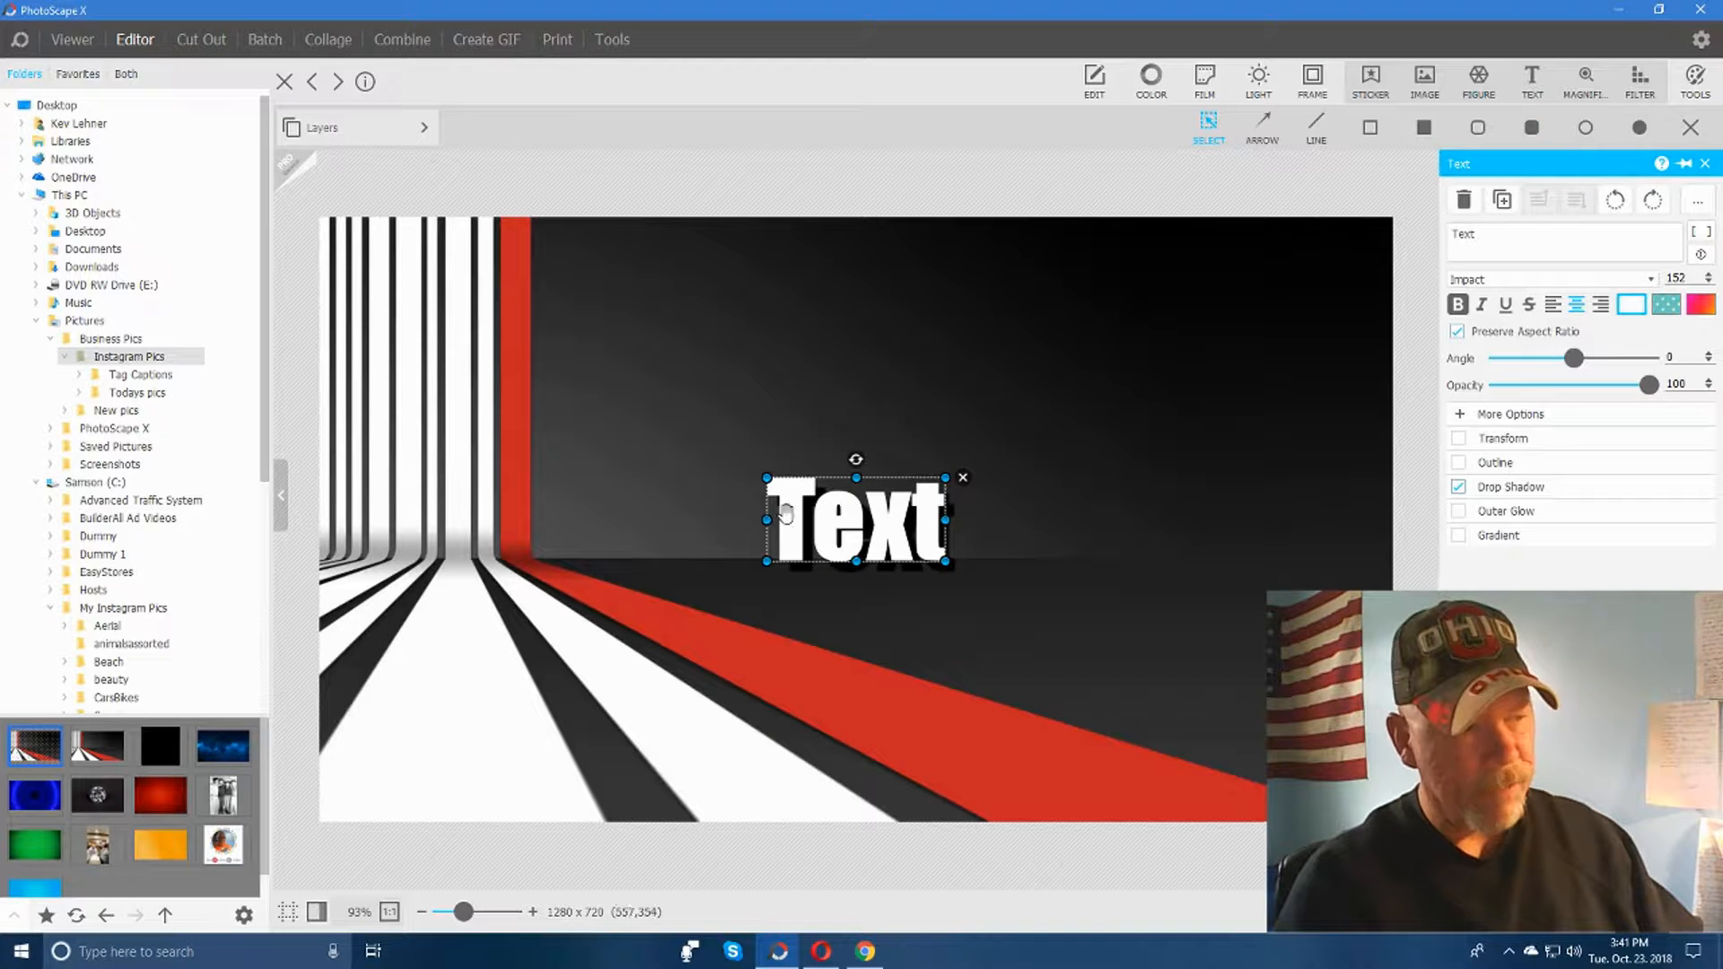
pyautogui.doubleClick(1661, 279)
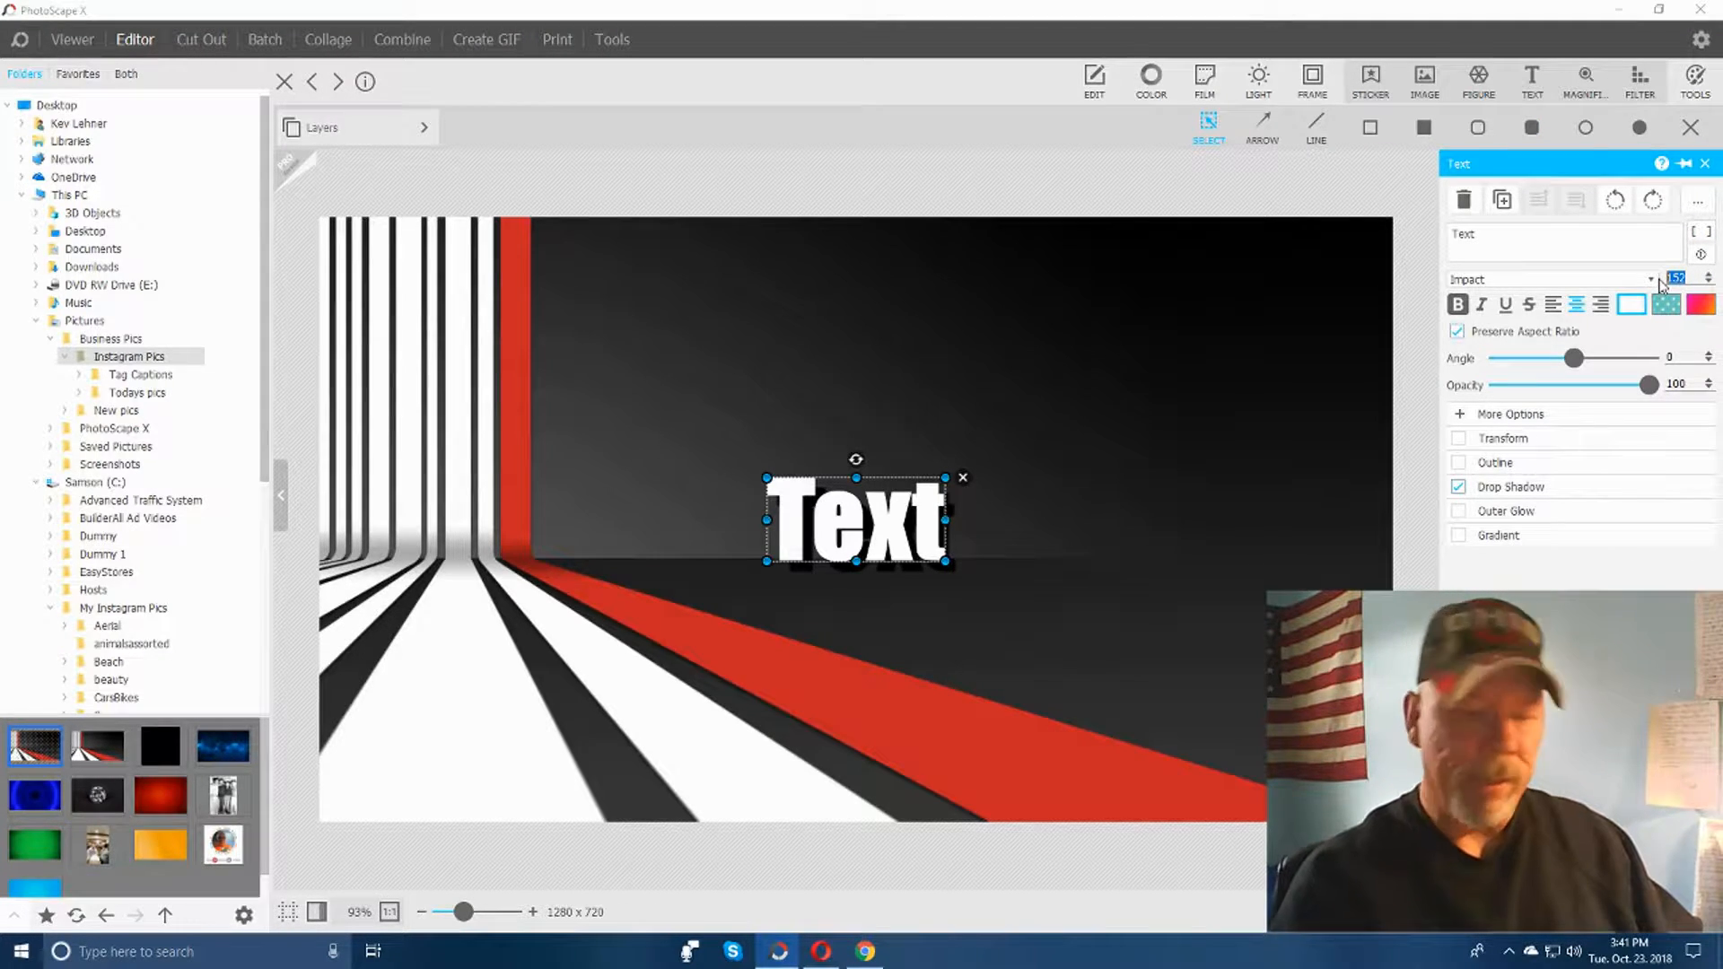
pyautogui.write('60')
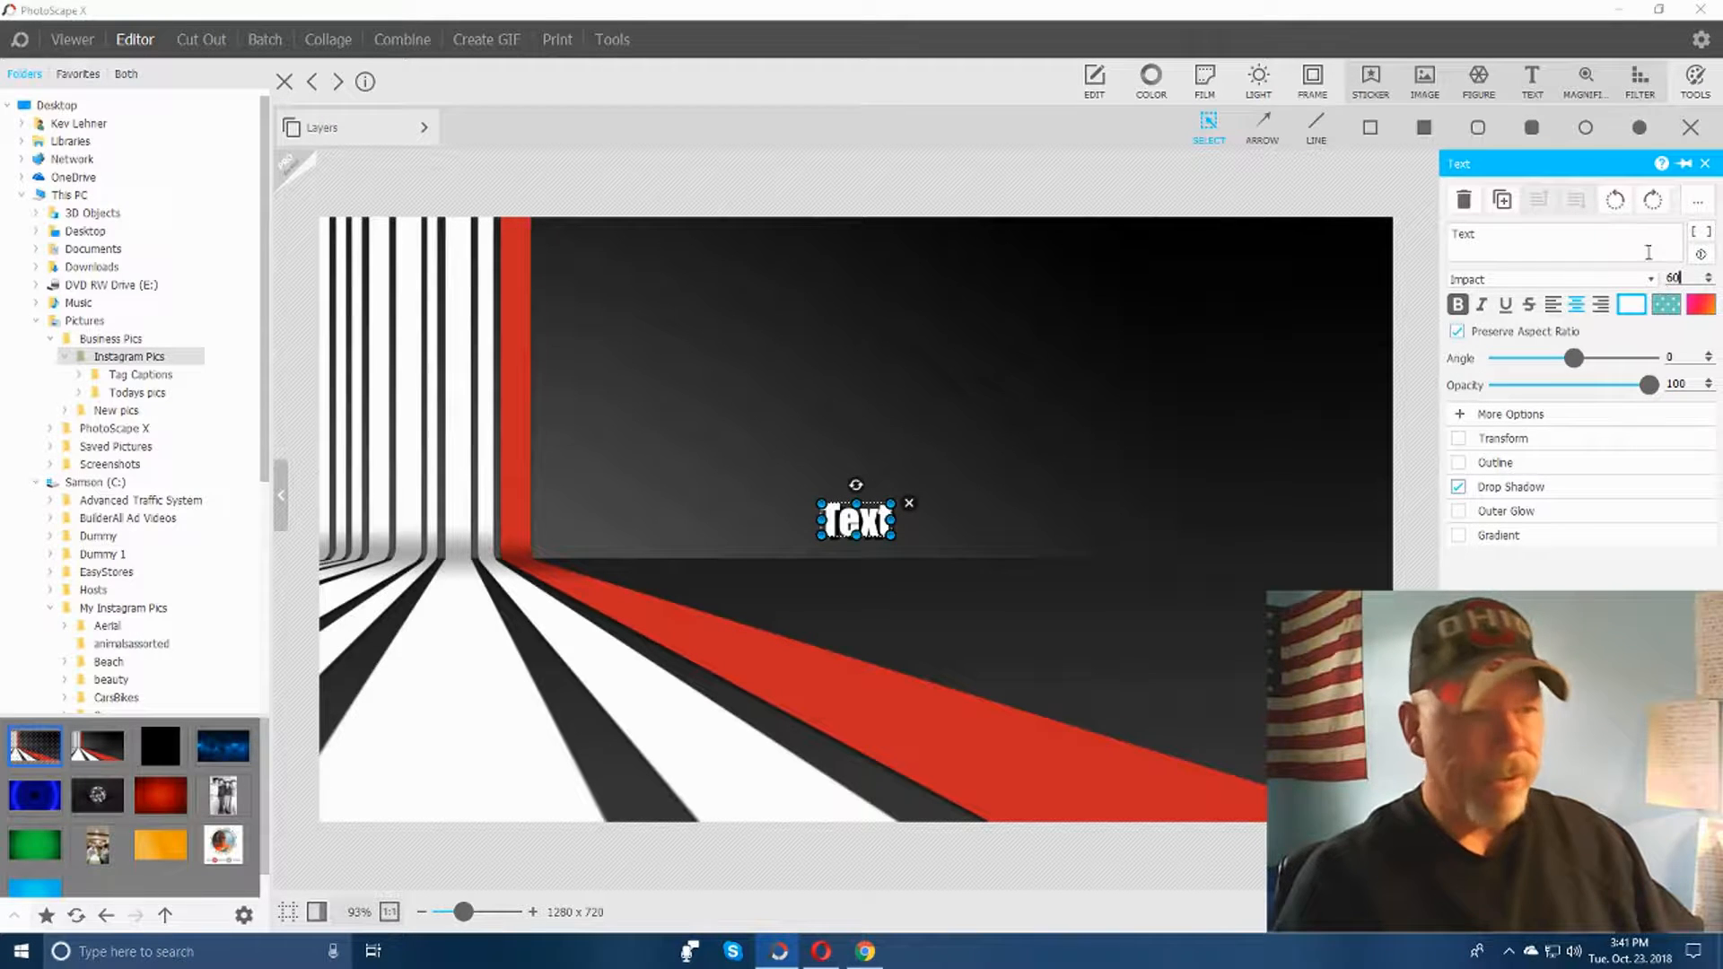
pyautogui.moveTo(1485, 235); pyautogui.dragTo(1448, 237)
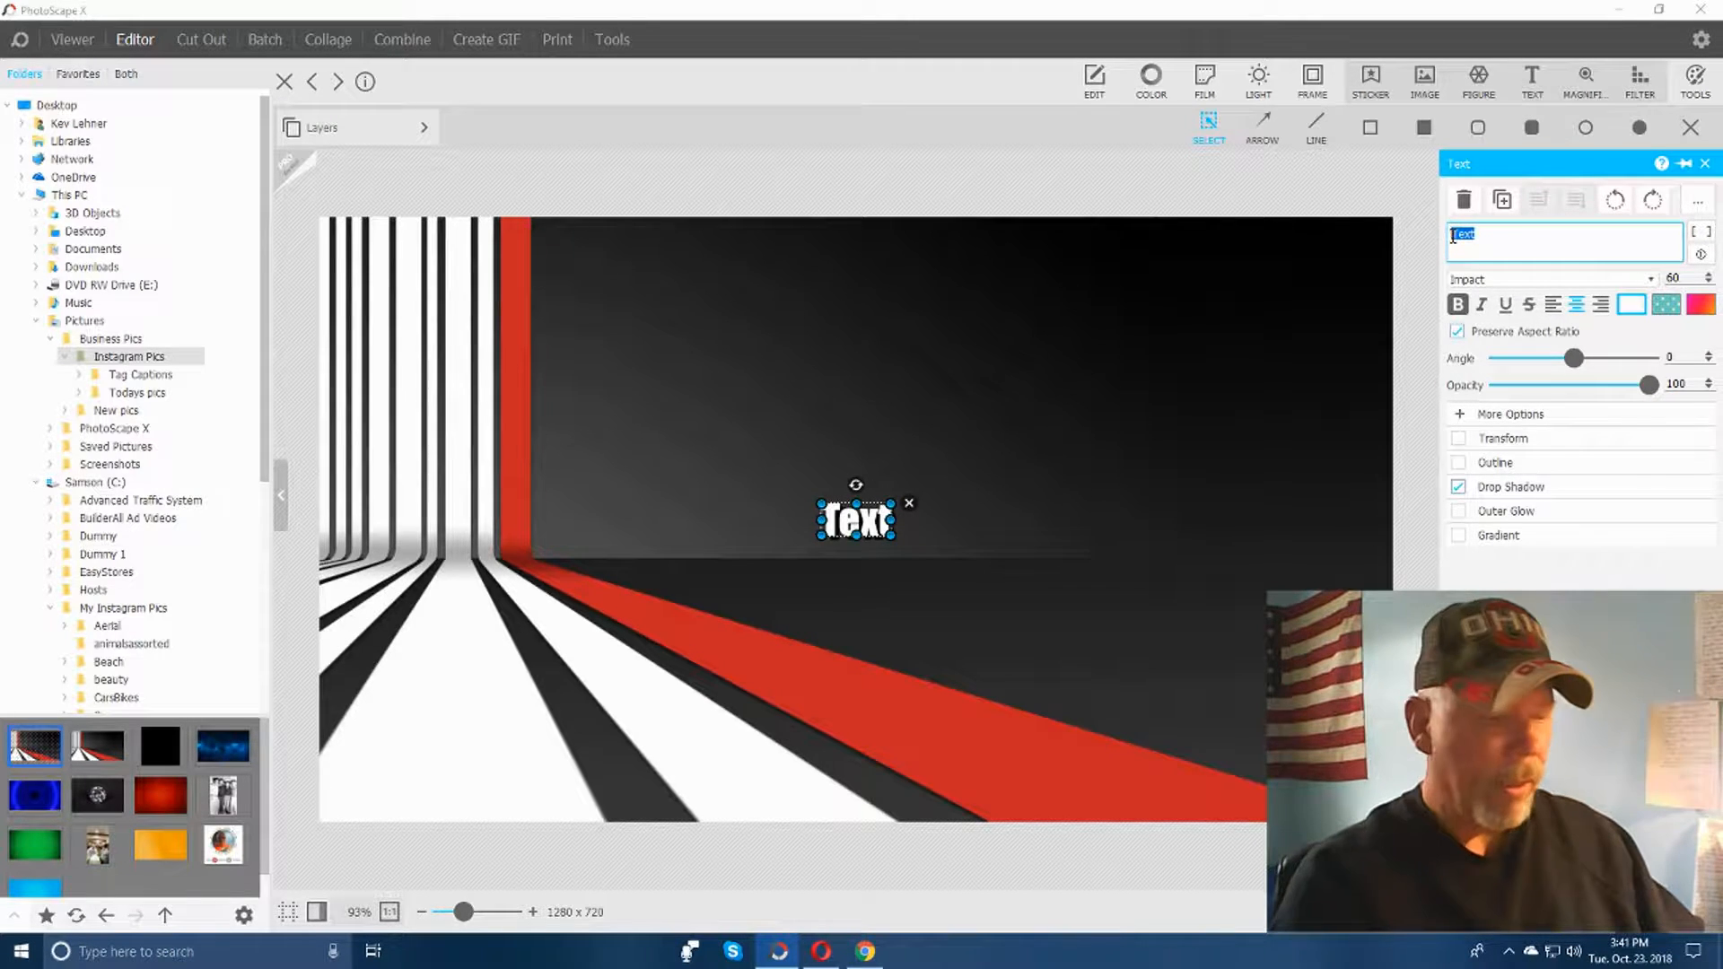
pyautogui.press('BackSpace')
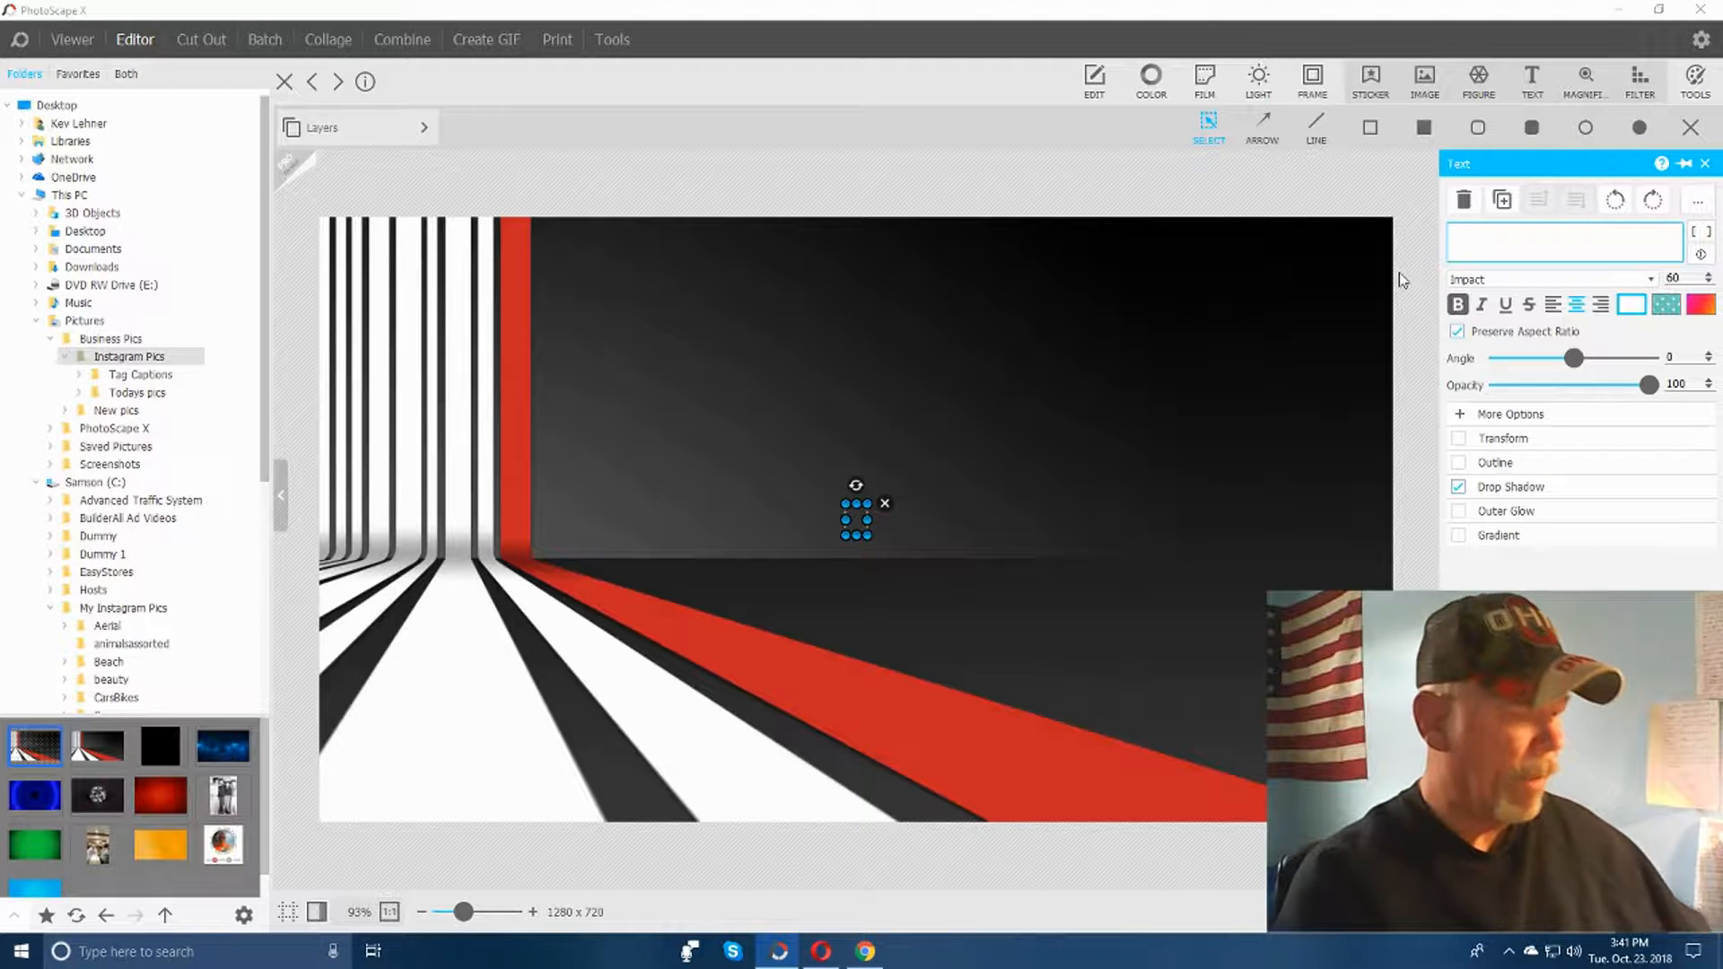
pyautogui.write('Cre')
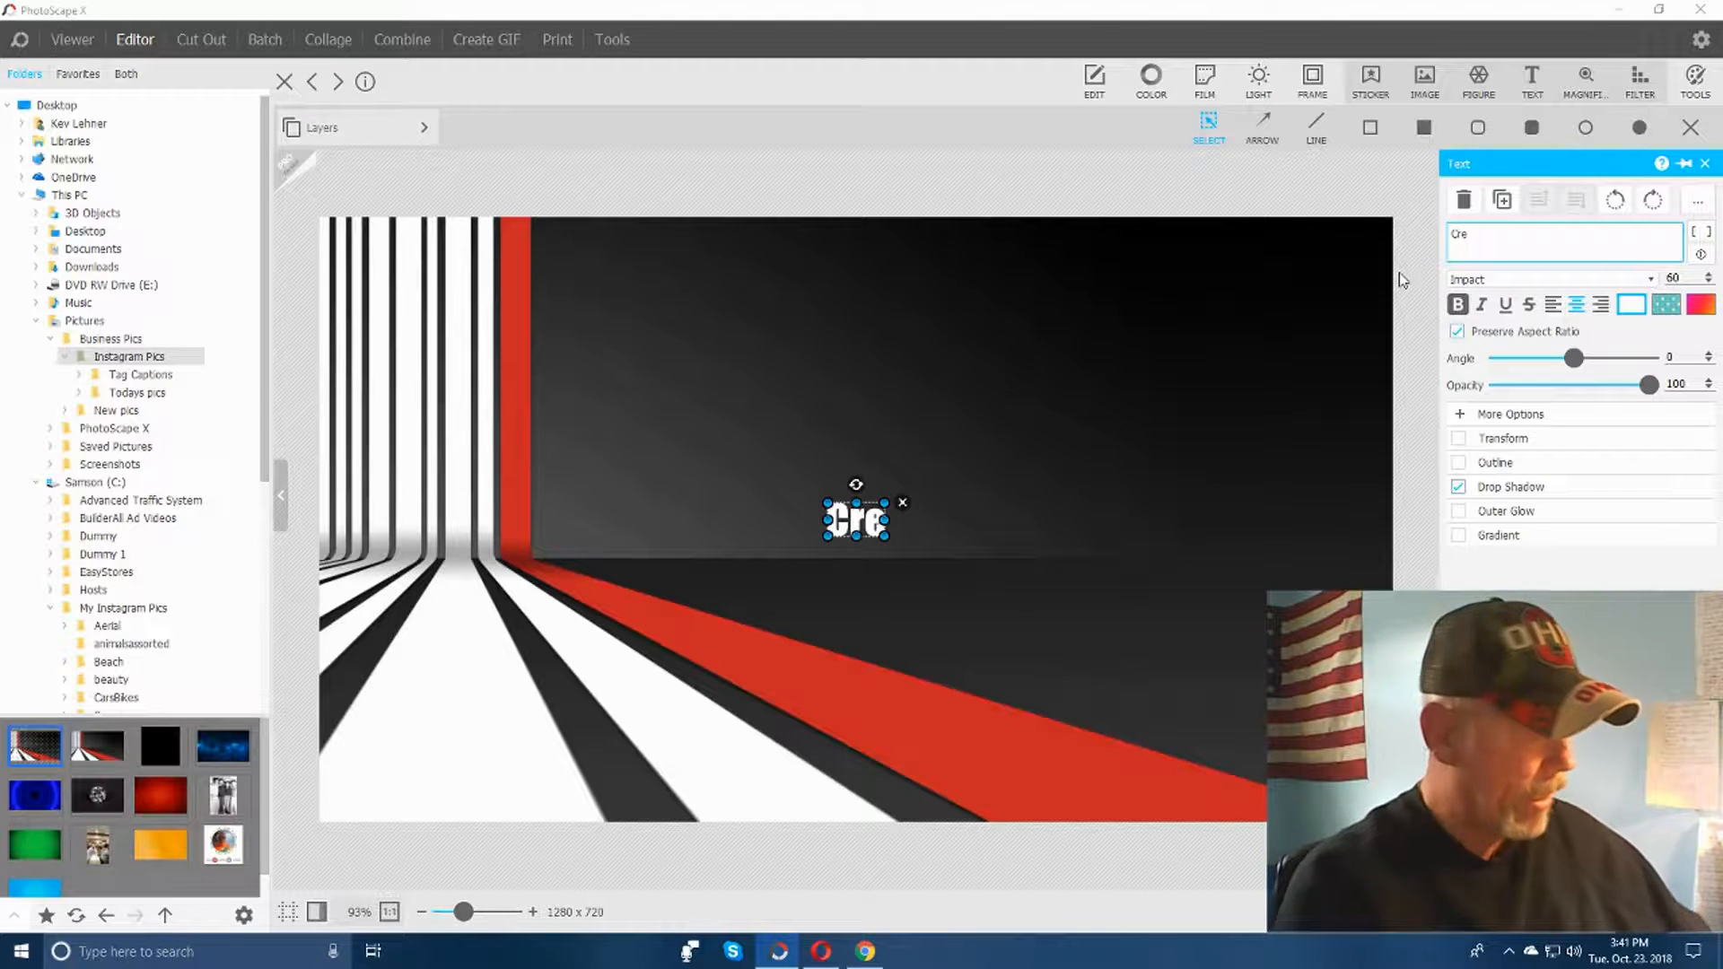
pyautogui.write('ate a')
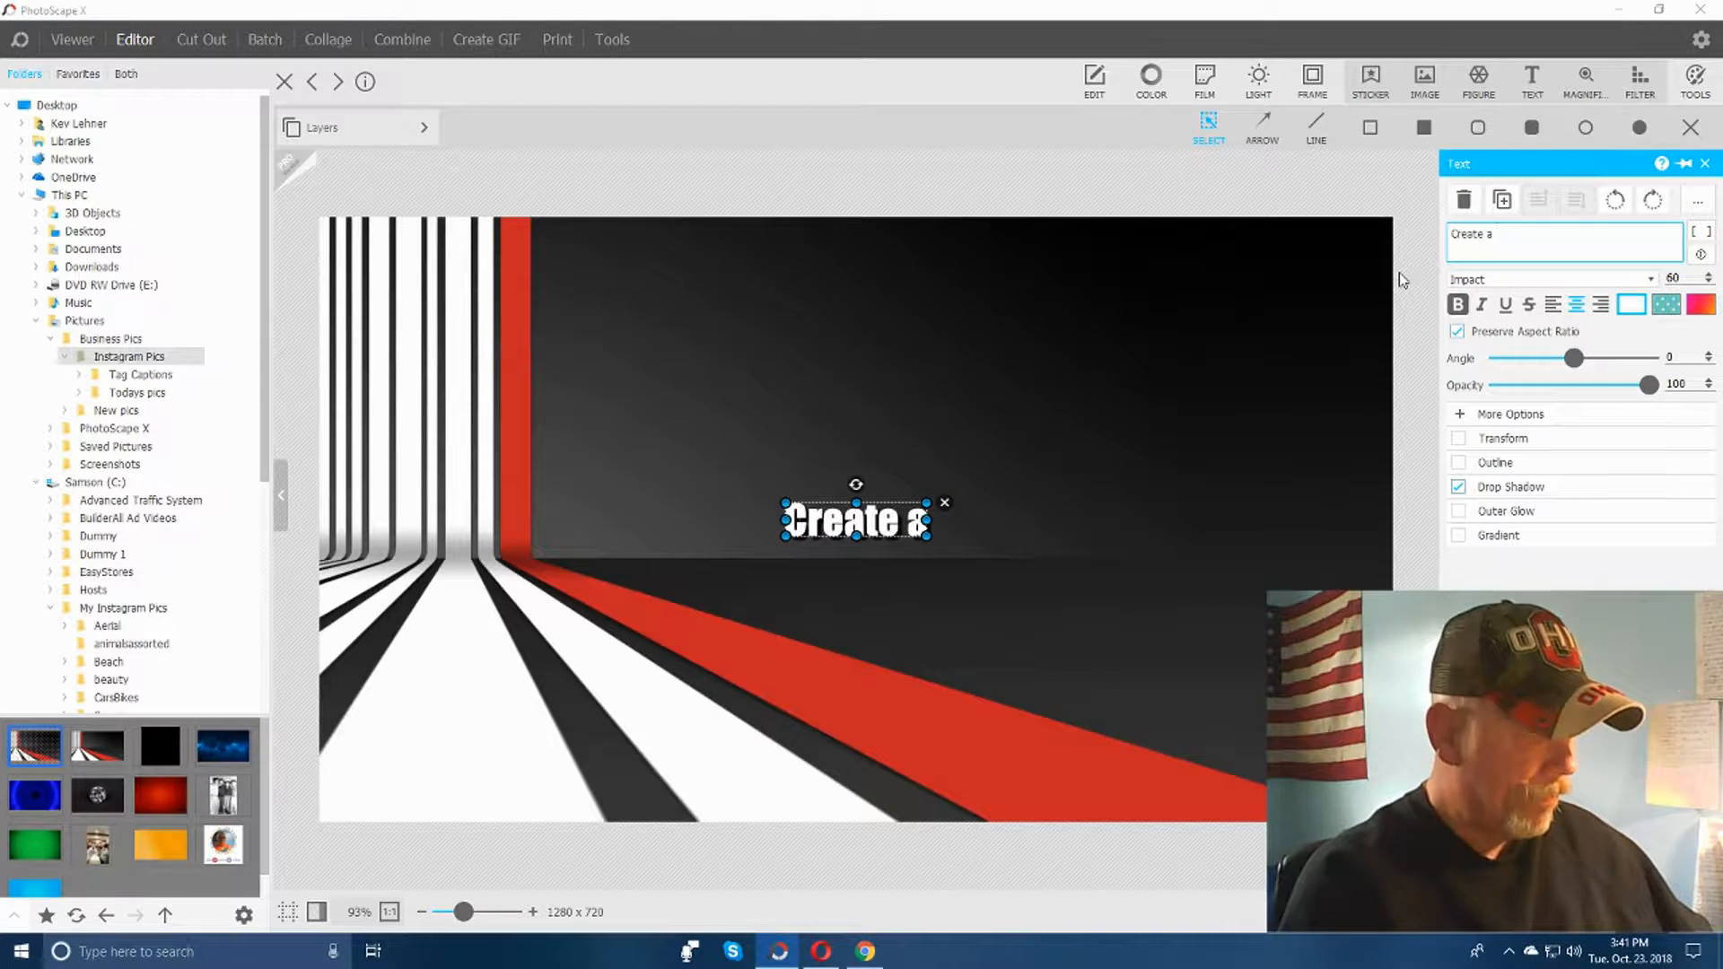
pyautogui.press('BackSpace')
pyautogui.press('BackSpace')
pyautogui.press('BackSpace')
pyautogui.press('BackSpace')
pyautogui.press('BackSpace')
pyautogui.press('BackSpace')
pyautogui.press('BackSpace')
pyautogui.press('BackSpace')
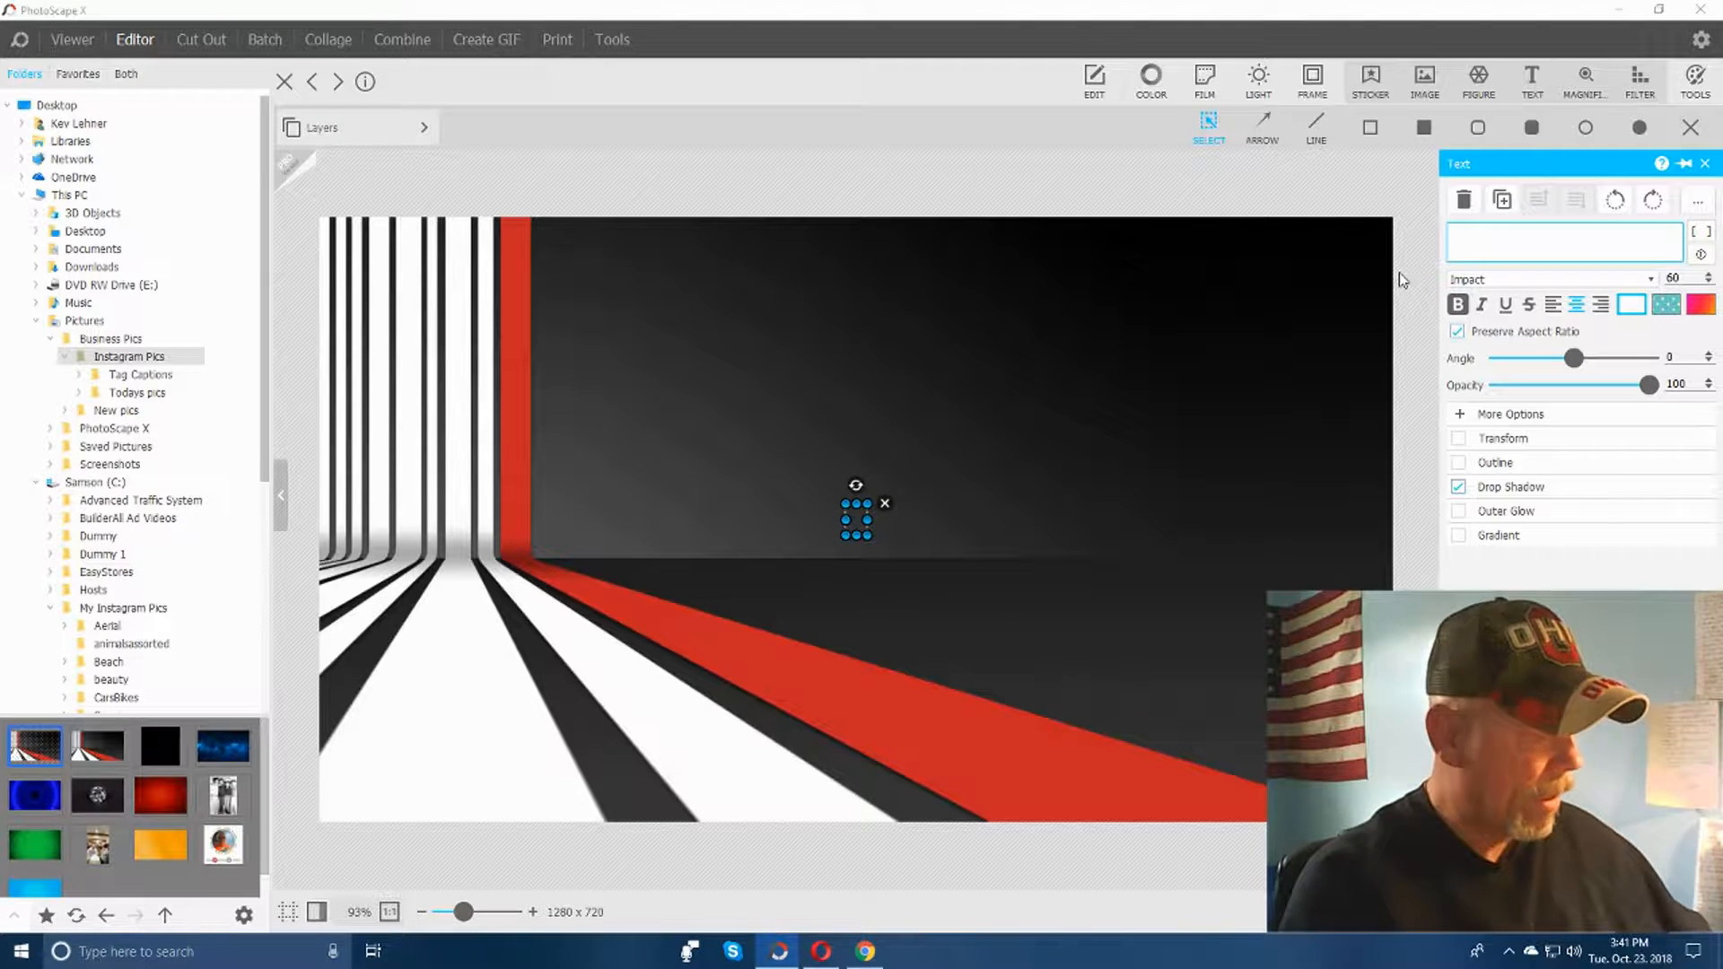
# Step: Enter CREATE A THUMBNAIL as the text and move it up into the upper part of the dark wall area
pyautogui.write('CREATE')
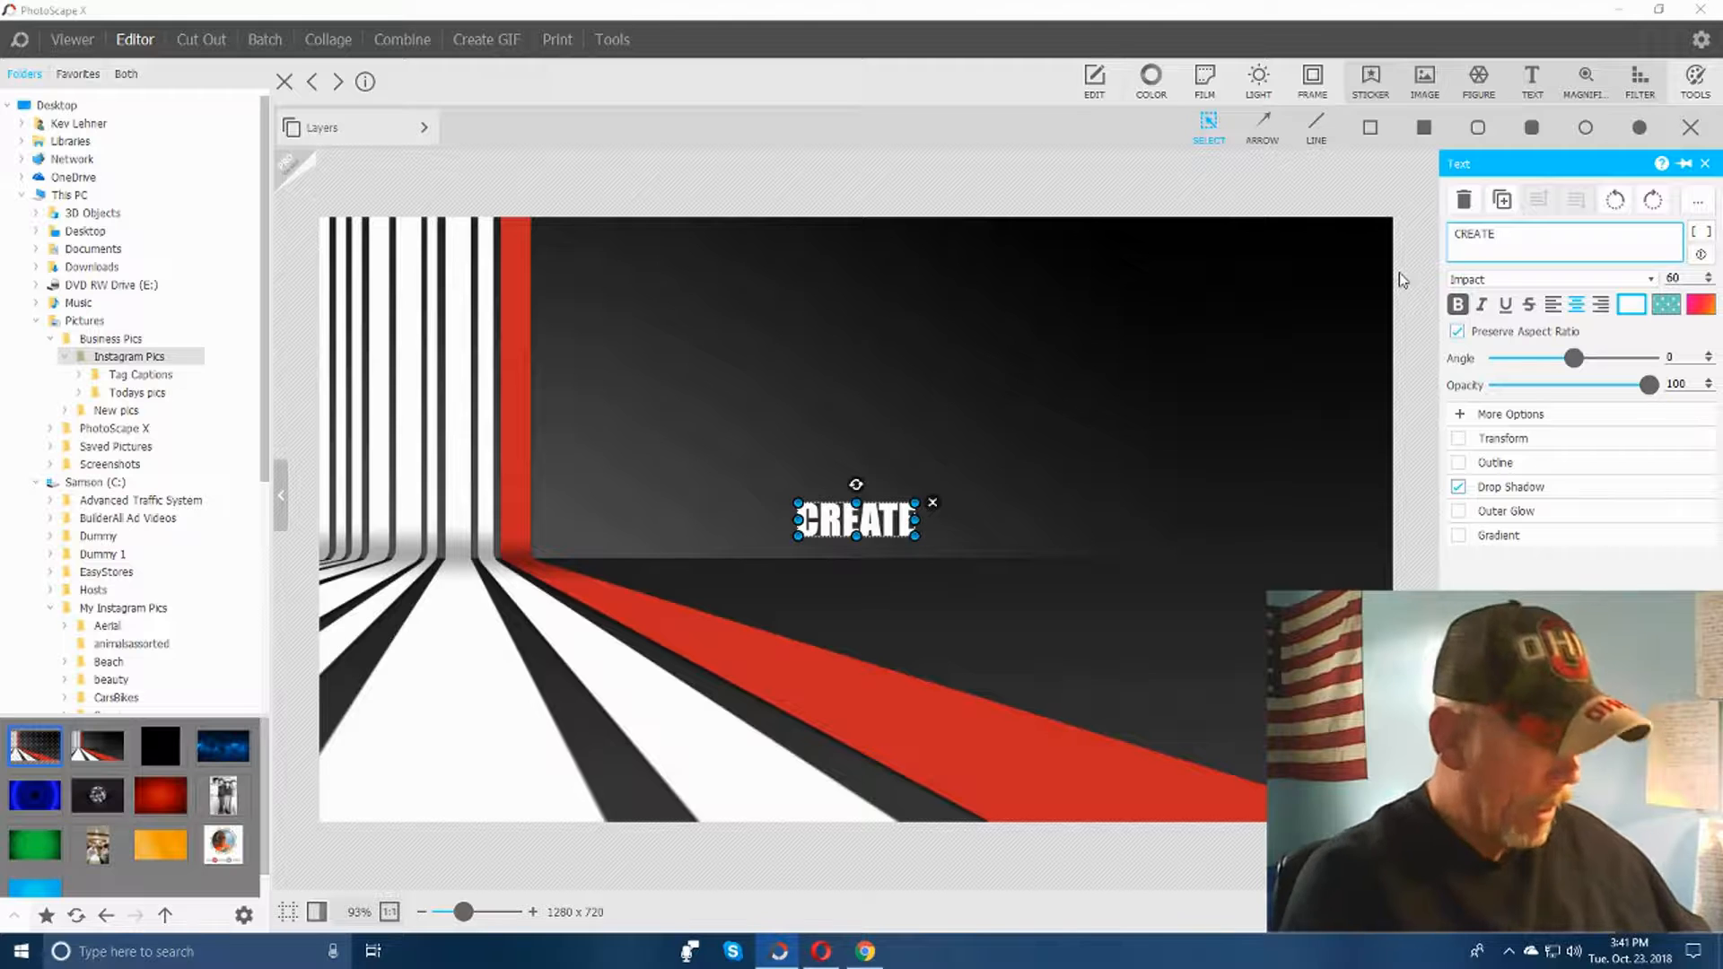
pyautogui.write(' A YOU')
pyautogui.press('BackSpace')
pyautogui.press('BackSpace')
pyautogui.press('BackSpace')
pyautogui.write('THUMBNAIL')
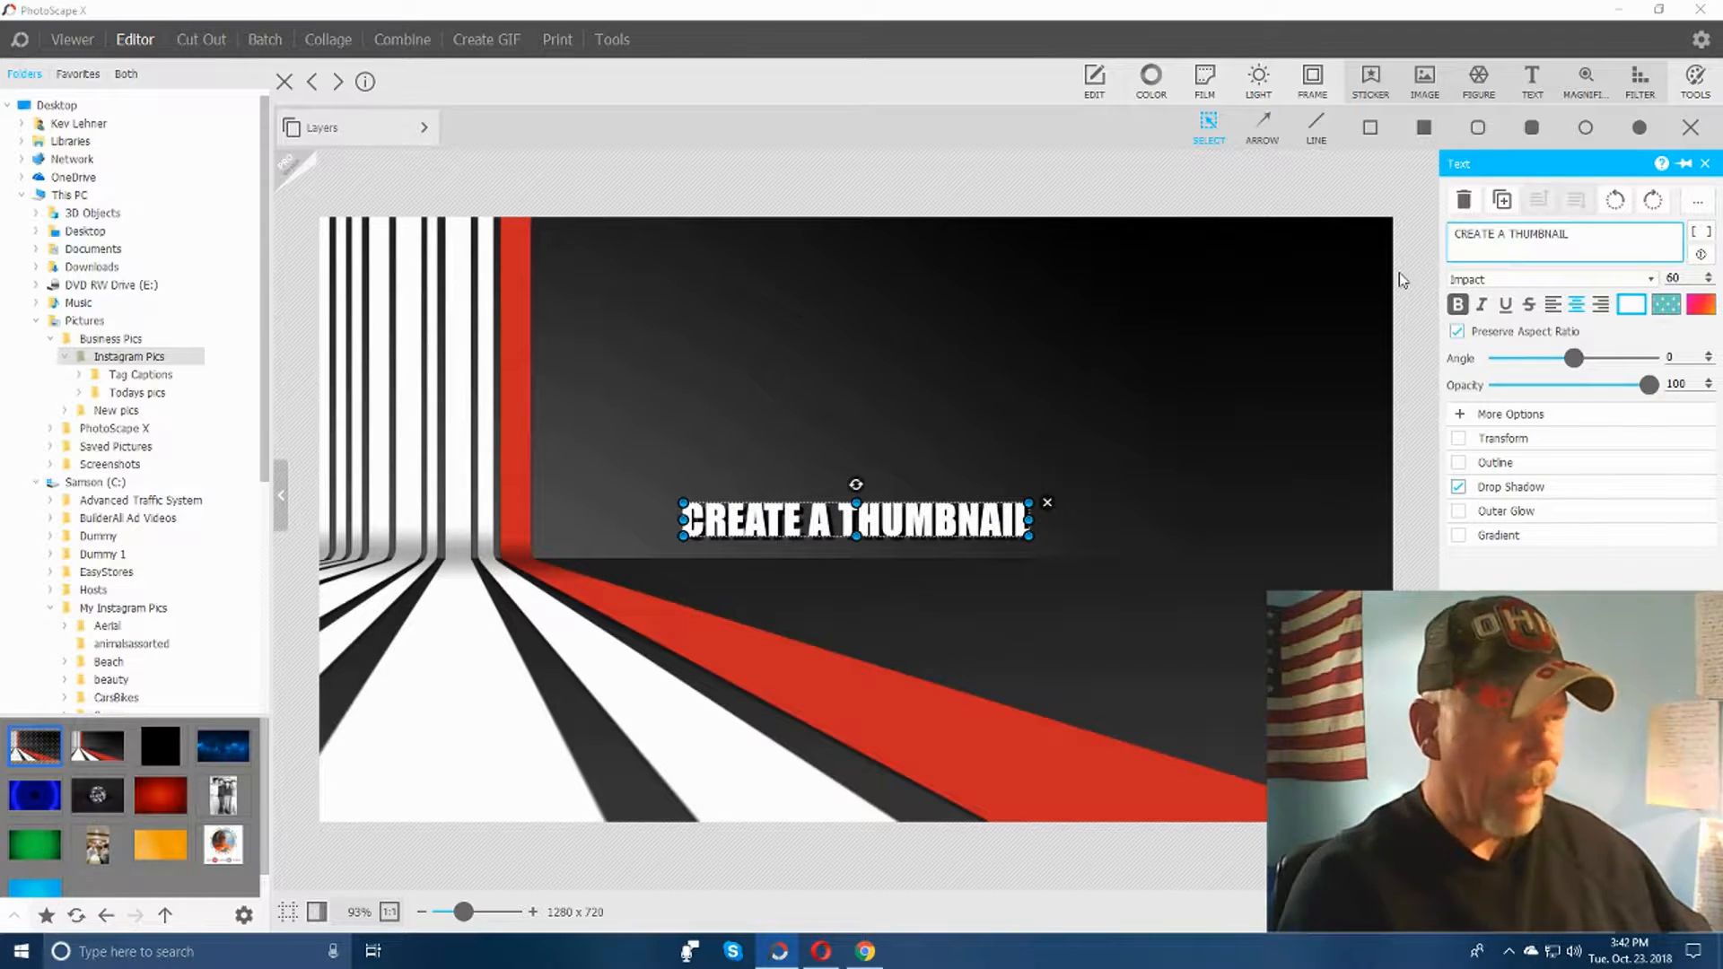
pyautogui.click(1402, 467)
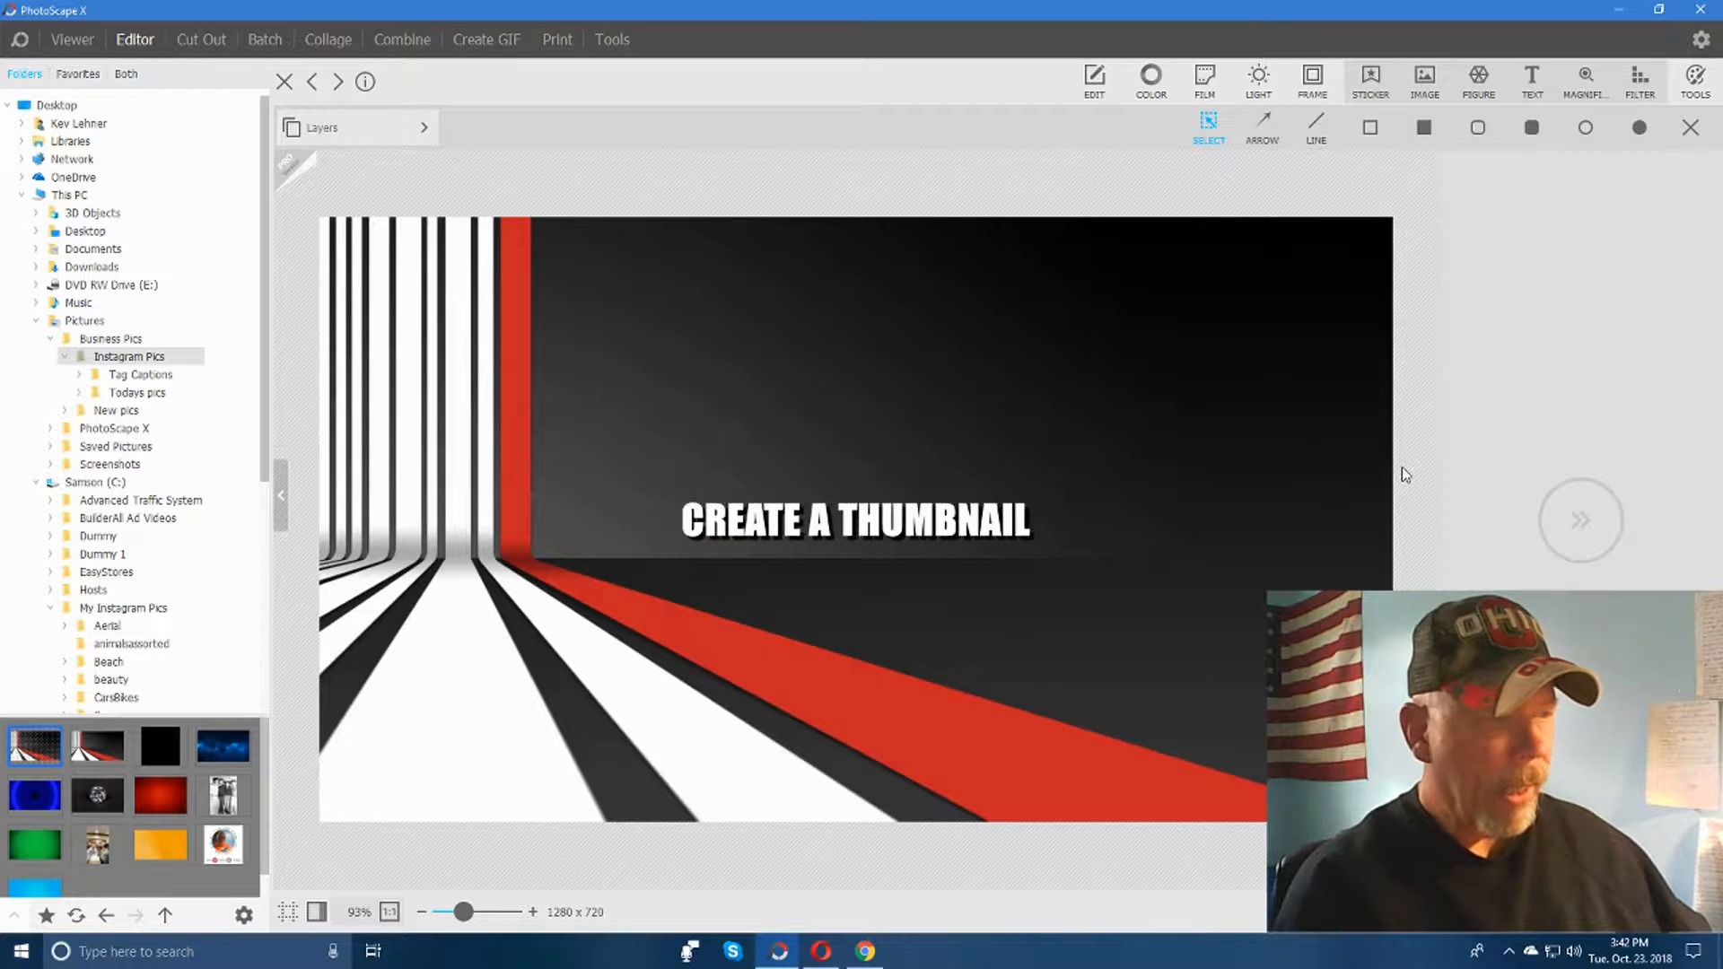
pyautogui.moveTo(966, 530); pyautogui.dragTo(954, 309)
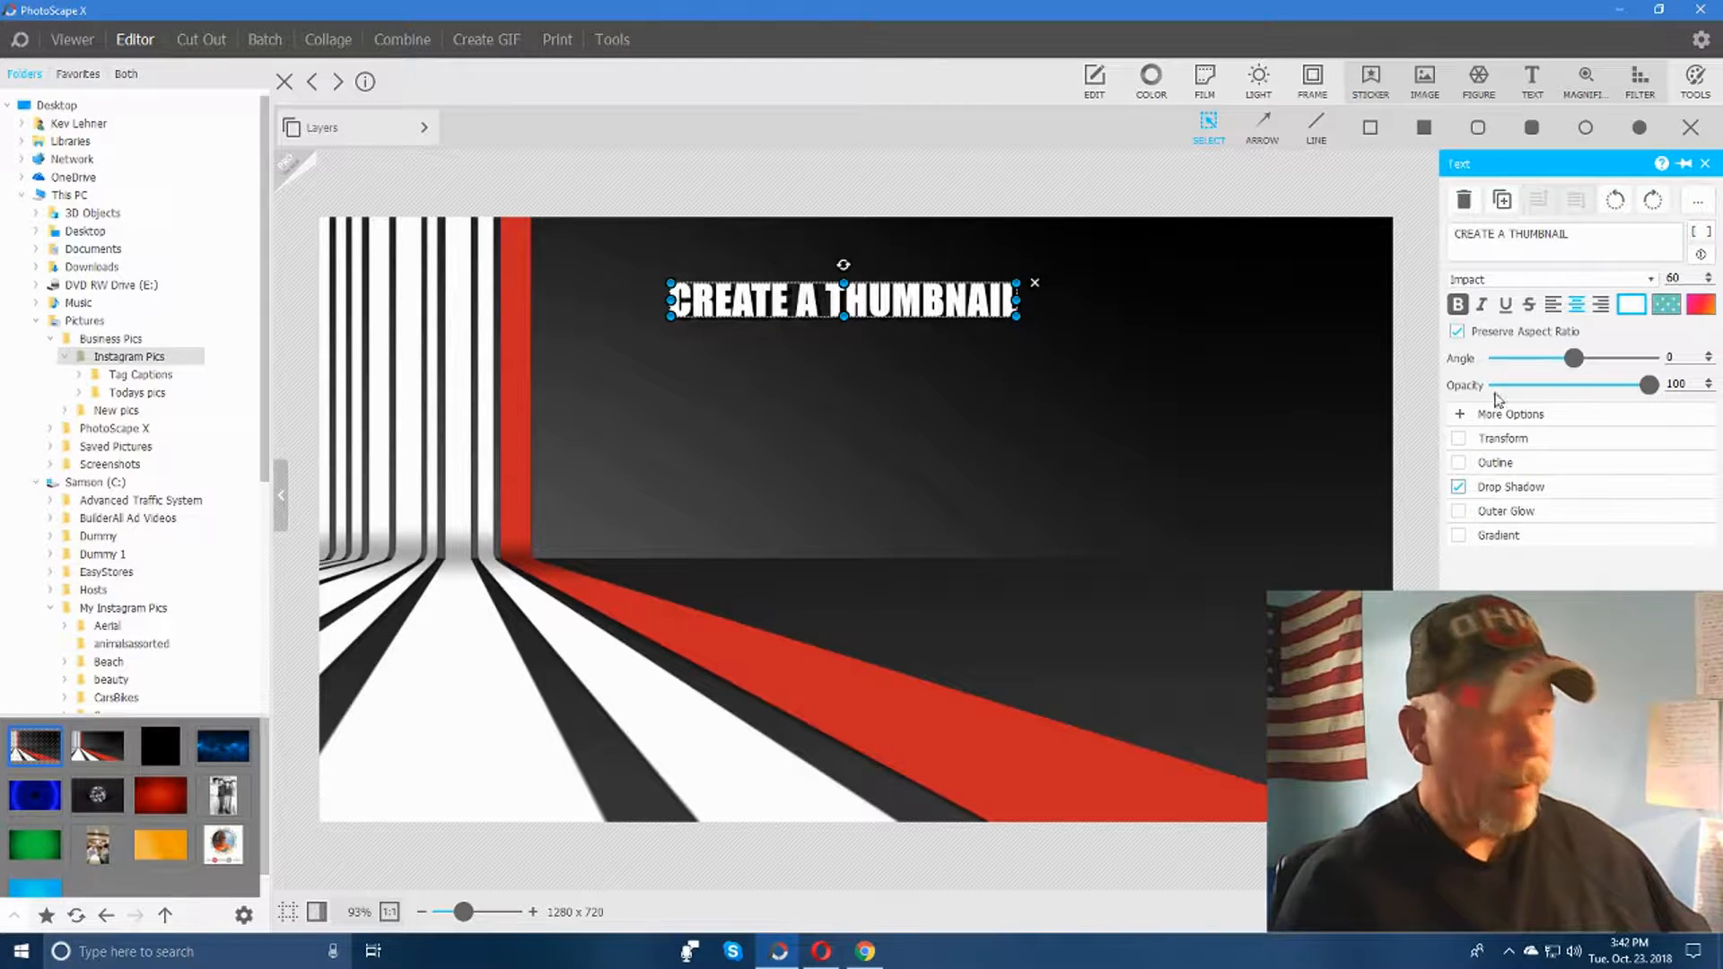
# Step: Insert a second text object and set its font size to 60
pyautogui.click(1532, 82)
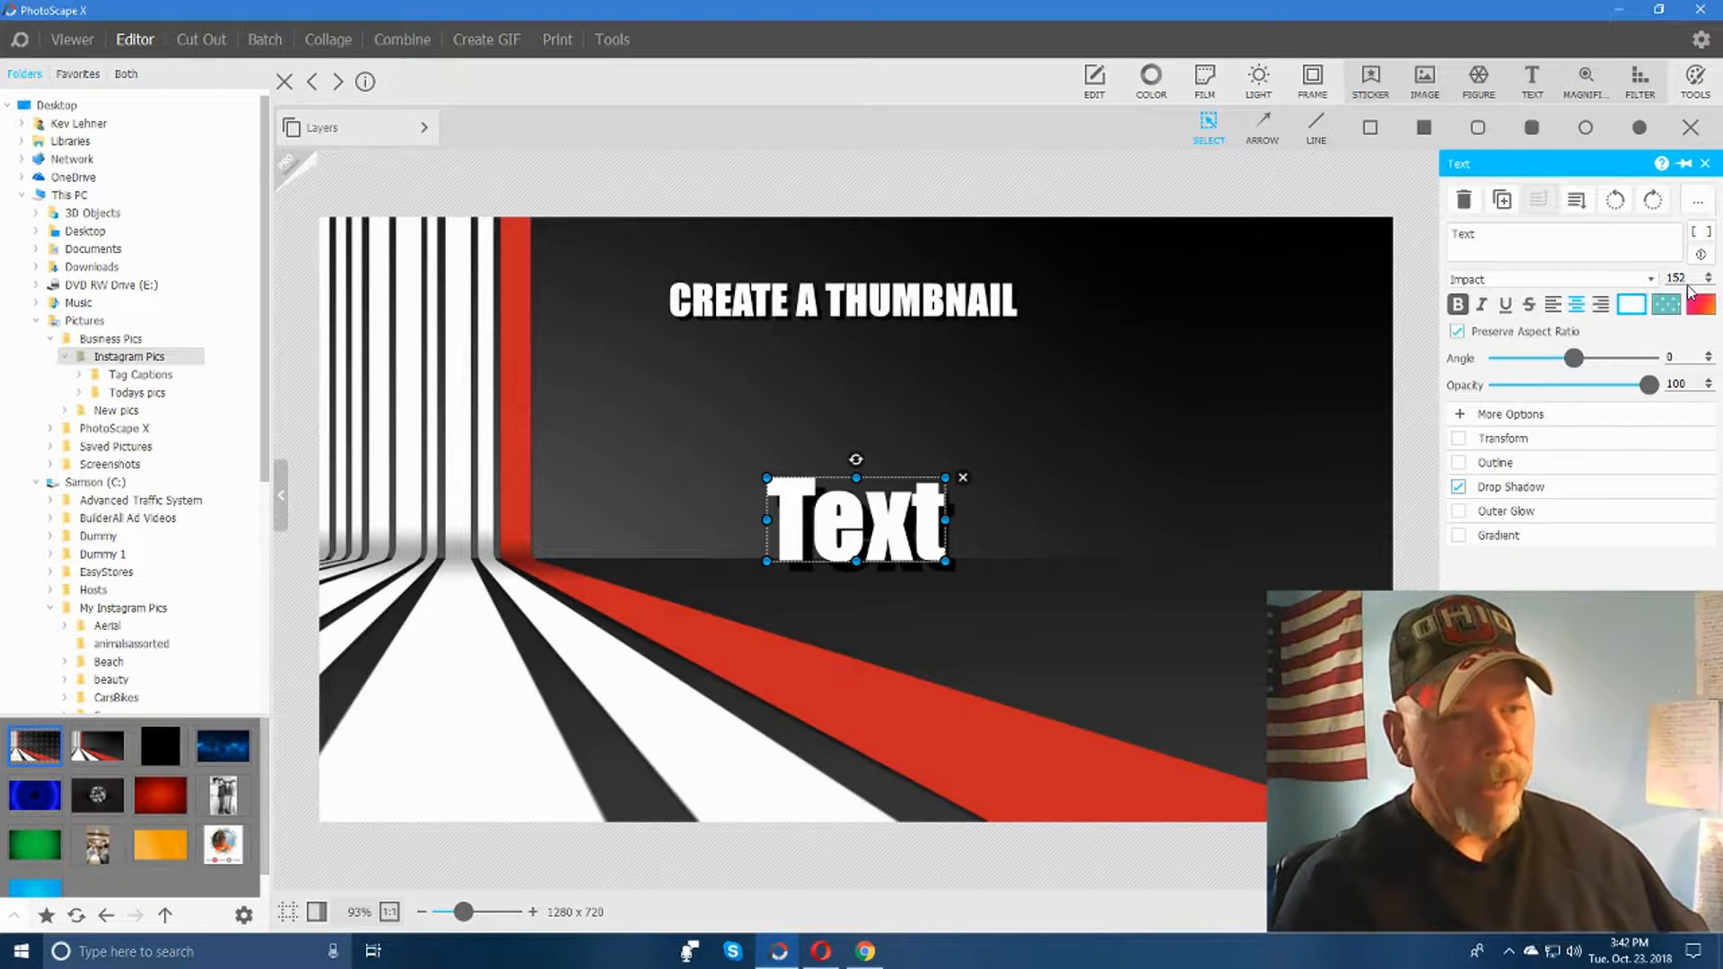
pyautogui.doubleClick(1689, 273)
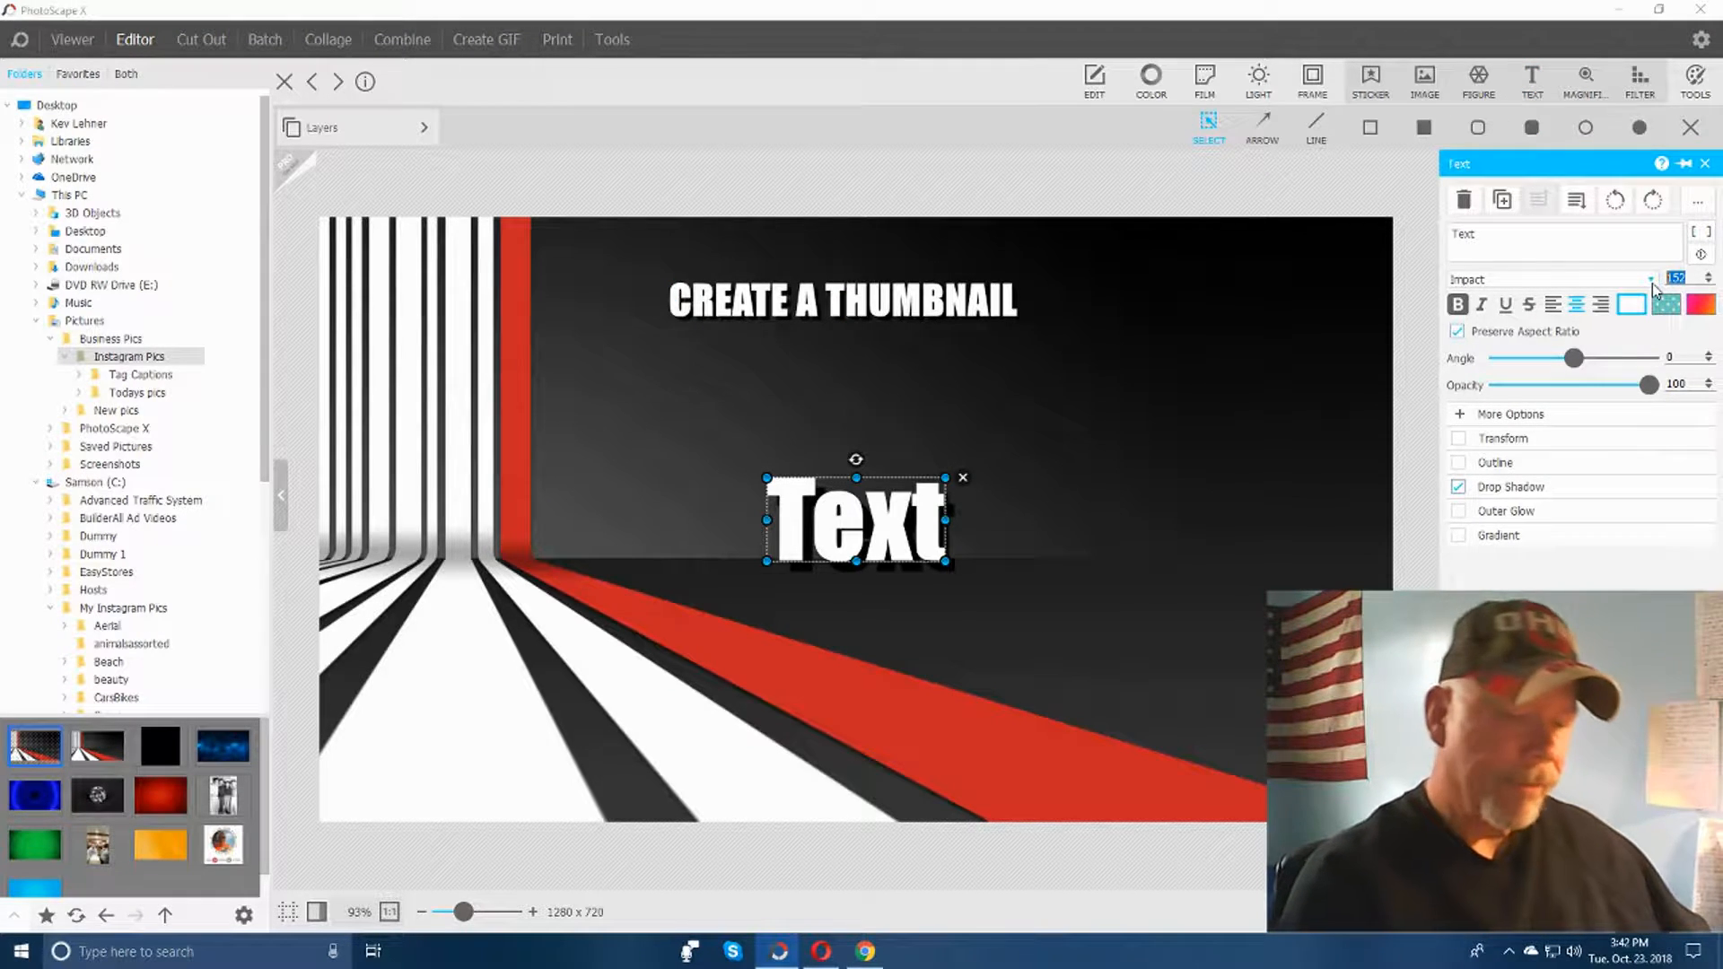
pyautogui.write('60')
# Step: Replace the second text object's placeholder with FOR YOUTUBE and move it up beneath CREATE A THUMBNAIL
pyautogui.click(1477, 235)
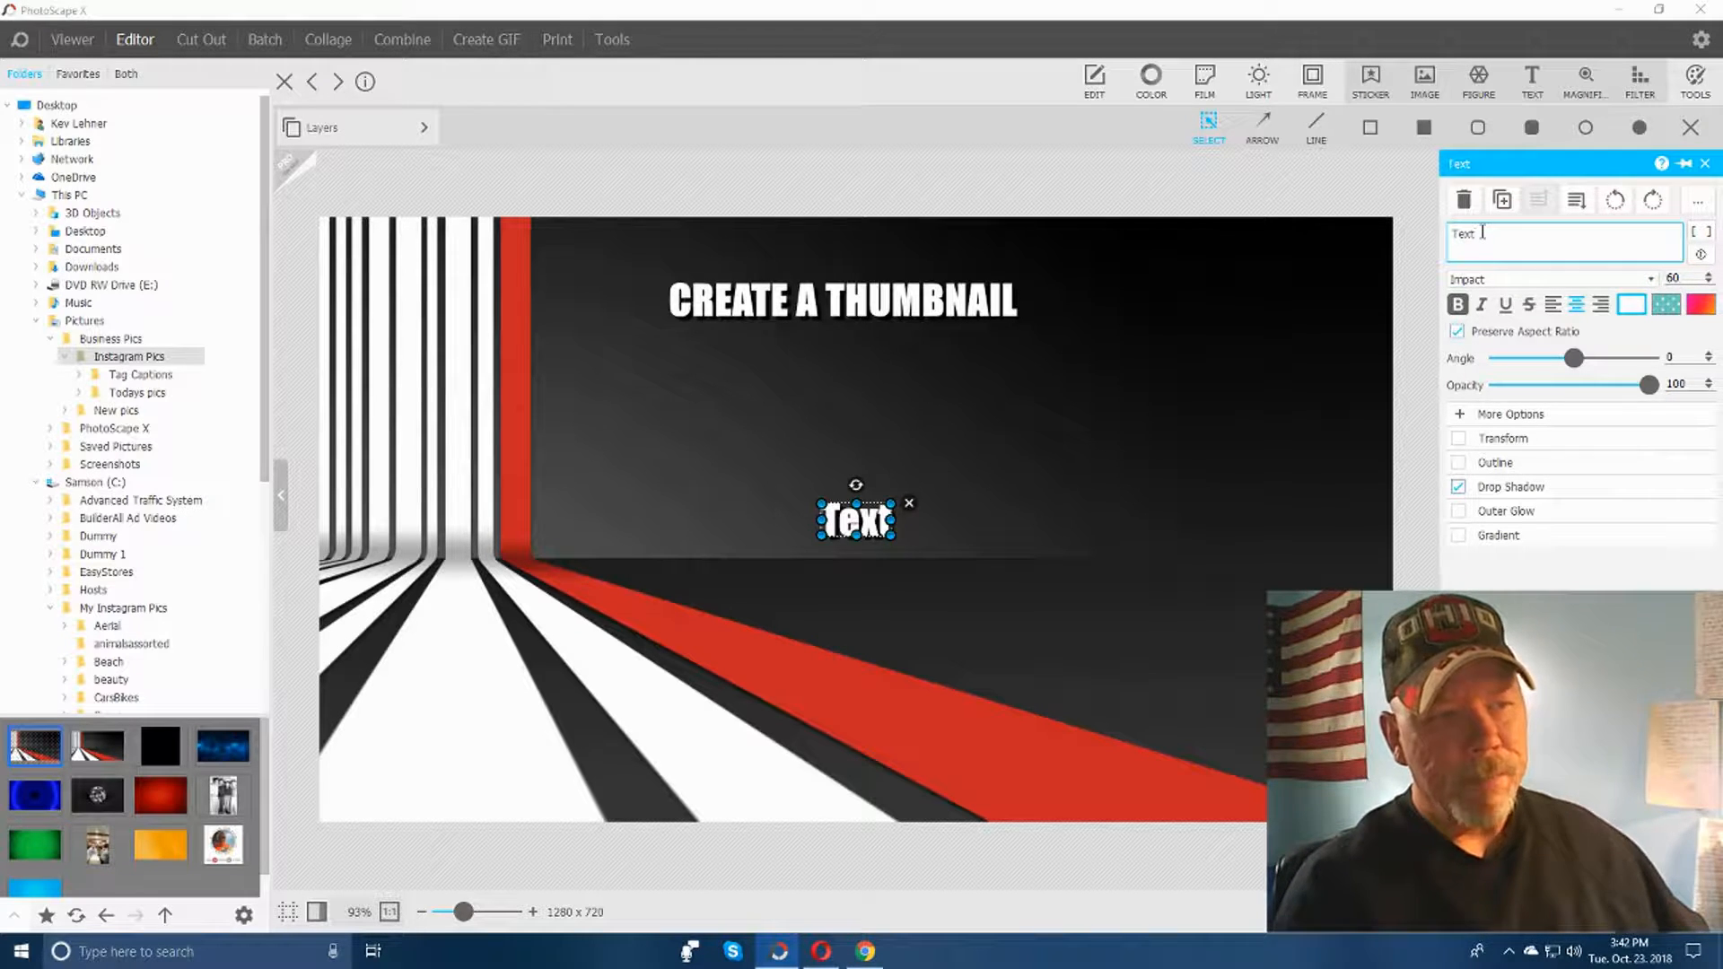
pyautogui.moveTo(1482, 231); pyautogui.dragTo(1442, 245)
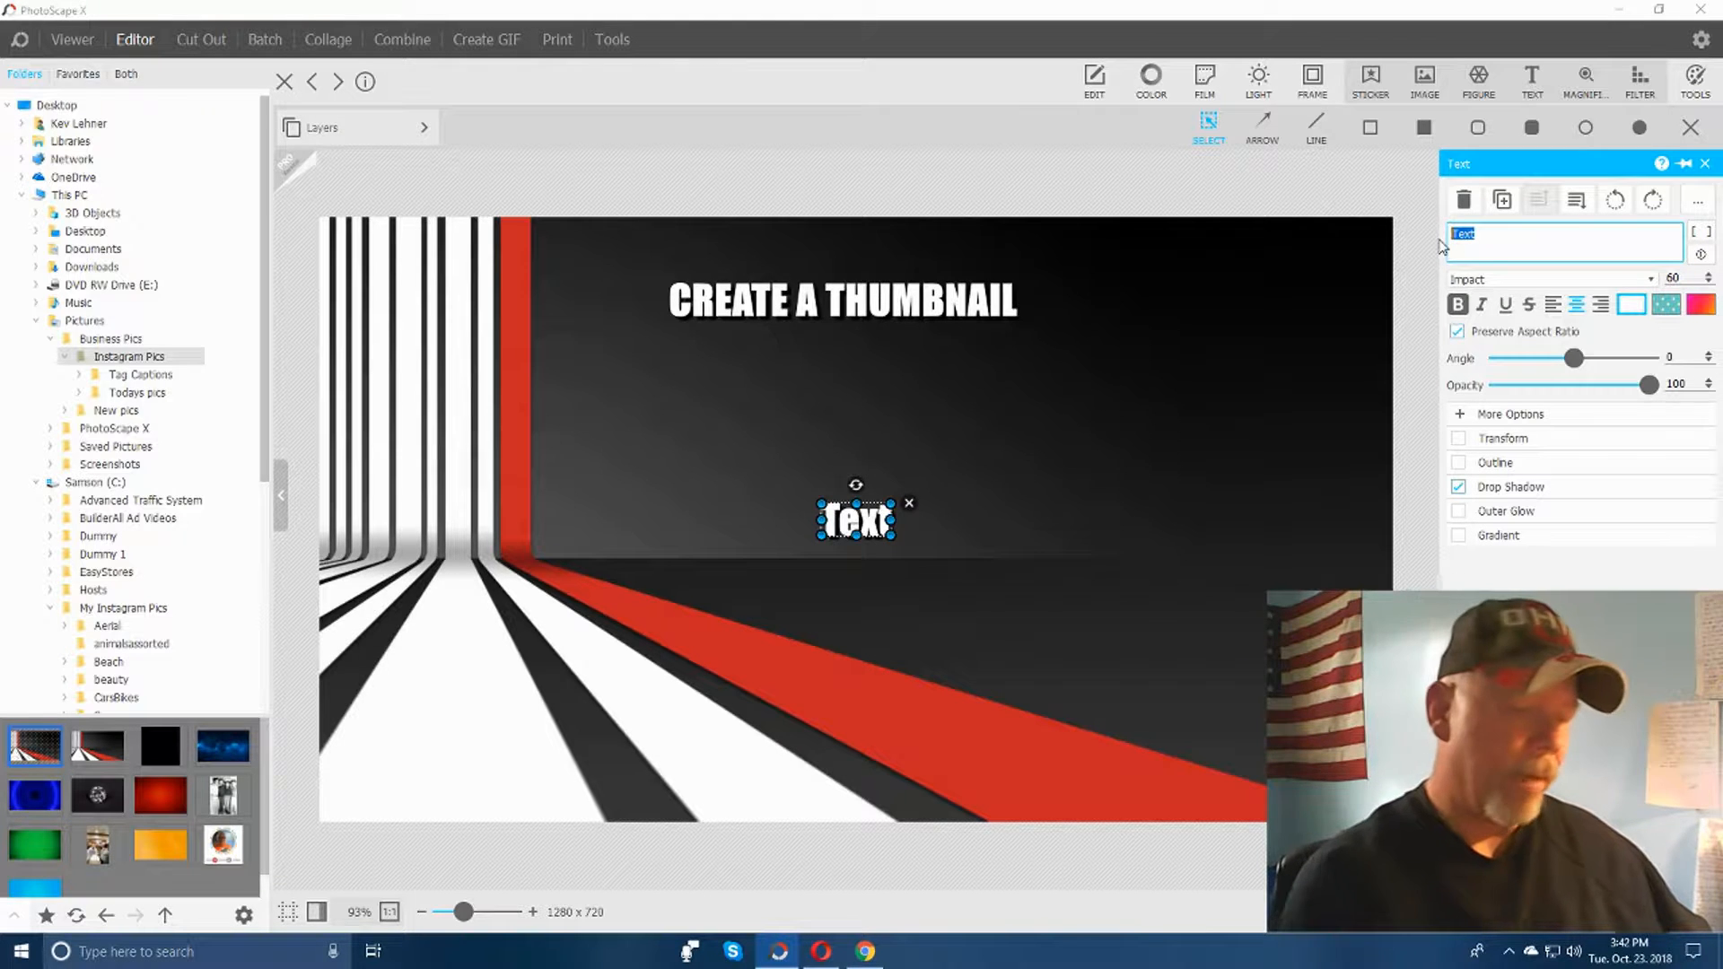
pyautogui.press('BackSpace')
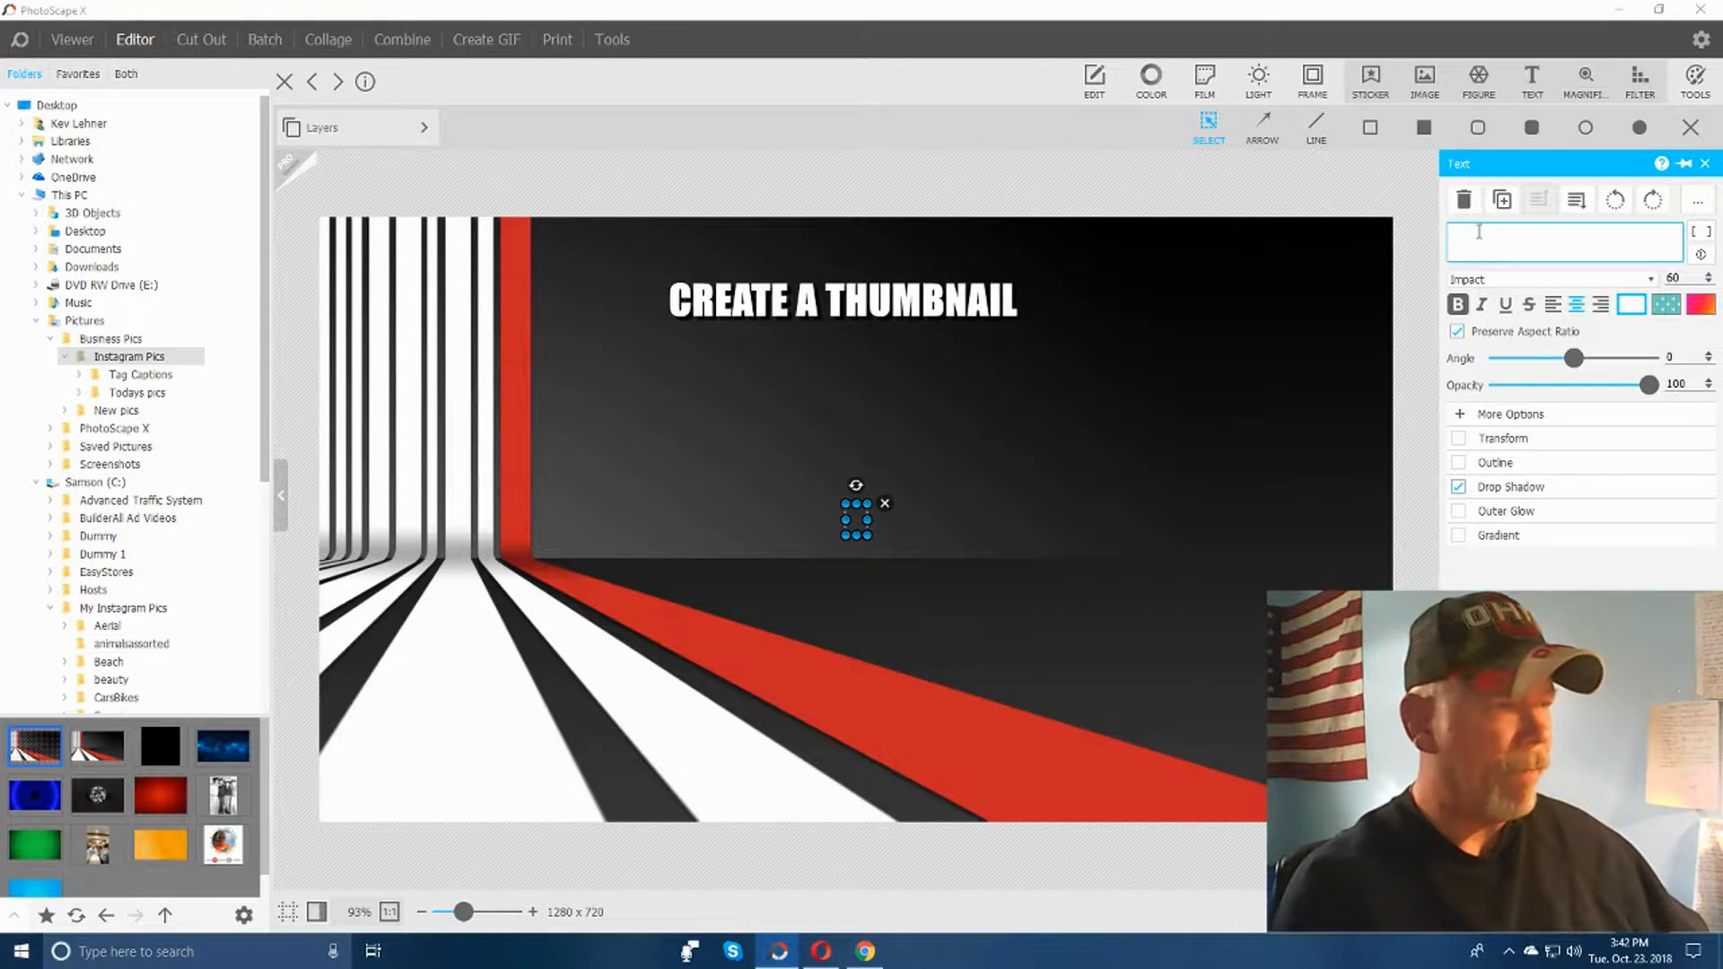
pyautogui.write('FOR YOUTBE')
pyautogui.press('BackSpace')
pyautogui.press('BackSpace')
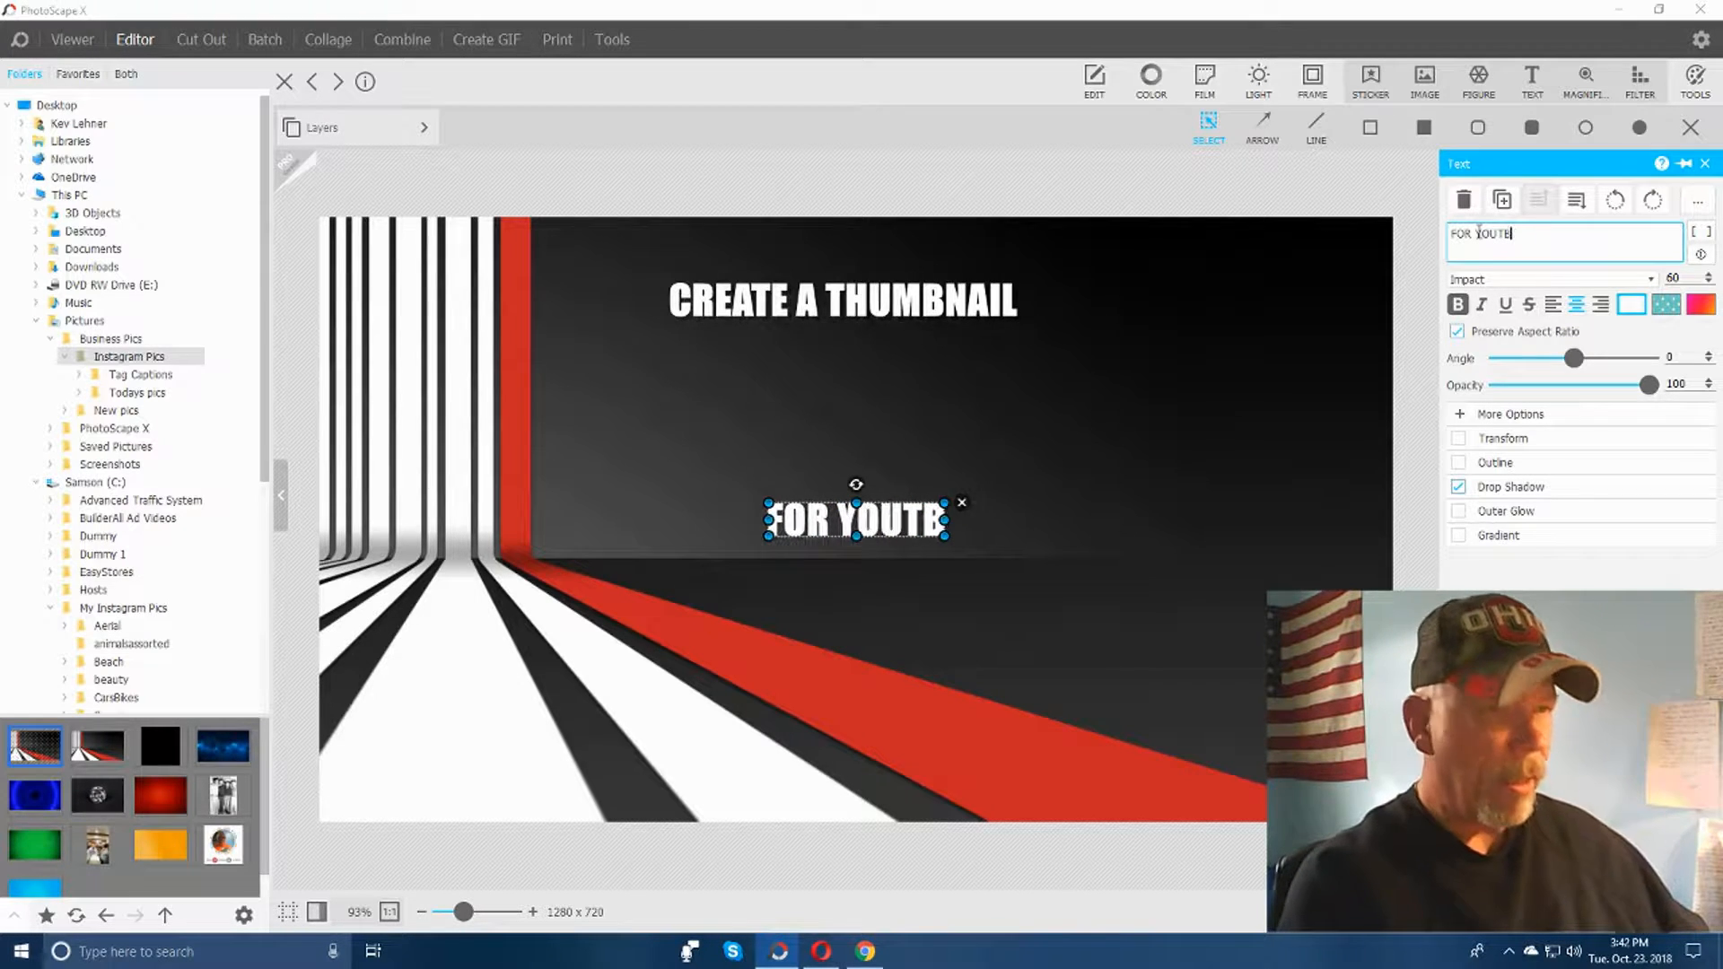
pyautogui.write('UB')
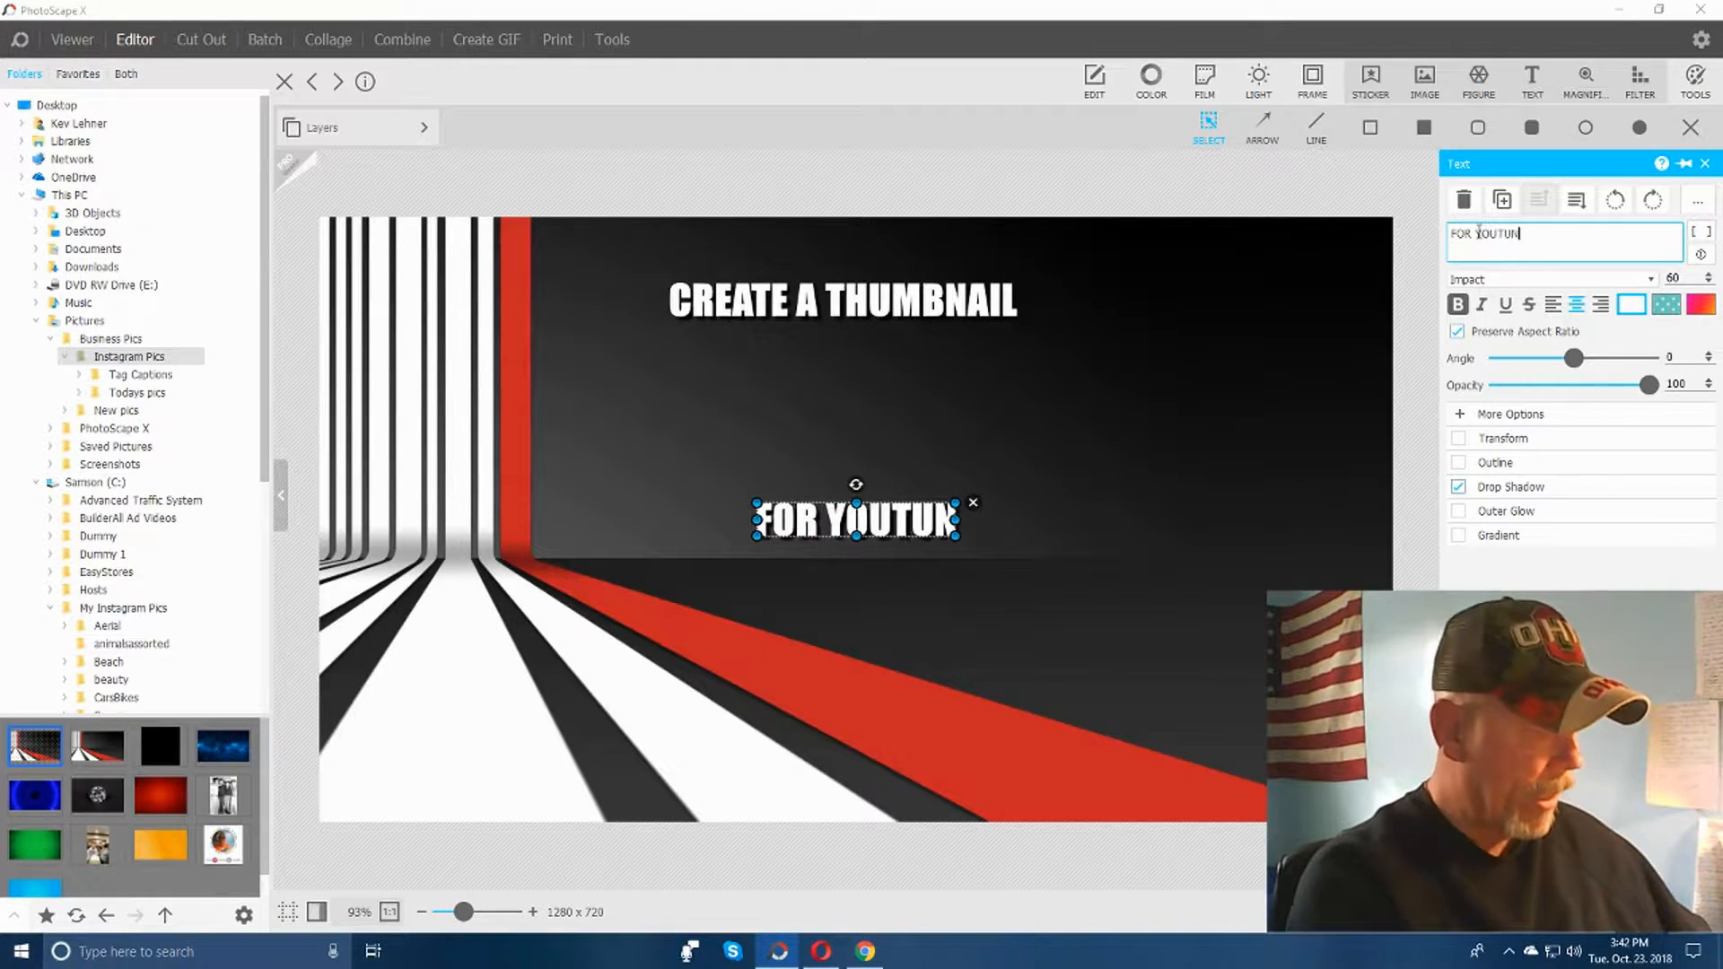
pyautogui.write('E')
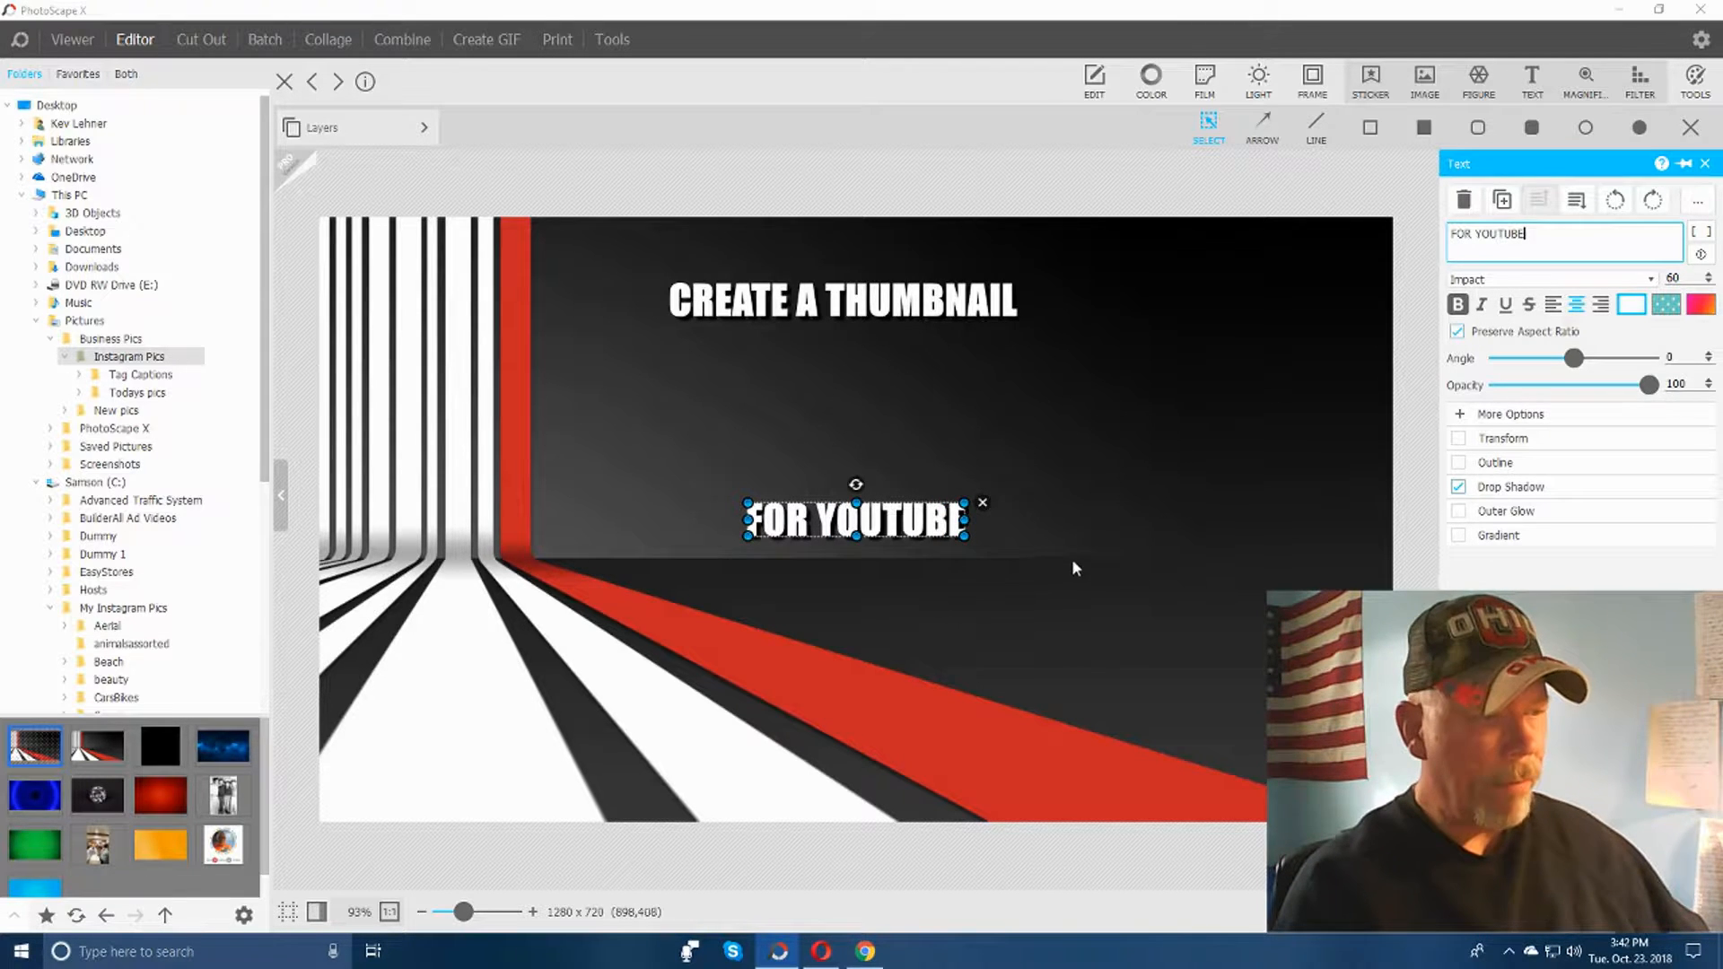
pyautogui.moveTo(927, 534); pyautogui.dragTo(908, 422)
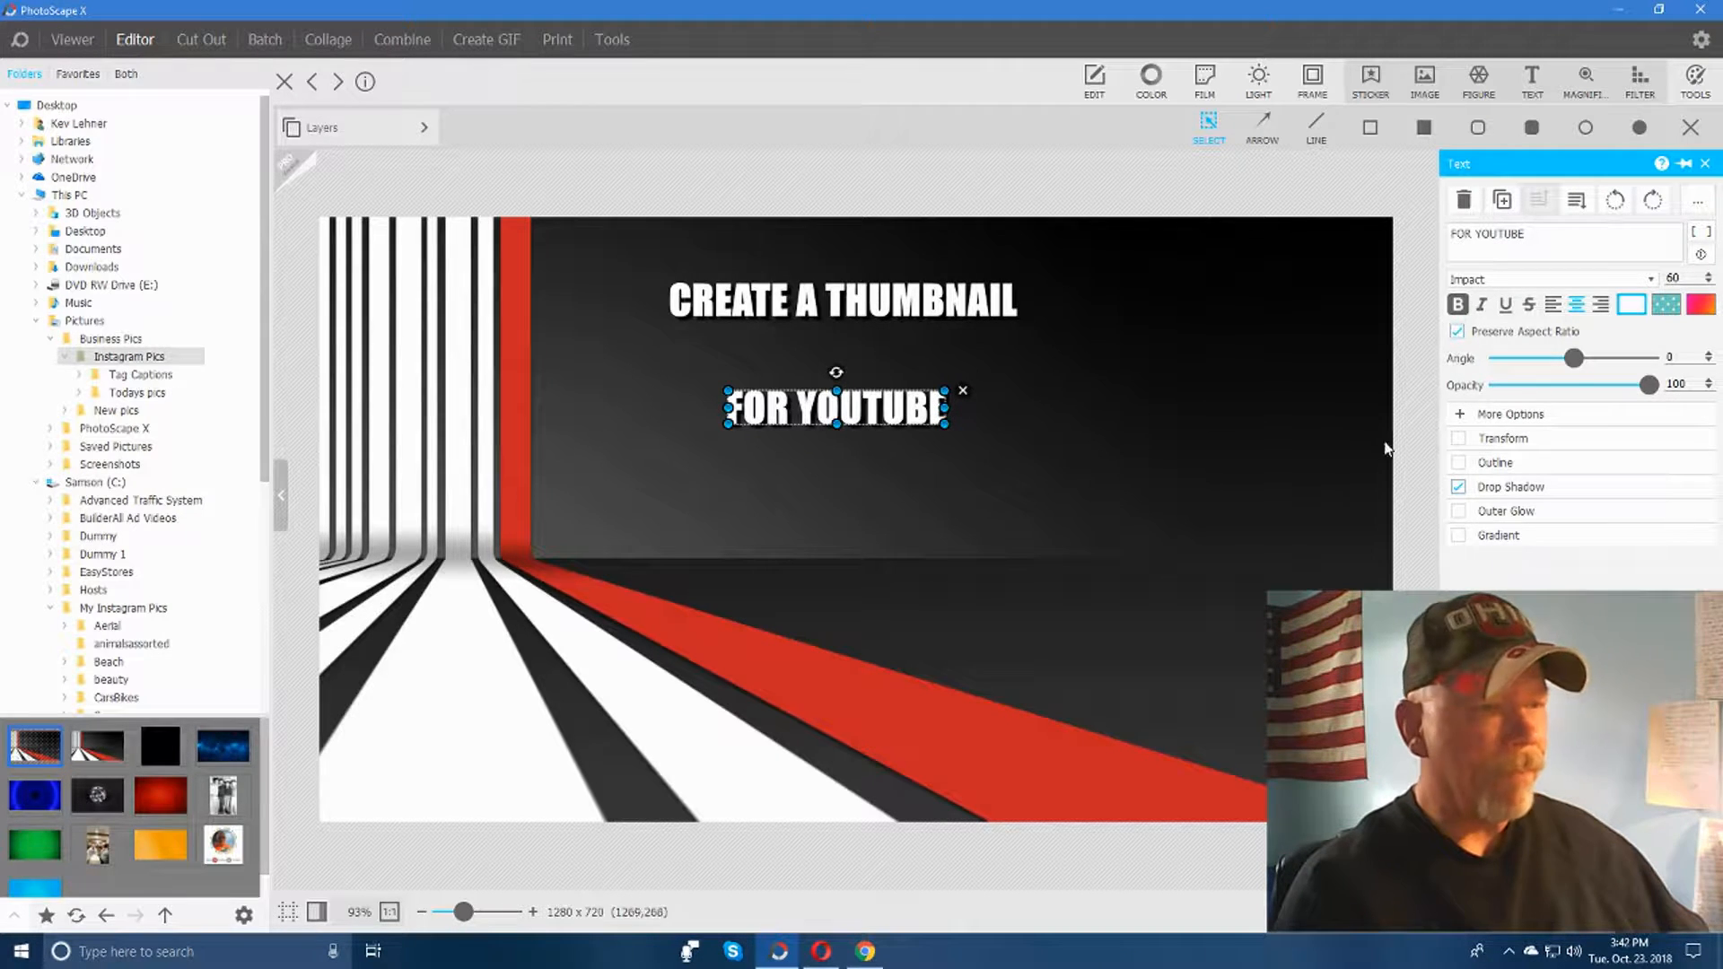
pyautogui.click(1408, 468)
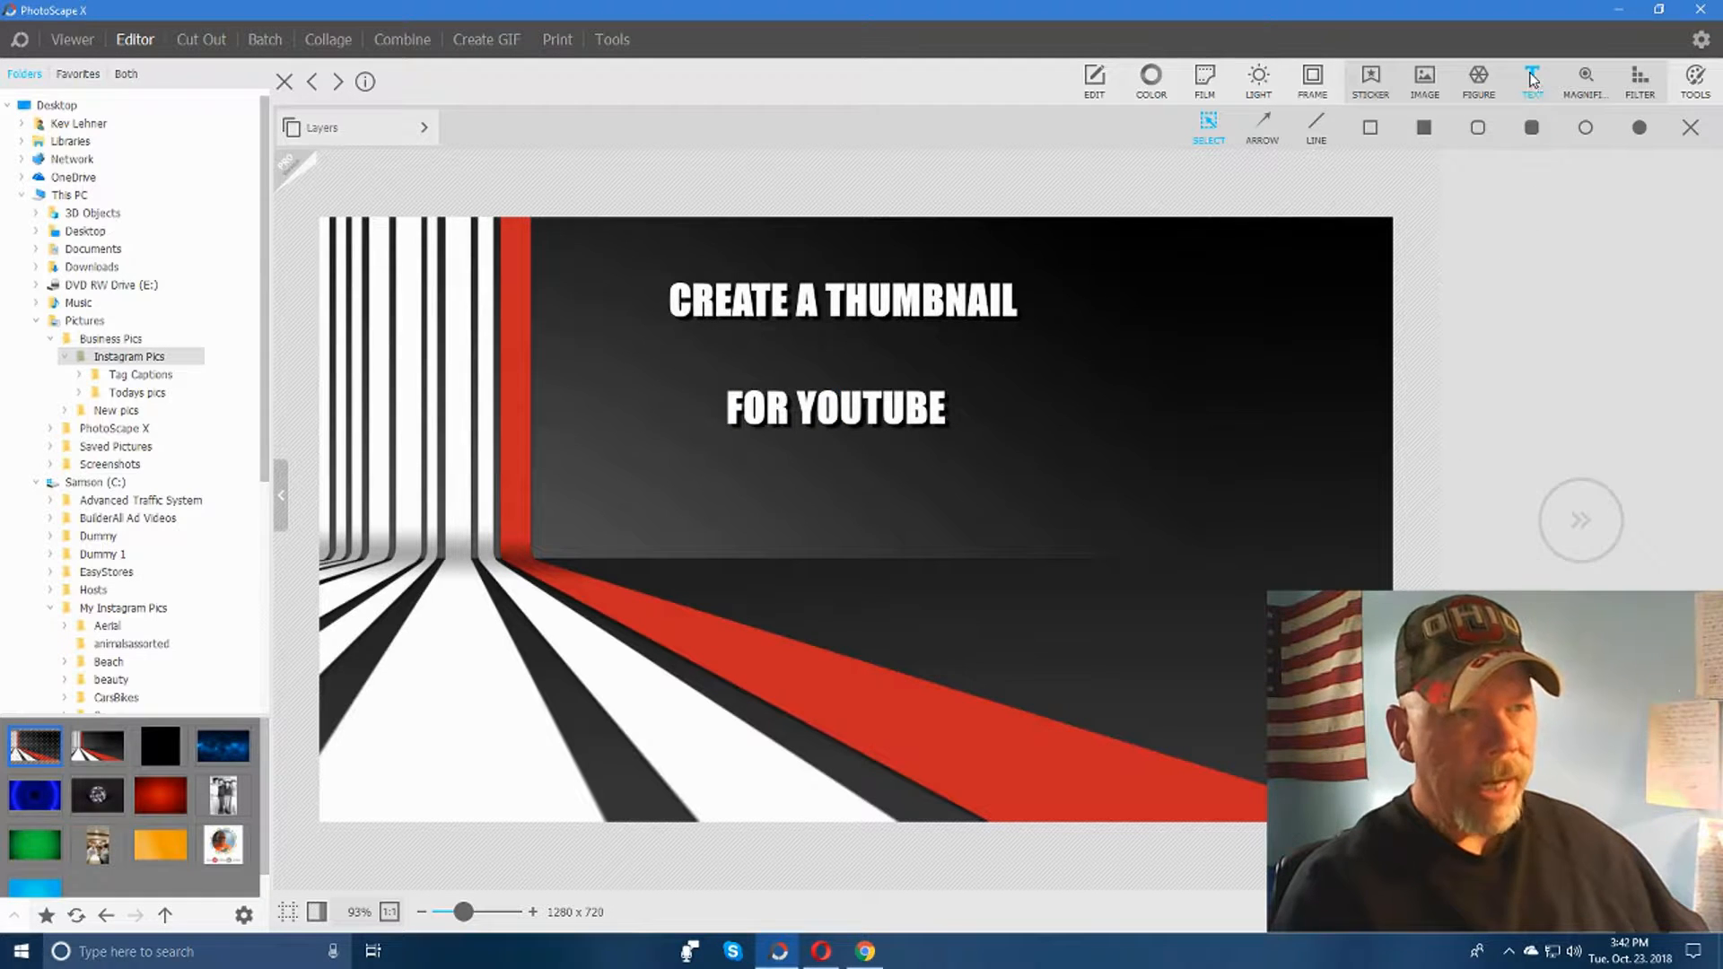
# Step: Insert a third text object, set its font size to 60 and clear its placeholder text
pyautogui.click(1531, 79)
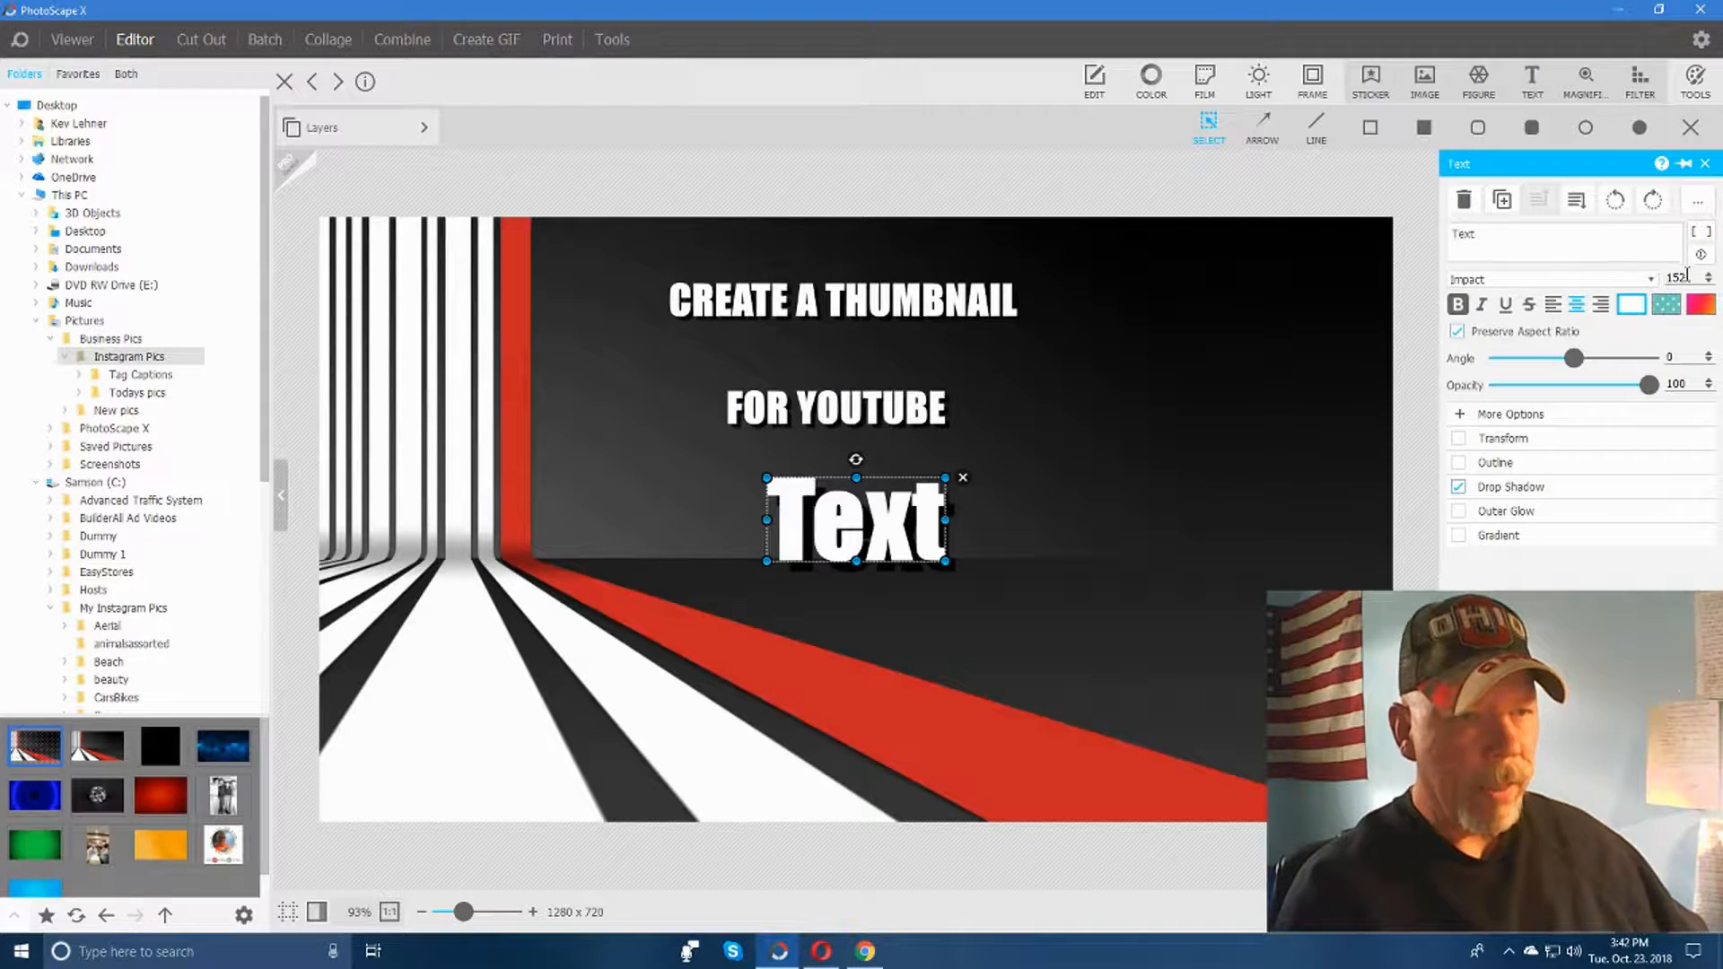
pyautogui.doubleClick(1687, 275)
pyautogui.press('BackSpace')
pyautogui.write('60')
pyautogui.click(1489, 236)
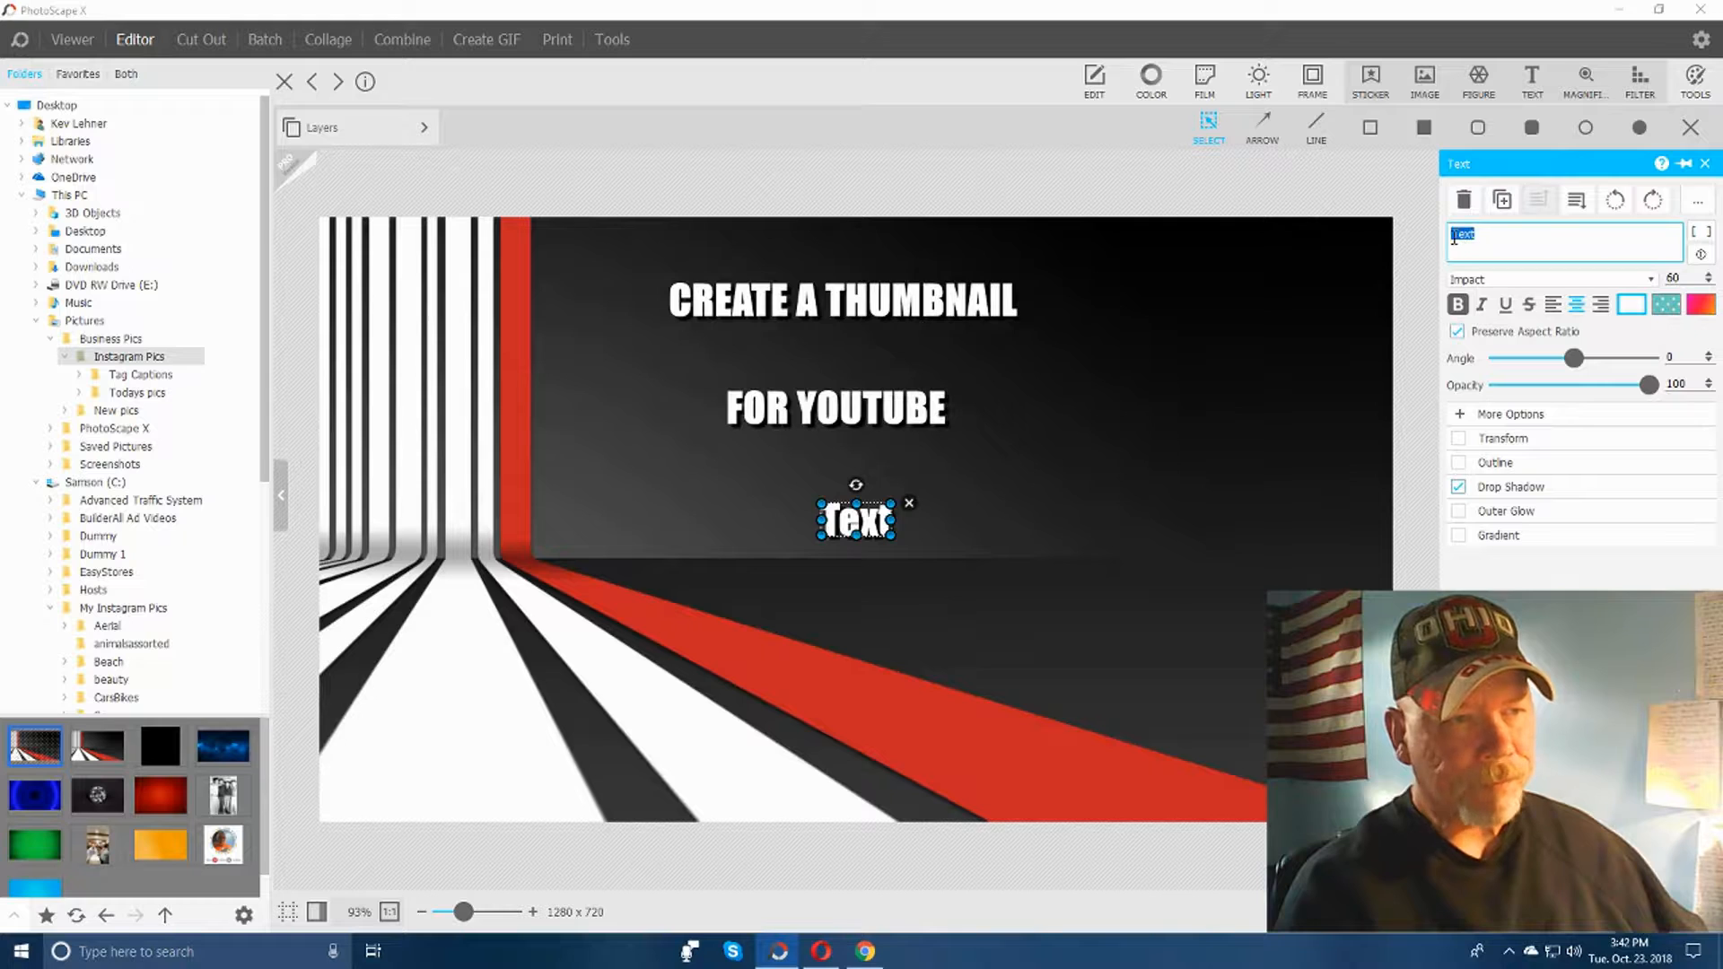
pyautogui.press('BackSpace')
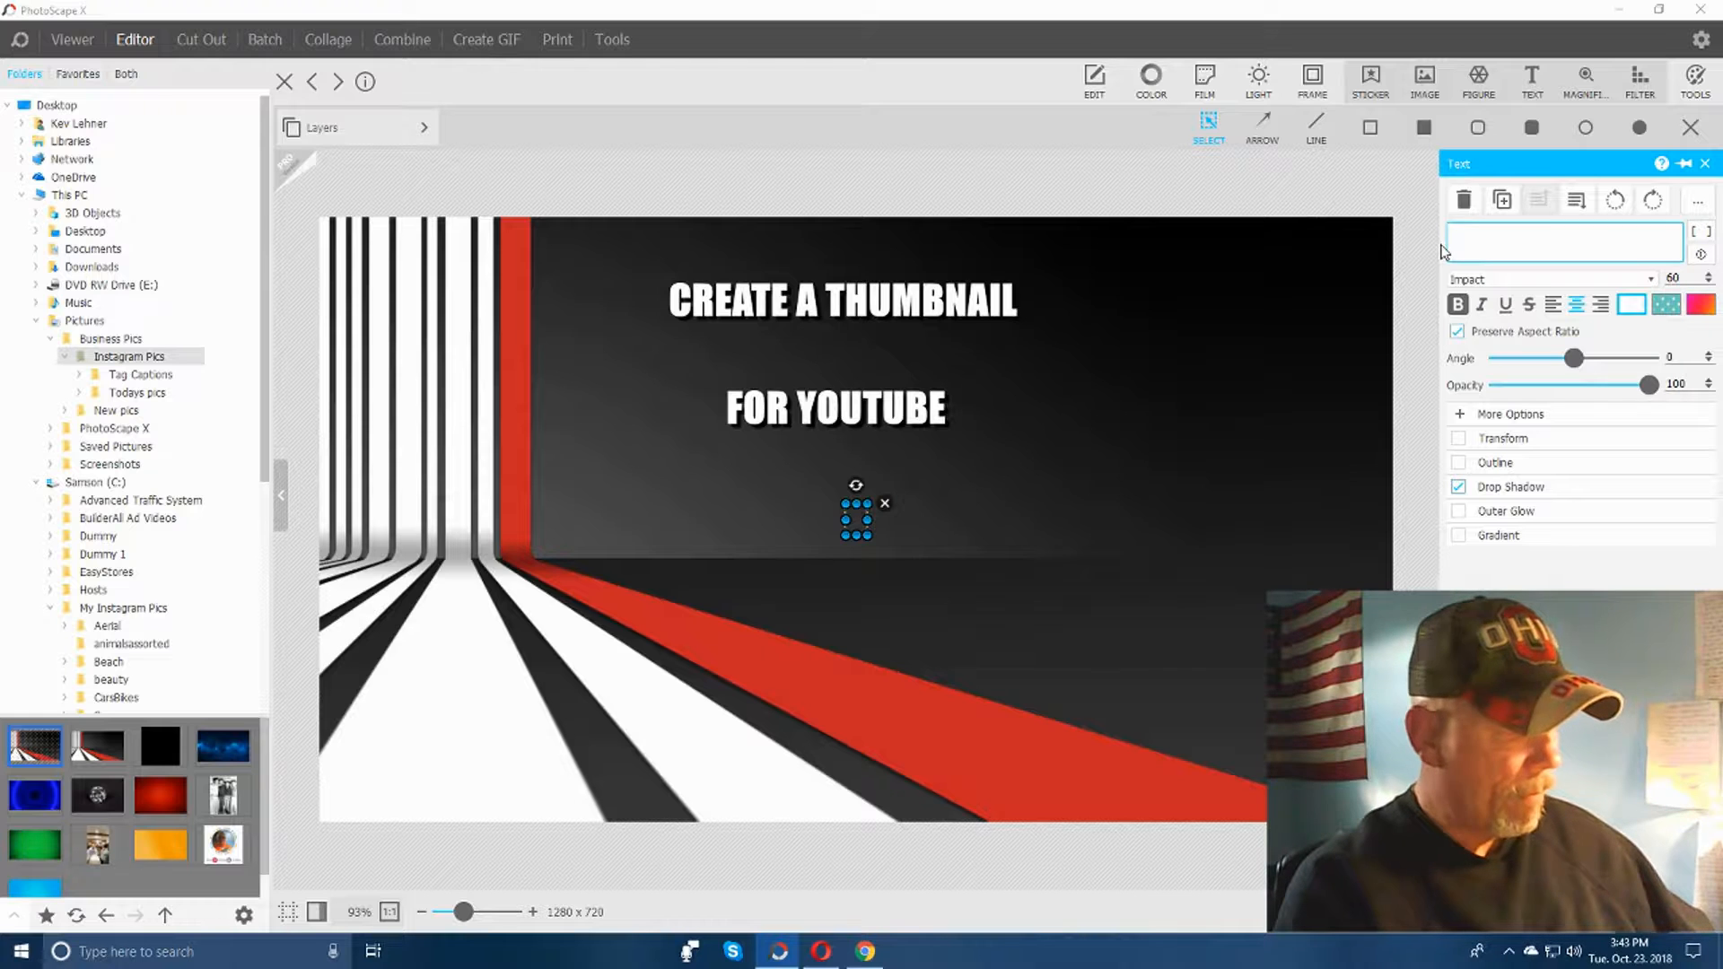
# Step: Enter THE EASY WAY as the third text and move it up just beneath FOR YOUTUBE
pyautogui.write('THE')
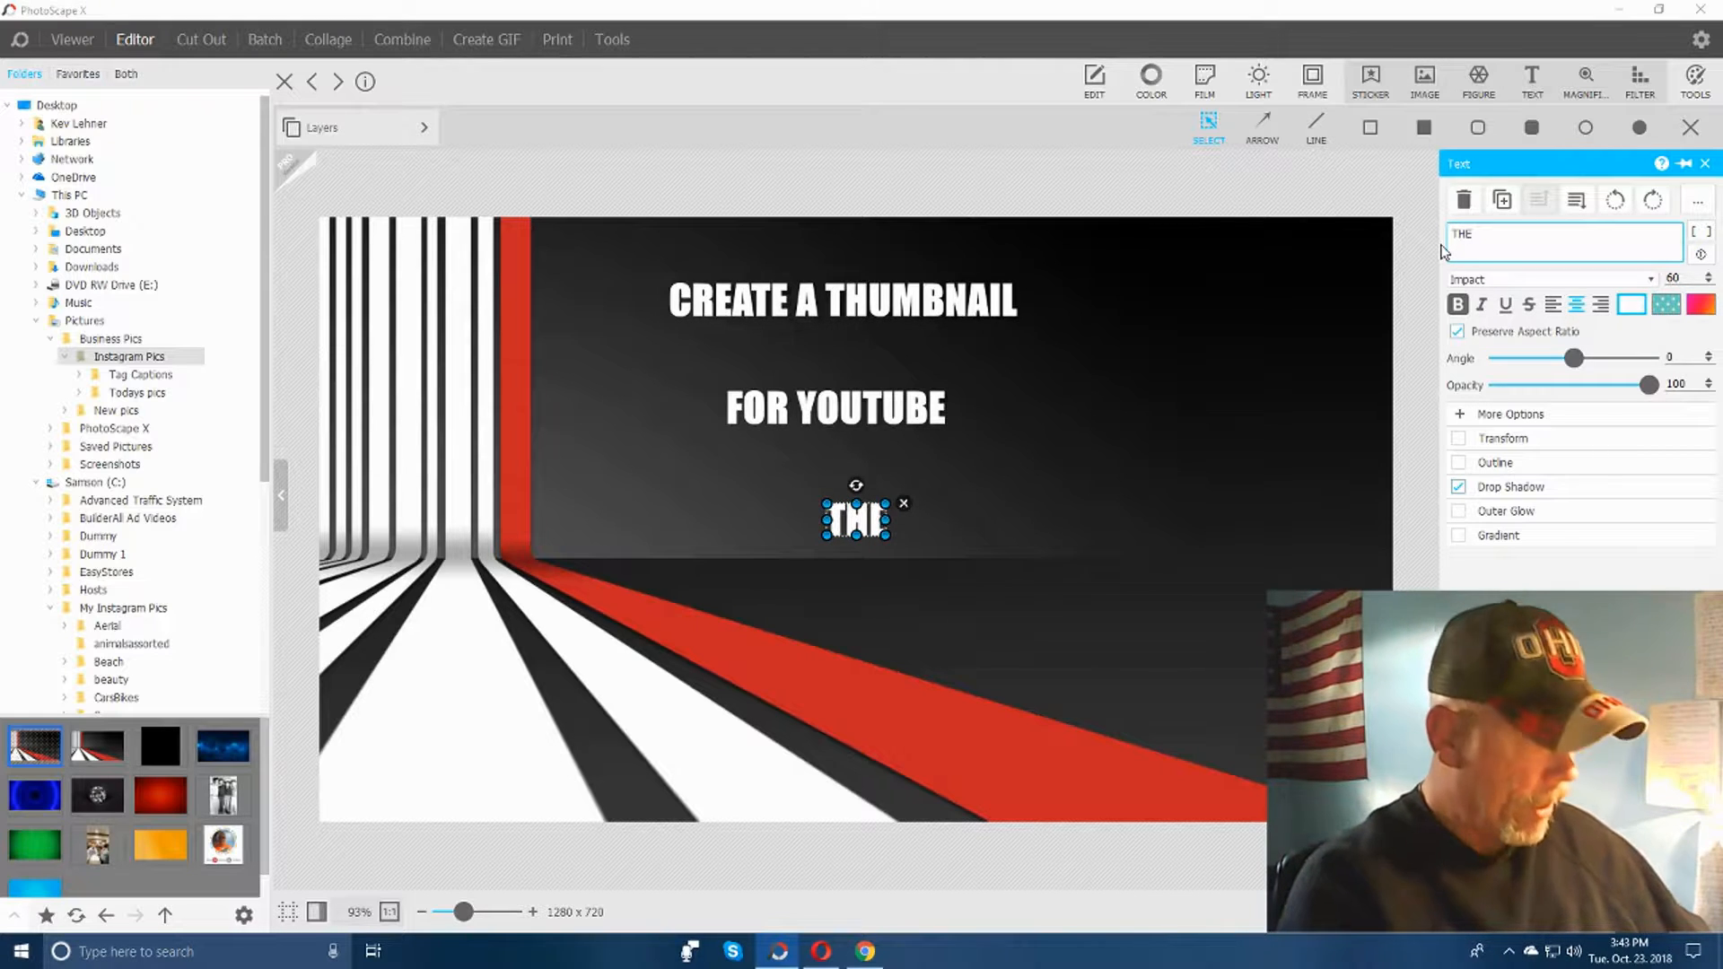
pyautogui.write(' EASY WAY')
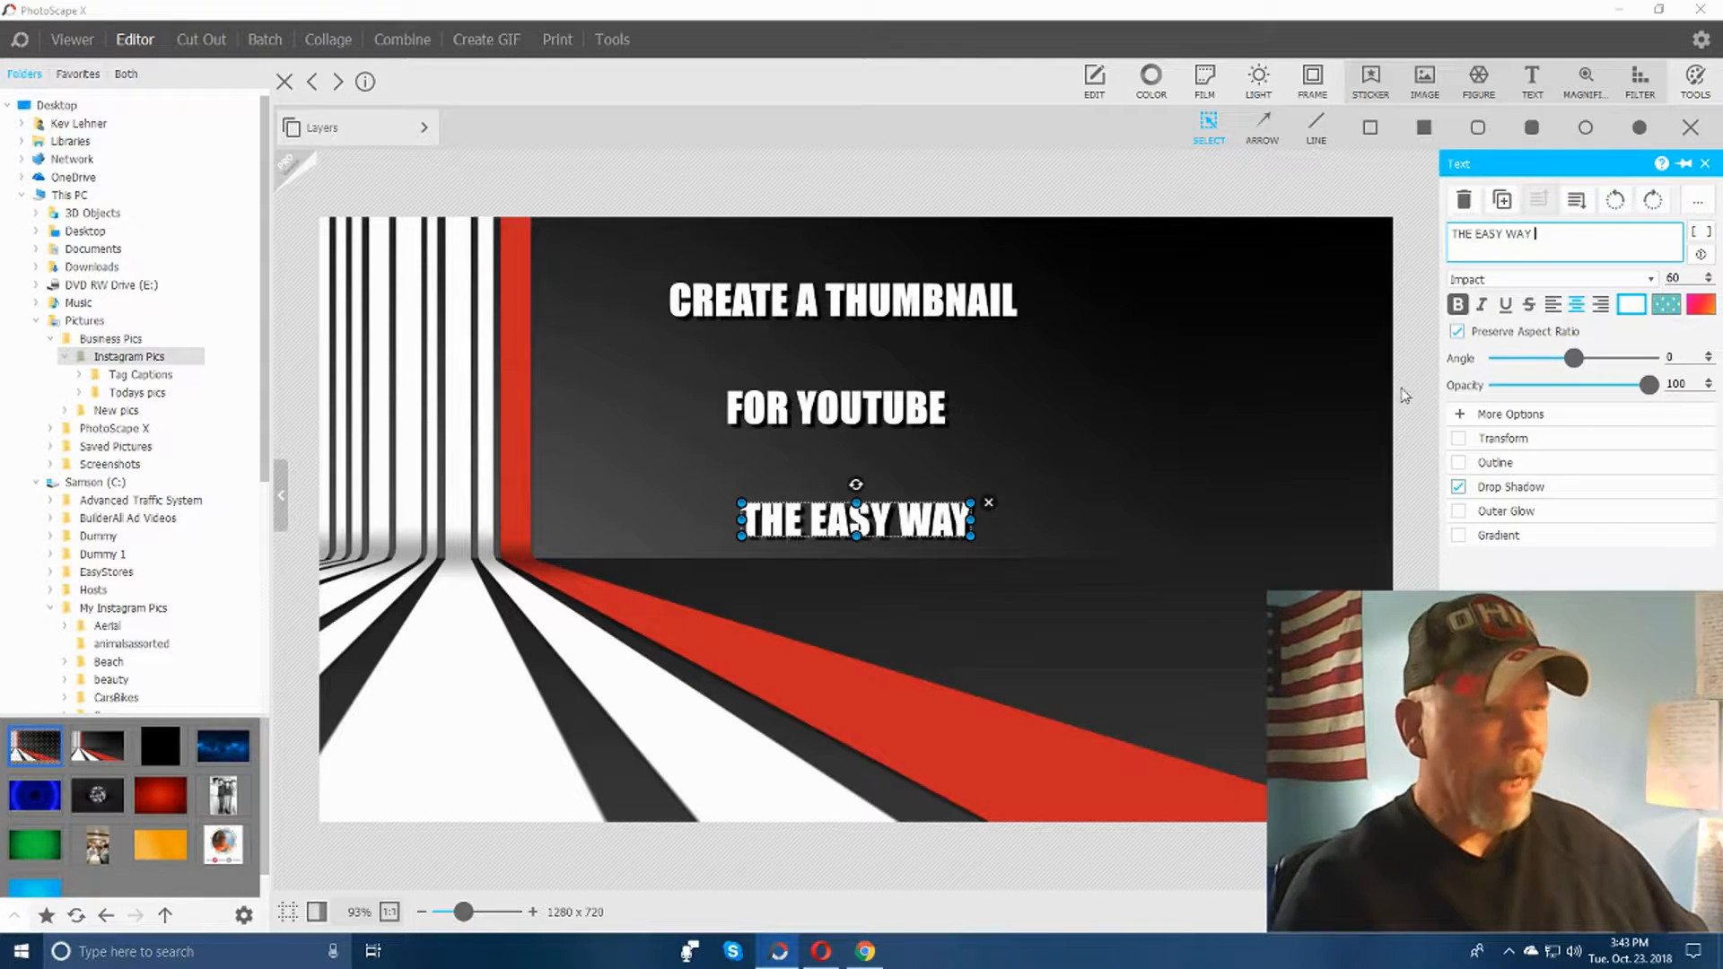
pyautogui.click(1410, 414)
pyautogui.moveTo(893, 526); pyautogui.dragTo(879, 493)
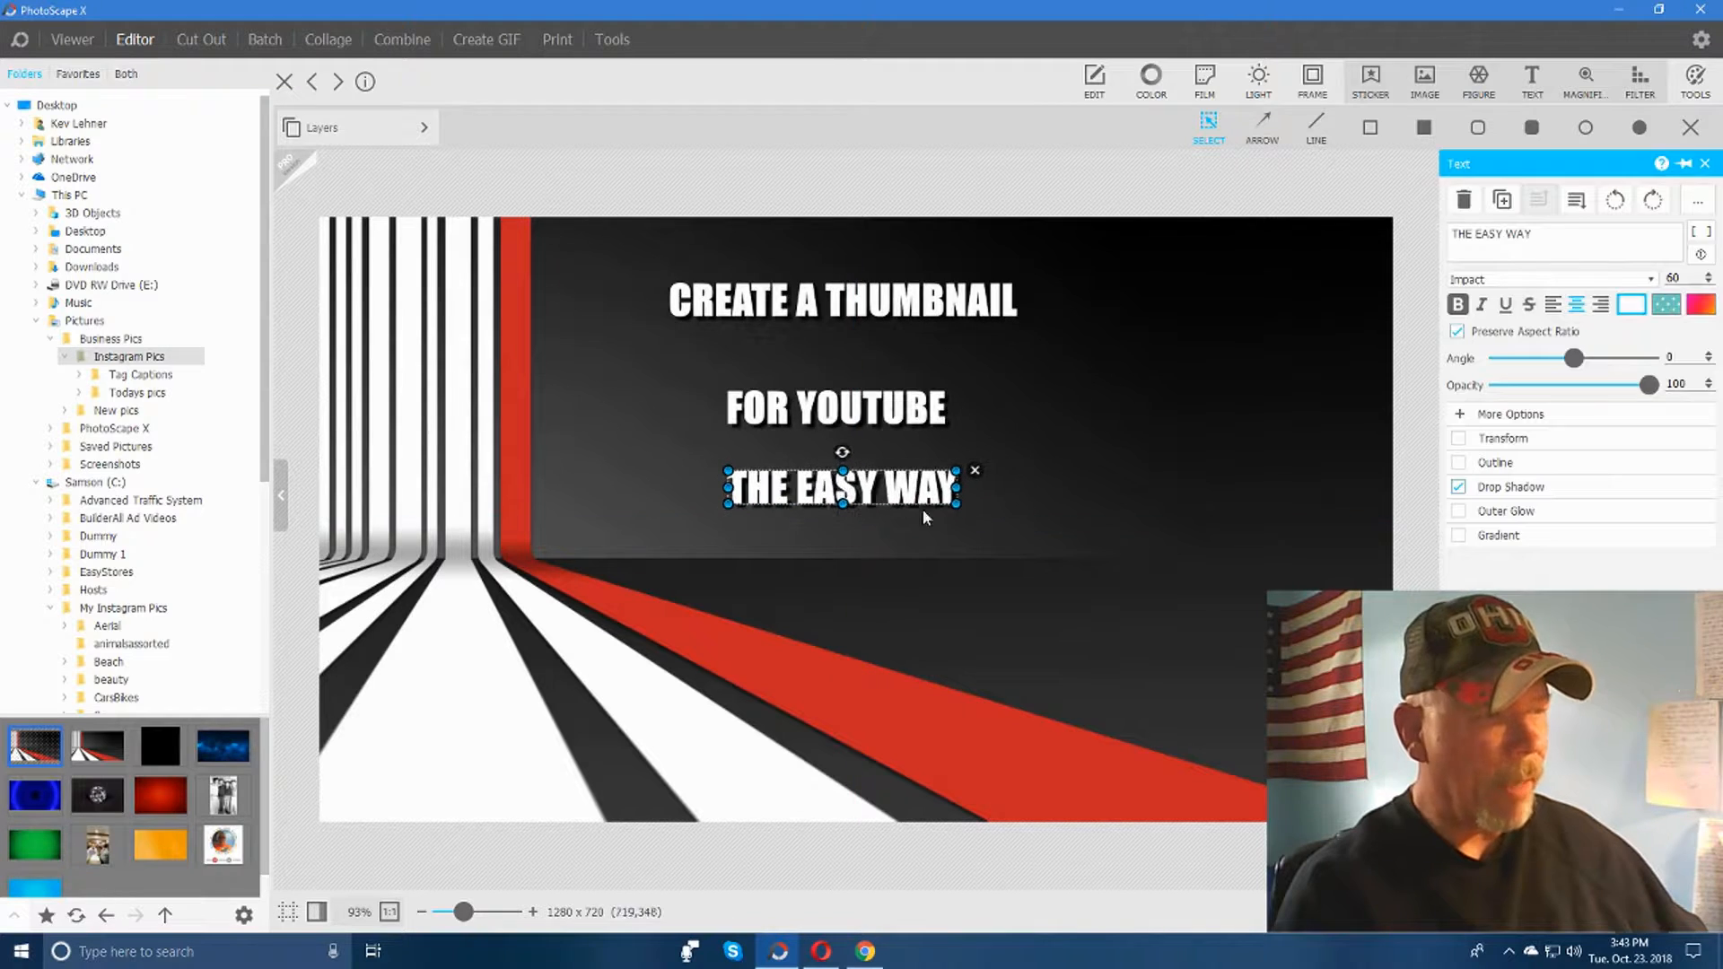
# Step: Insert a fourth text object below THE EASY WAY with font size 60 and an emptied placeholder
pyautogui.click(1532, 79)
pyautogui.moveTo(857, 521); pyautogui.dragTo(857, 607)
pyautogui.click(1680, 279)
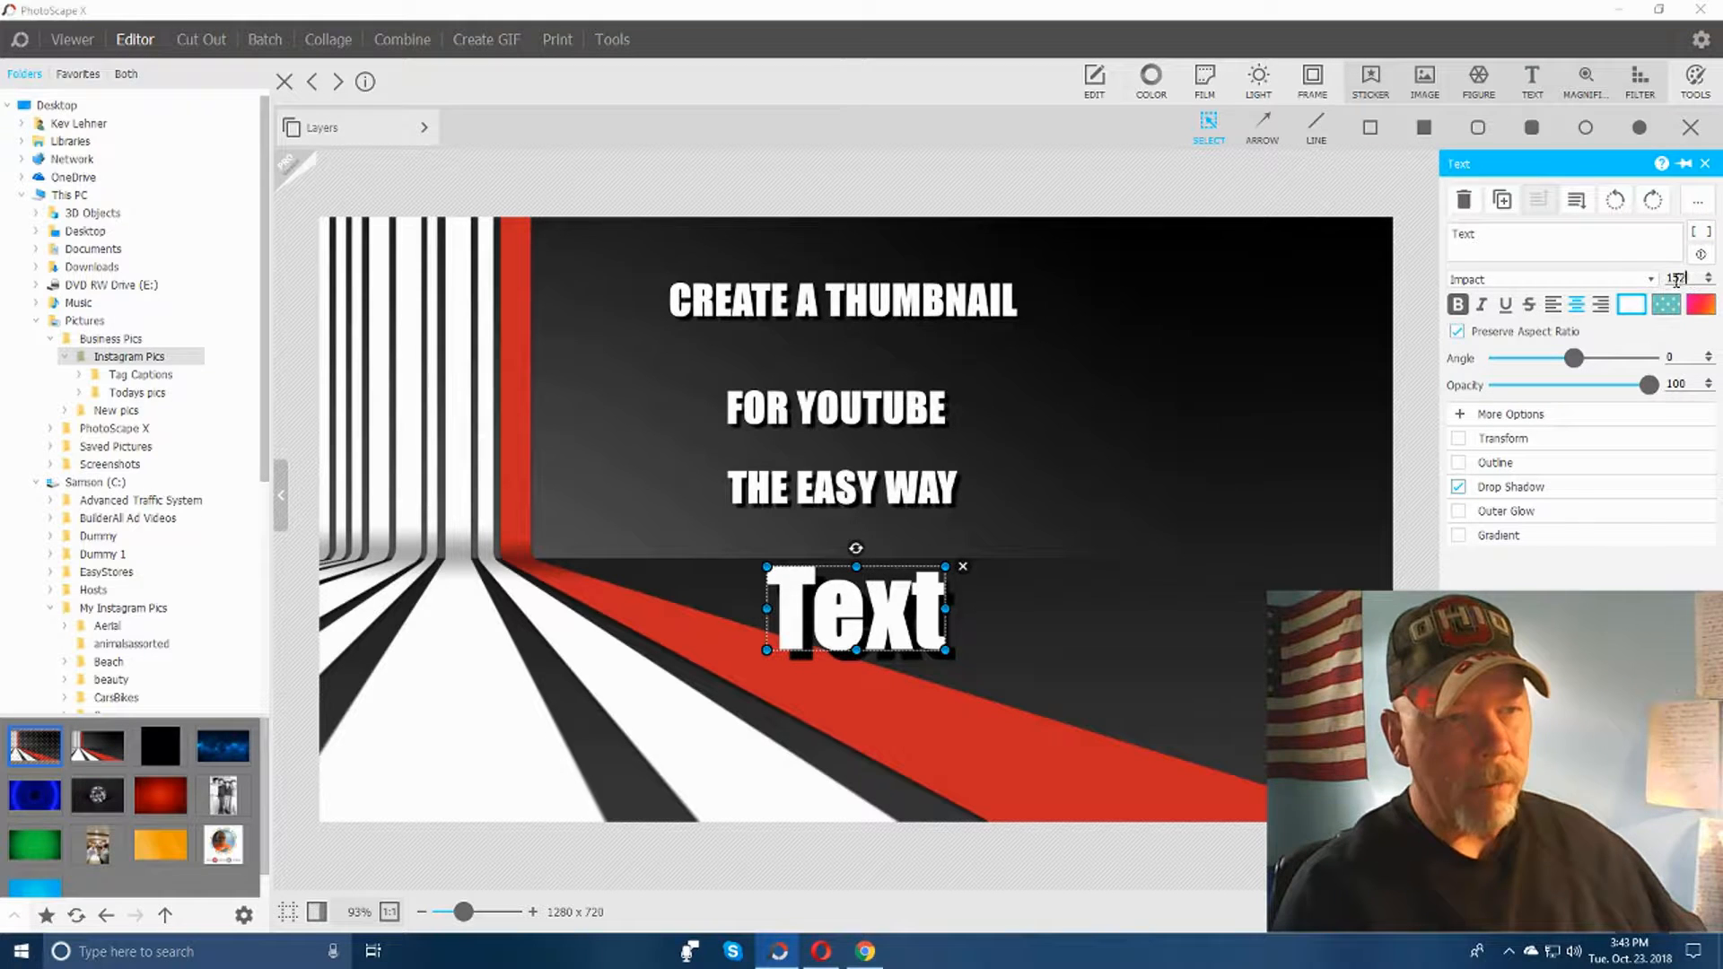
pyautogui.write('60')
pyautogui.click(1492, 234)
pyautogui.moveTo(1492, 235); pyautogui.dragTo(1412, 242)
pyautogui.press('BackSpace')
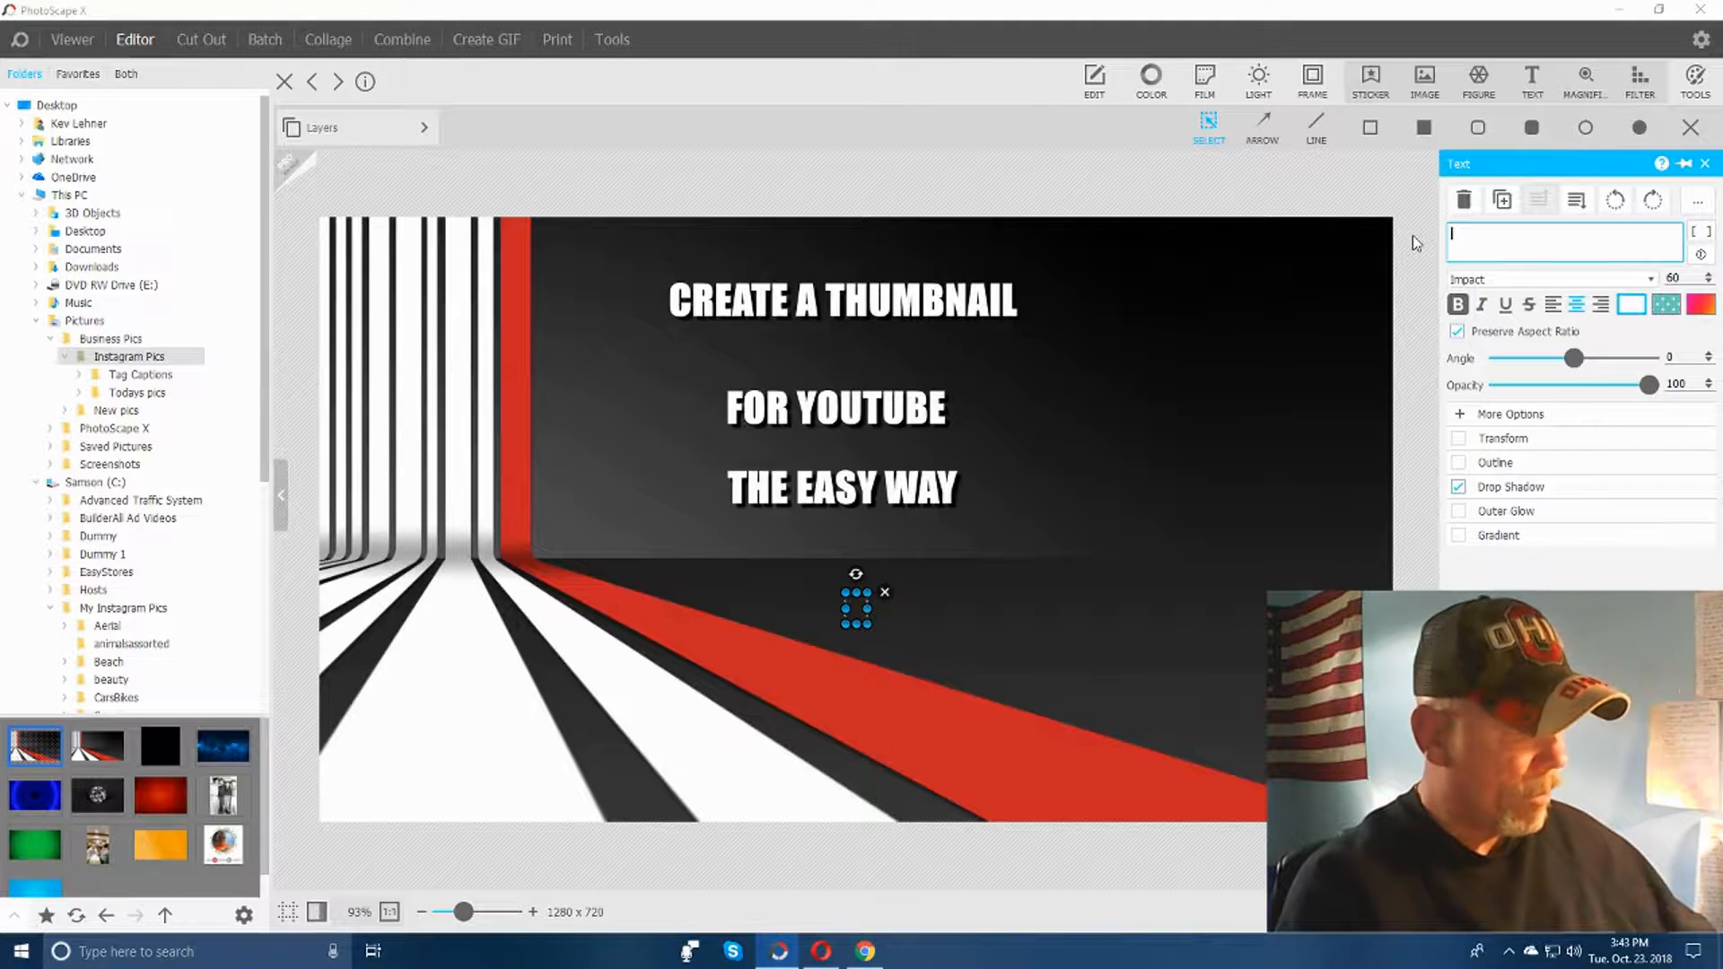
# Step: Enter STEP BY STEP as the fourth text and deselect it
pyautogui.write('STEPO BY')
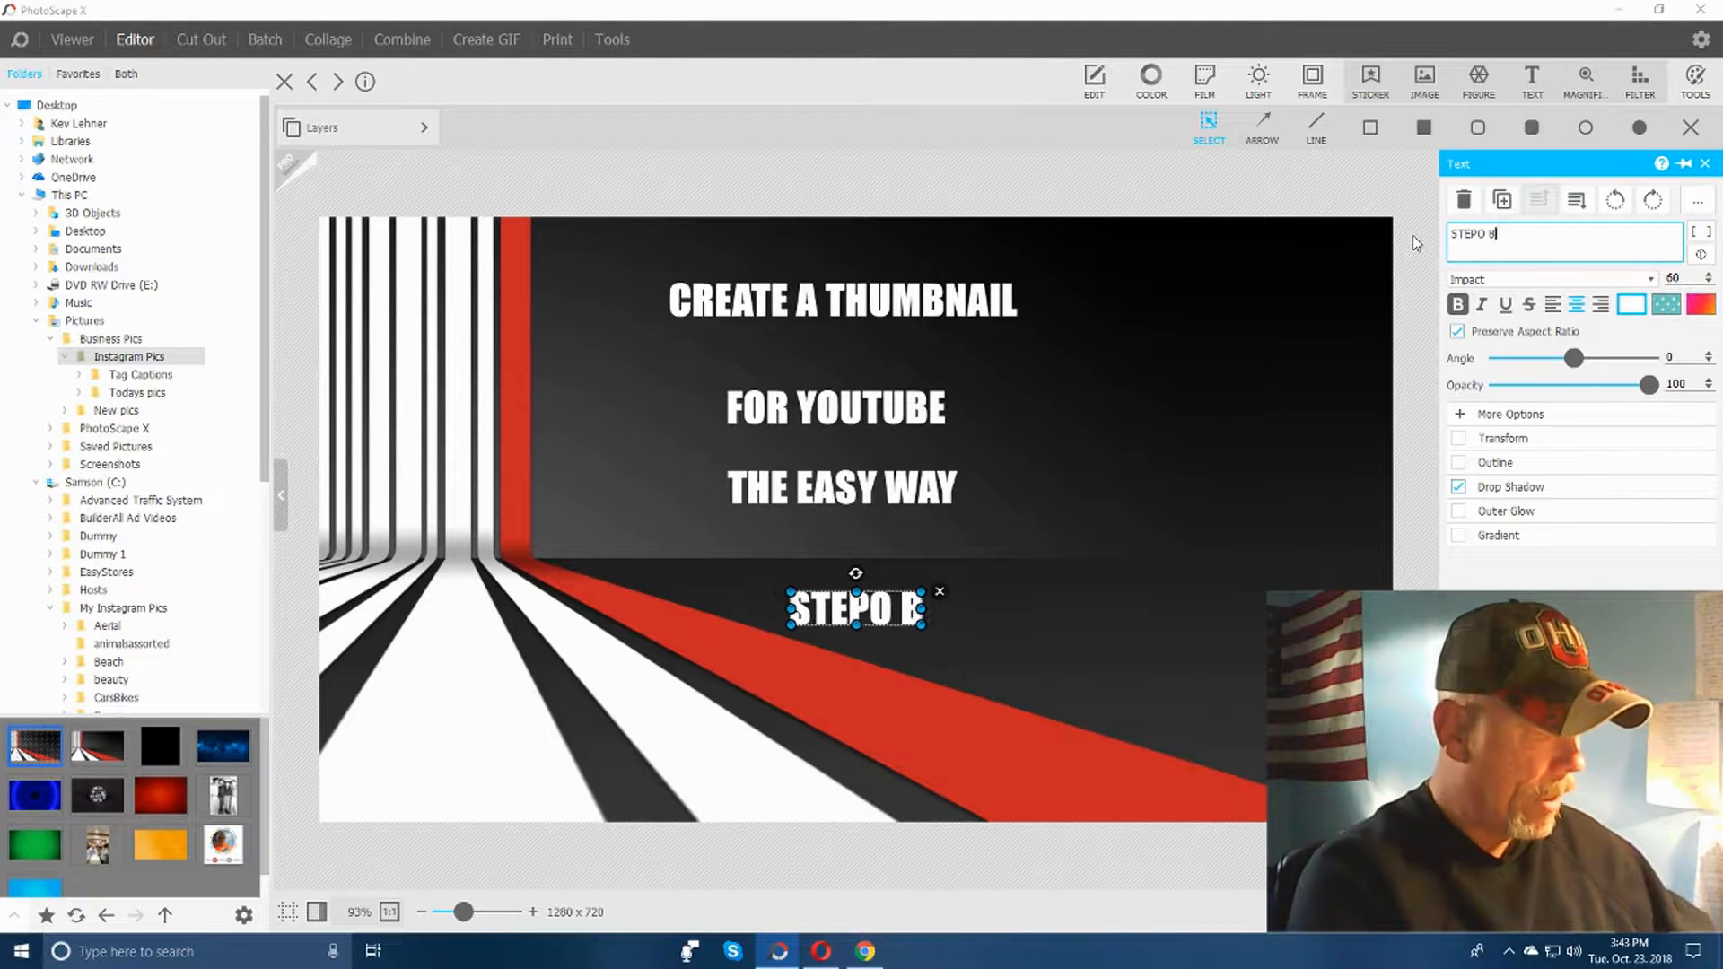
pyautogui.press('BackSpace')
pyautogui.press('BackSpace')
pyautogui.press('BackSpace')
pyautogui.press('BackSpace')
pyautogui.press('BackSpace')
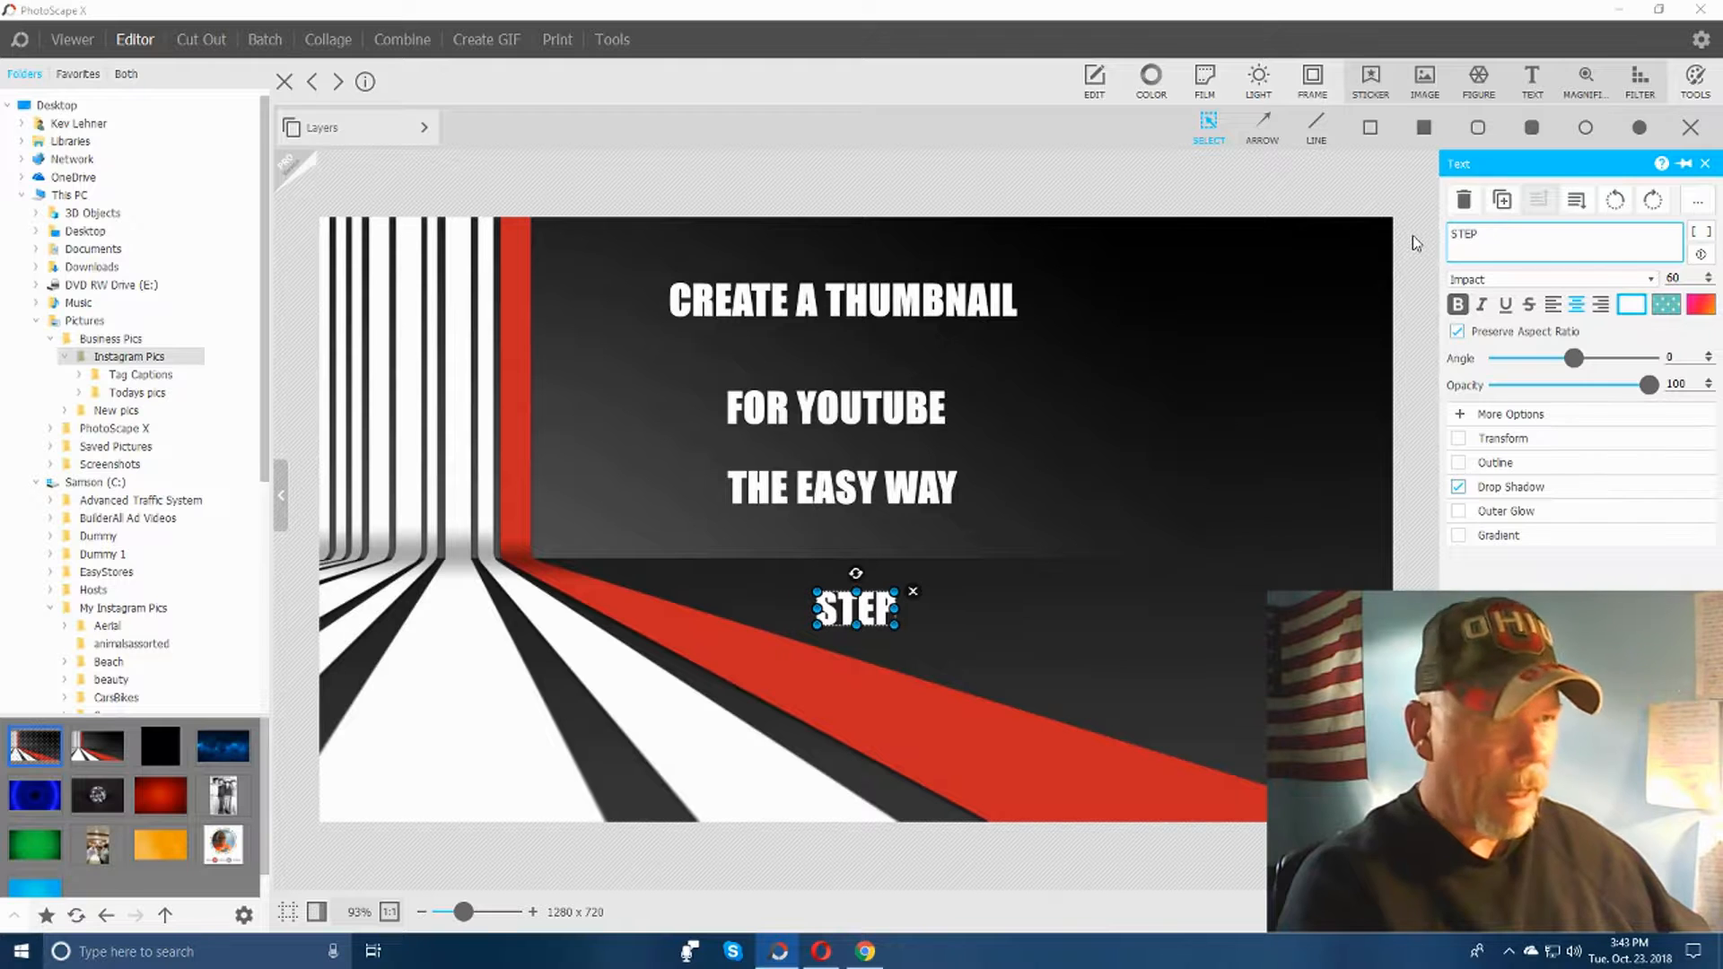
pyautogui.write('BY STW')
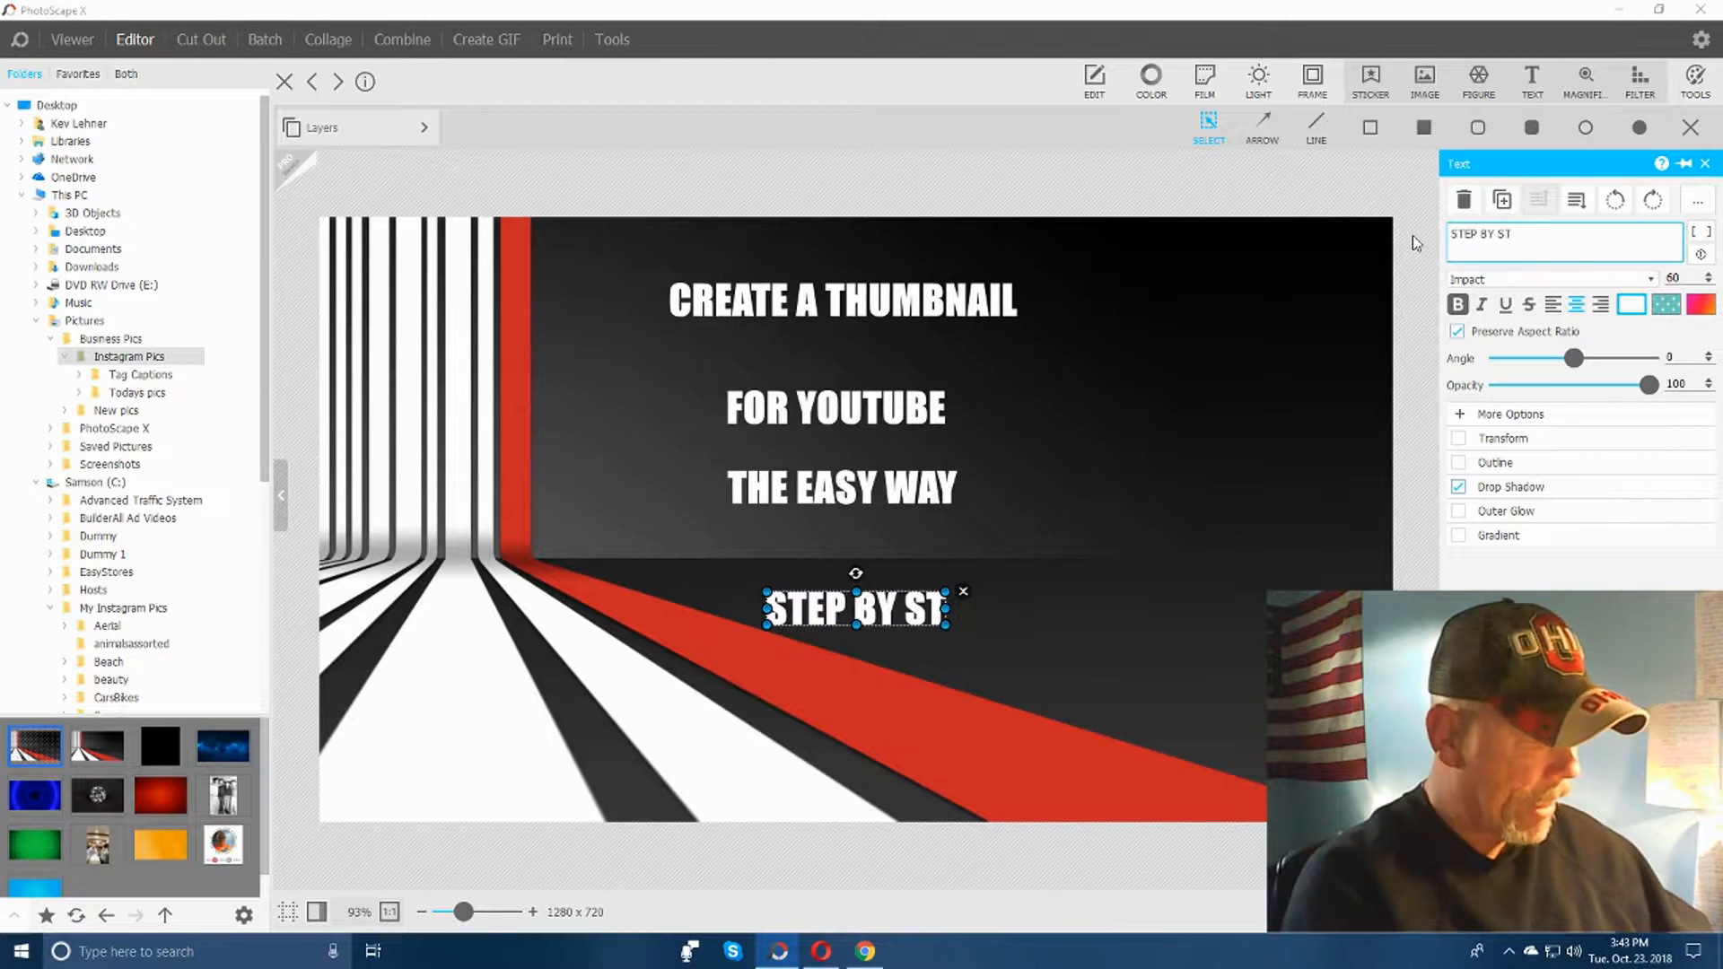
pyautogui.press('BackSpace')
pyautogui.write('EP')
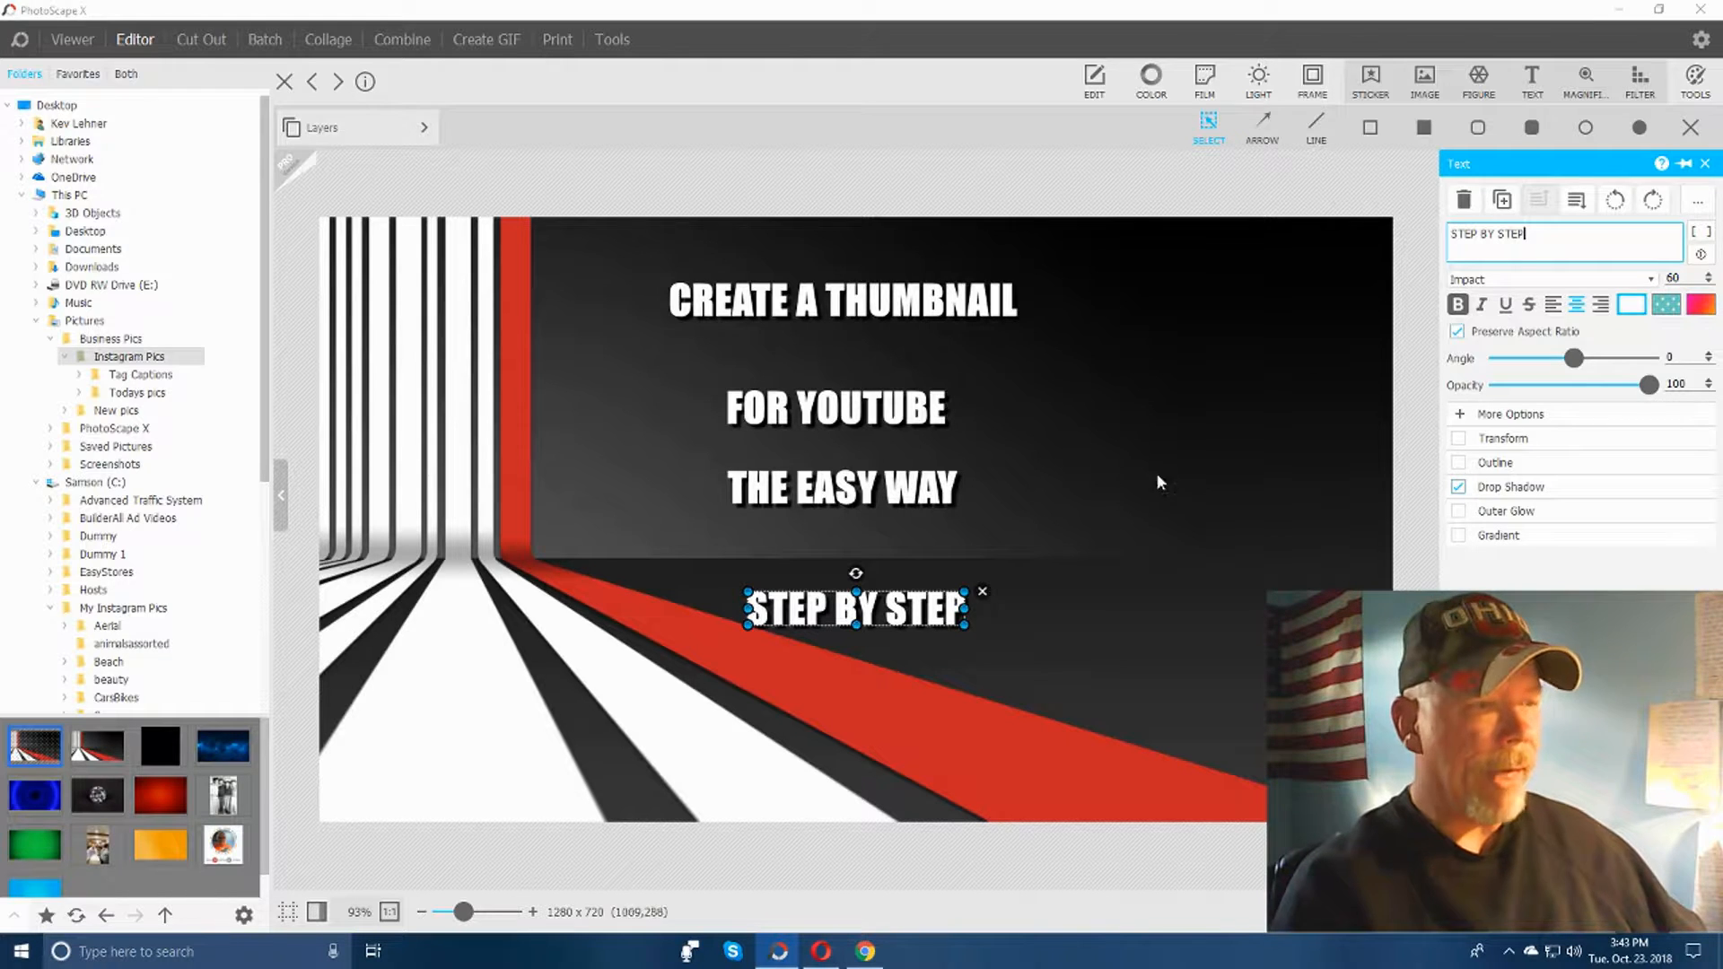
pyautogui.click(1144, 504)
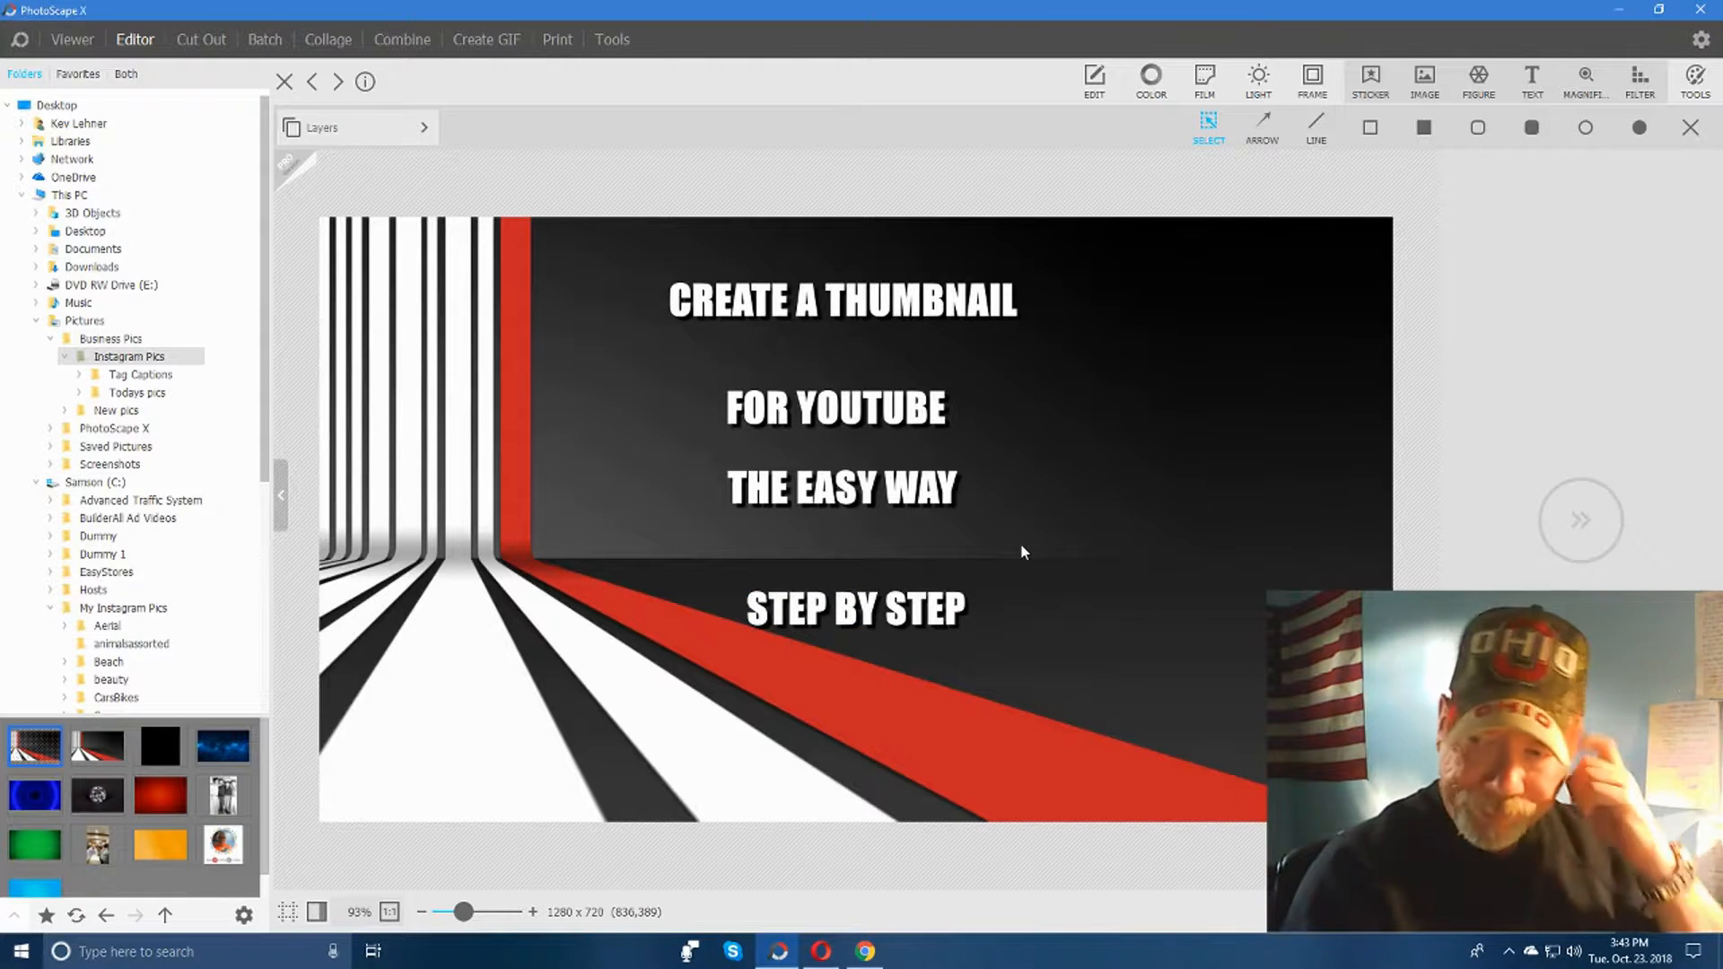
# Step: Color CREATE A THUMBNAIL green and enlarge it to size 174 so it spans the upper part of the image
pyautogui.click(849, 300)
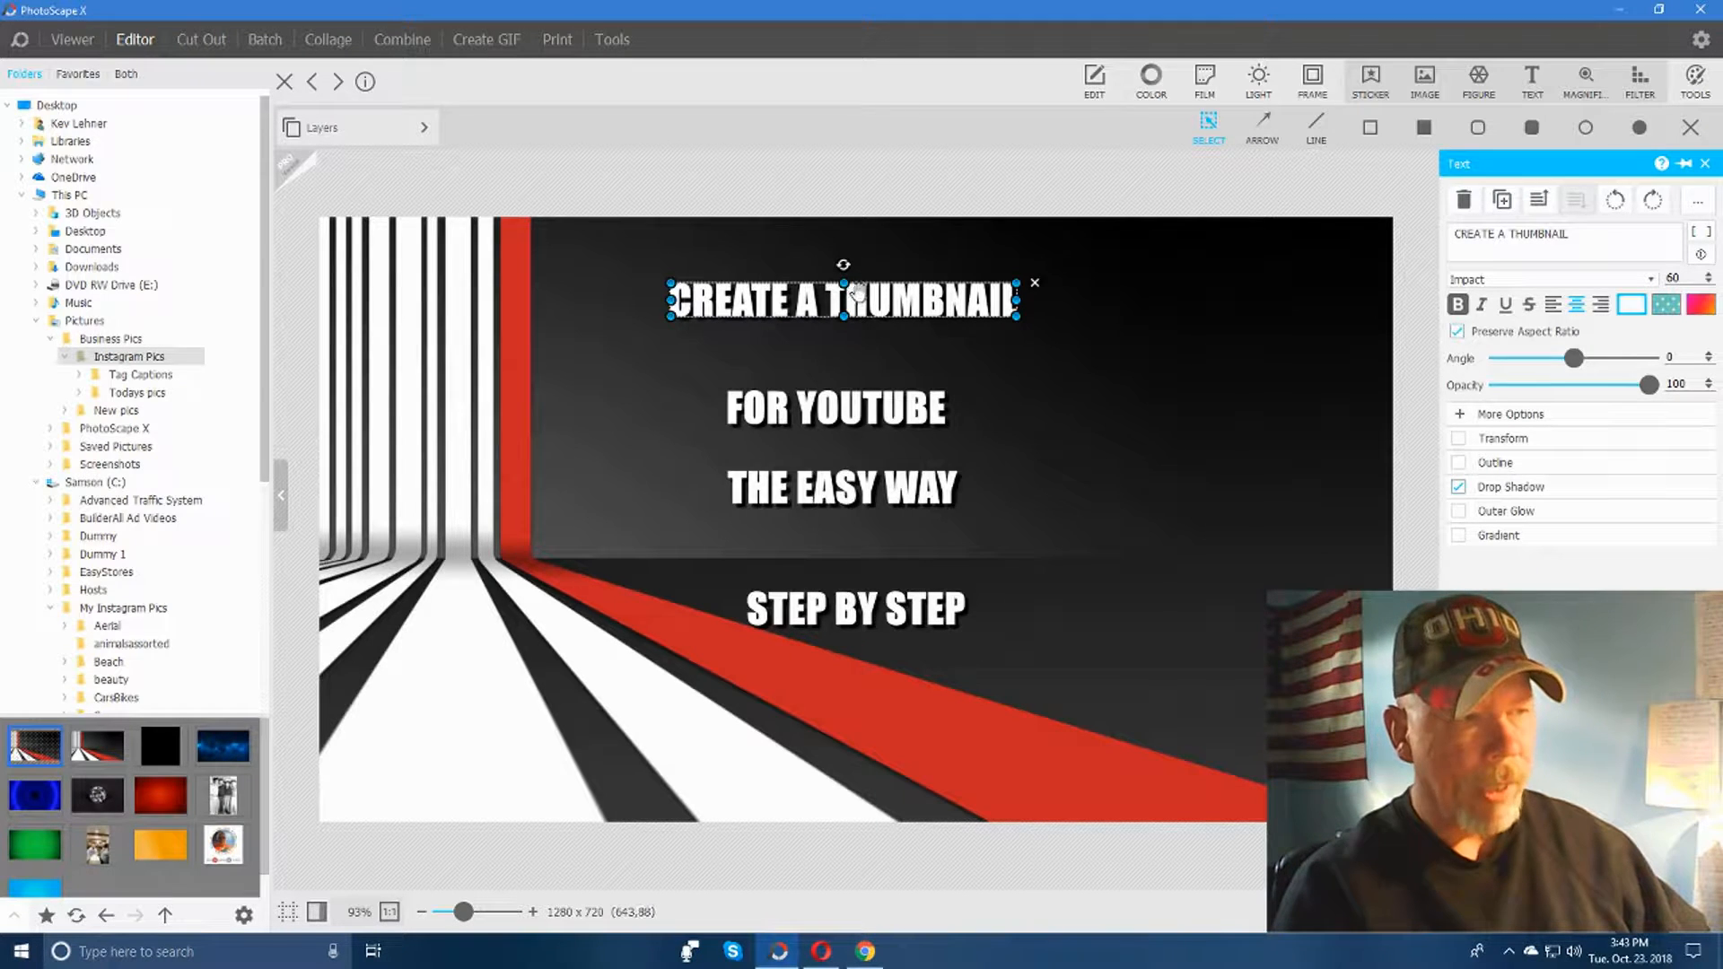
pyautogui.click(1632, 305)
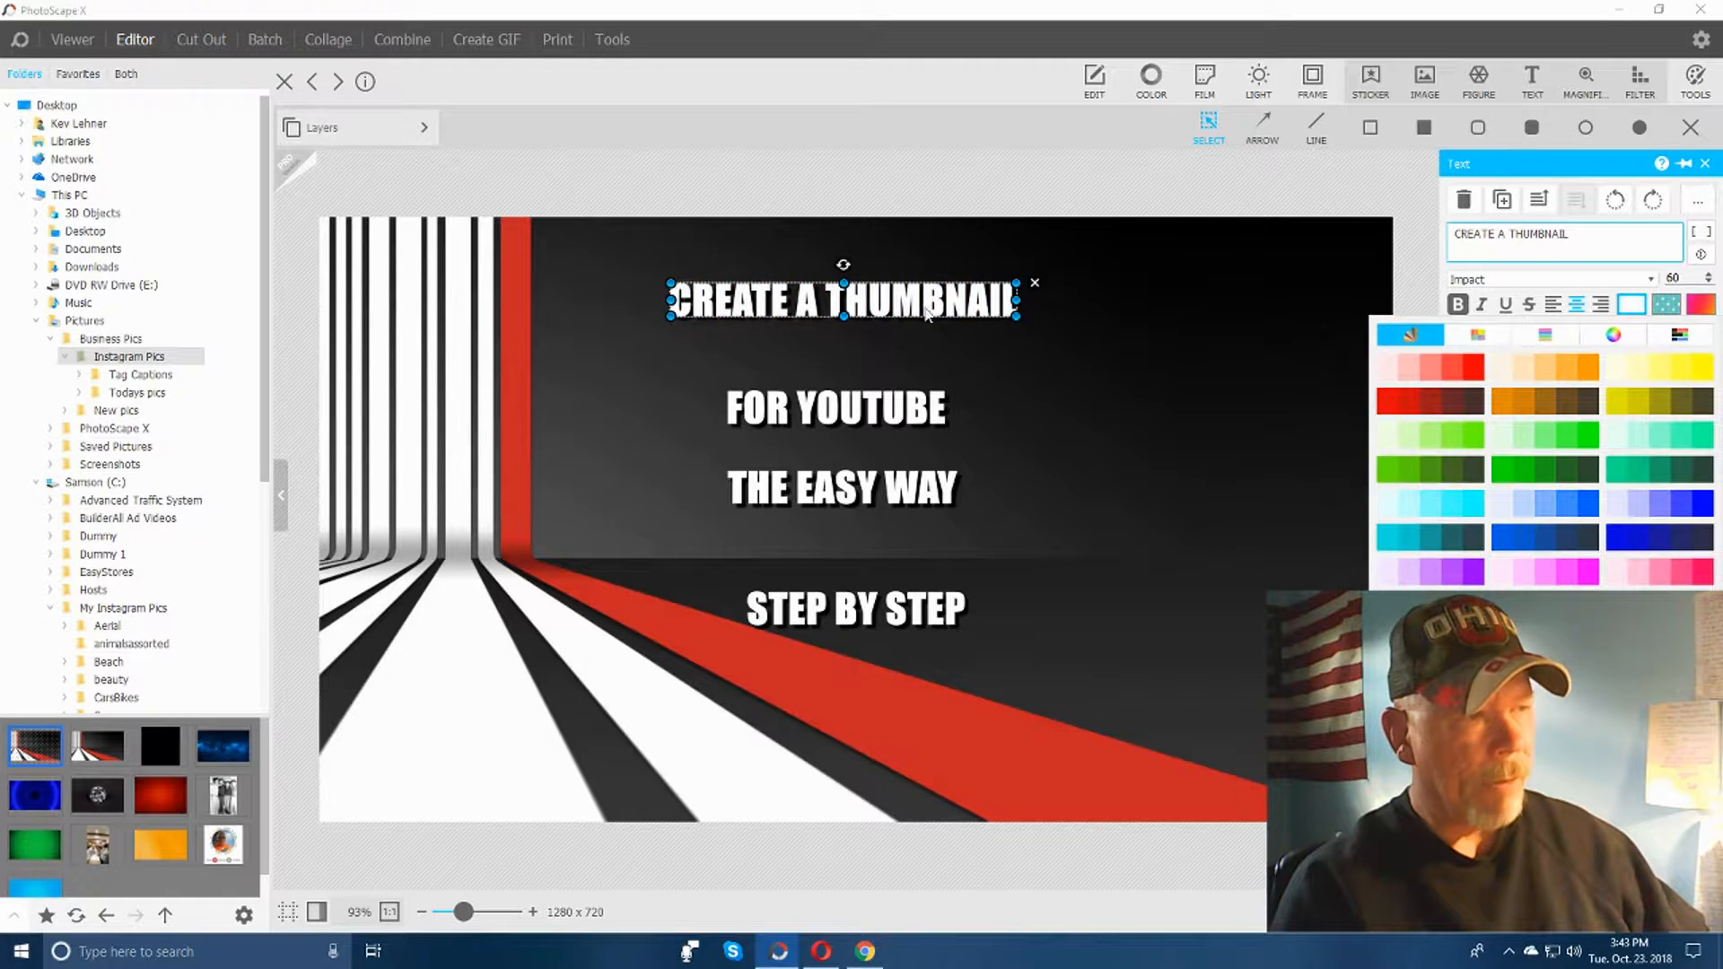
pyautogui.click(1564, 437)
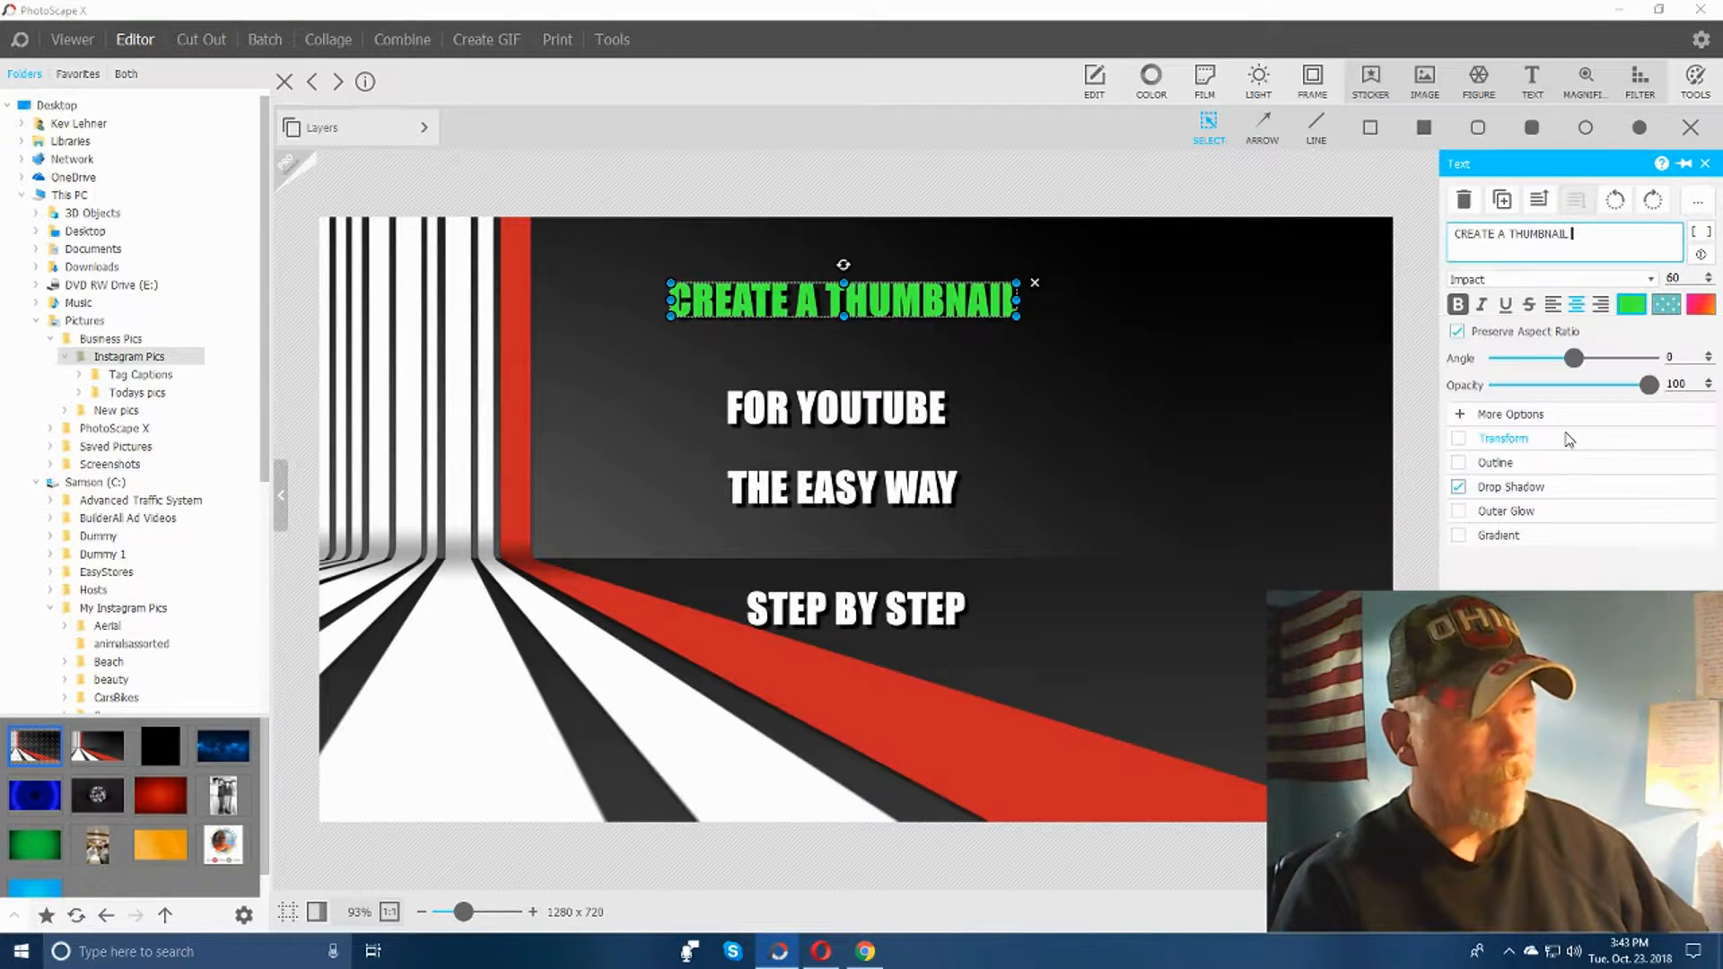
pyautogui.moveTo(844, 315); pyautogui.dragTo(892, 326)
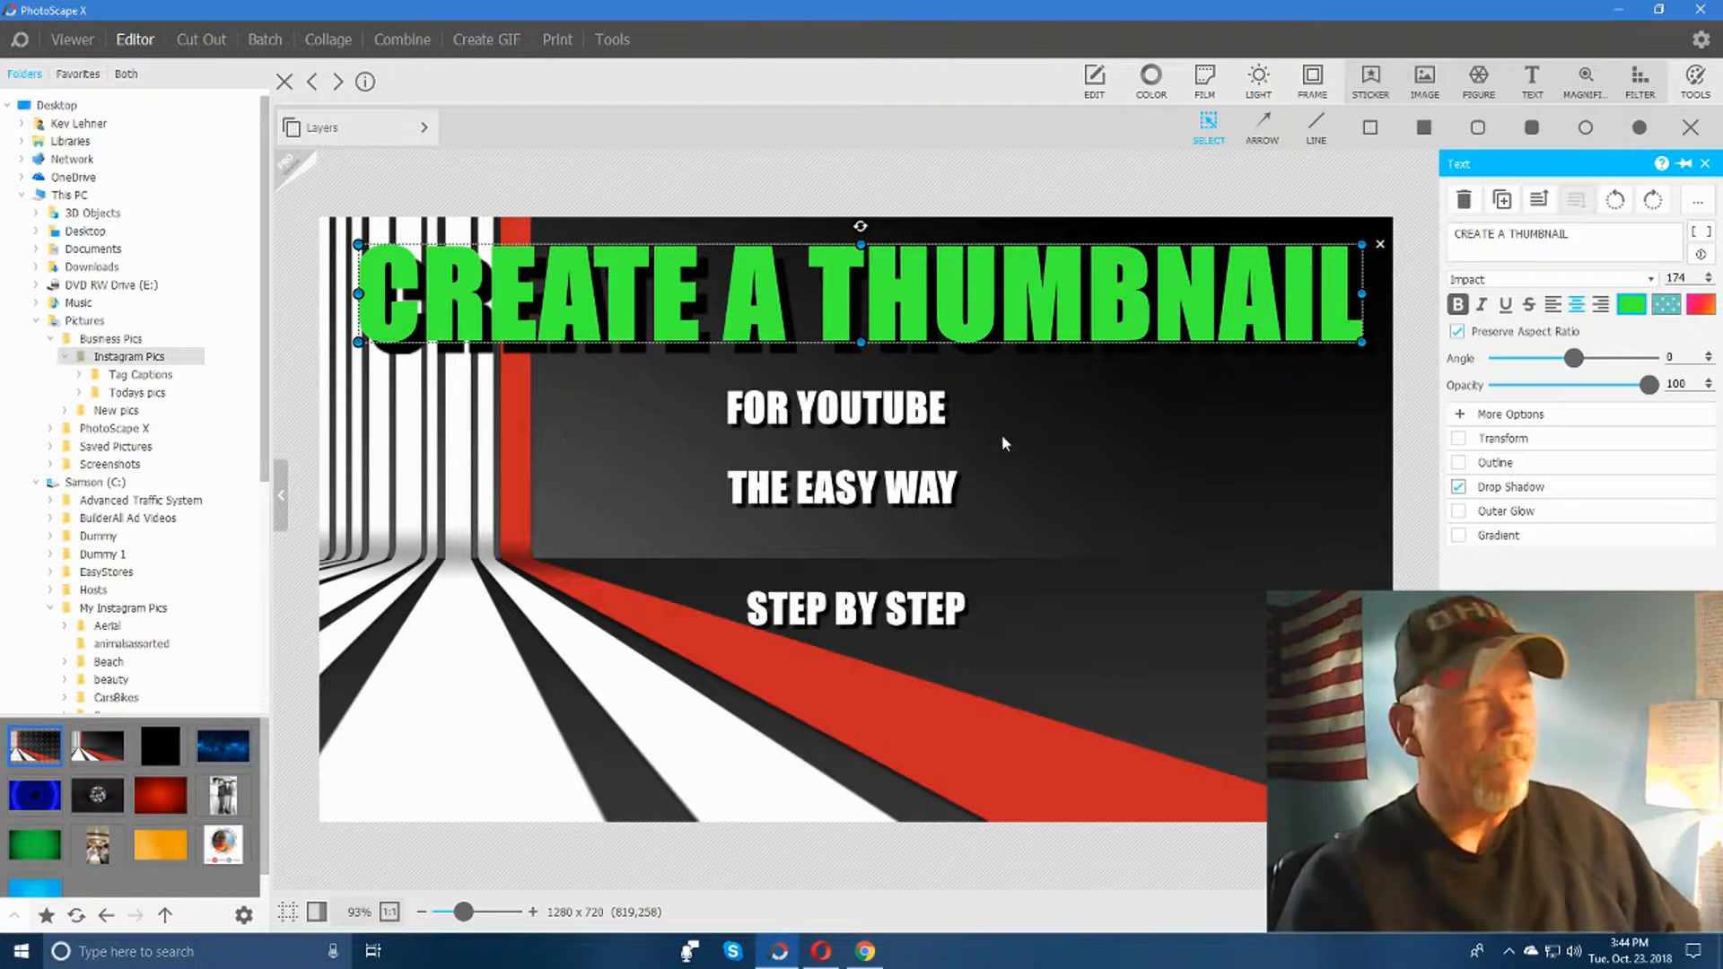
pyautogui.click(1088, 454)
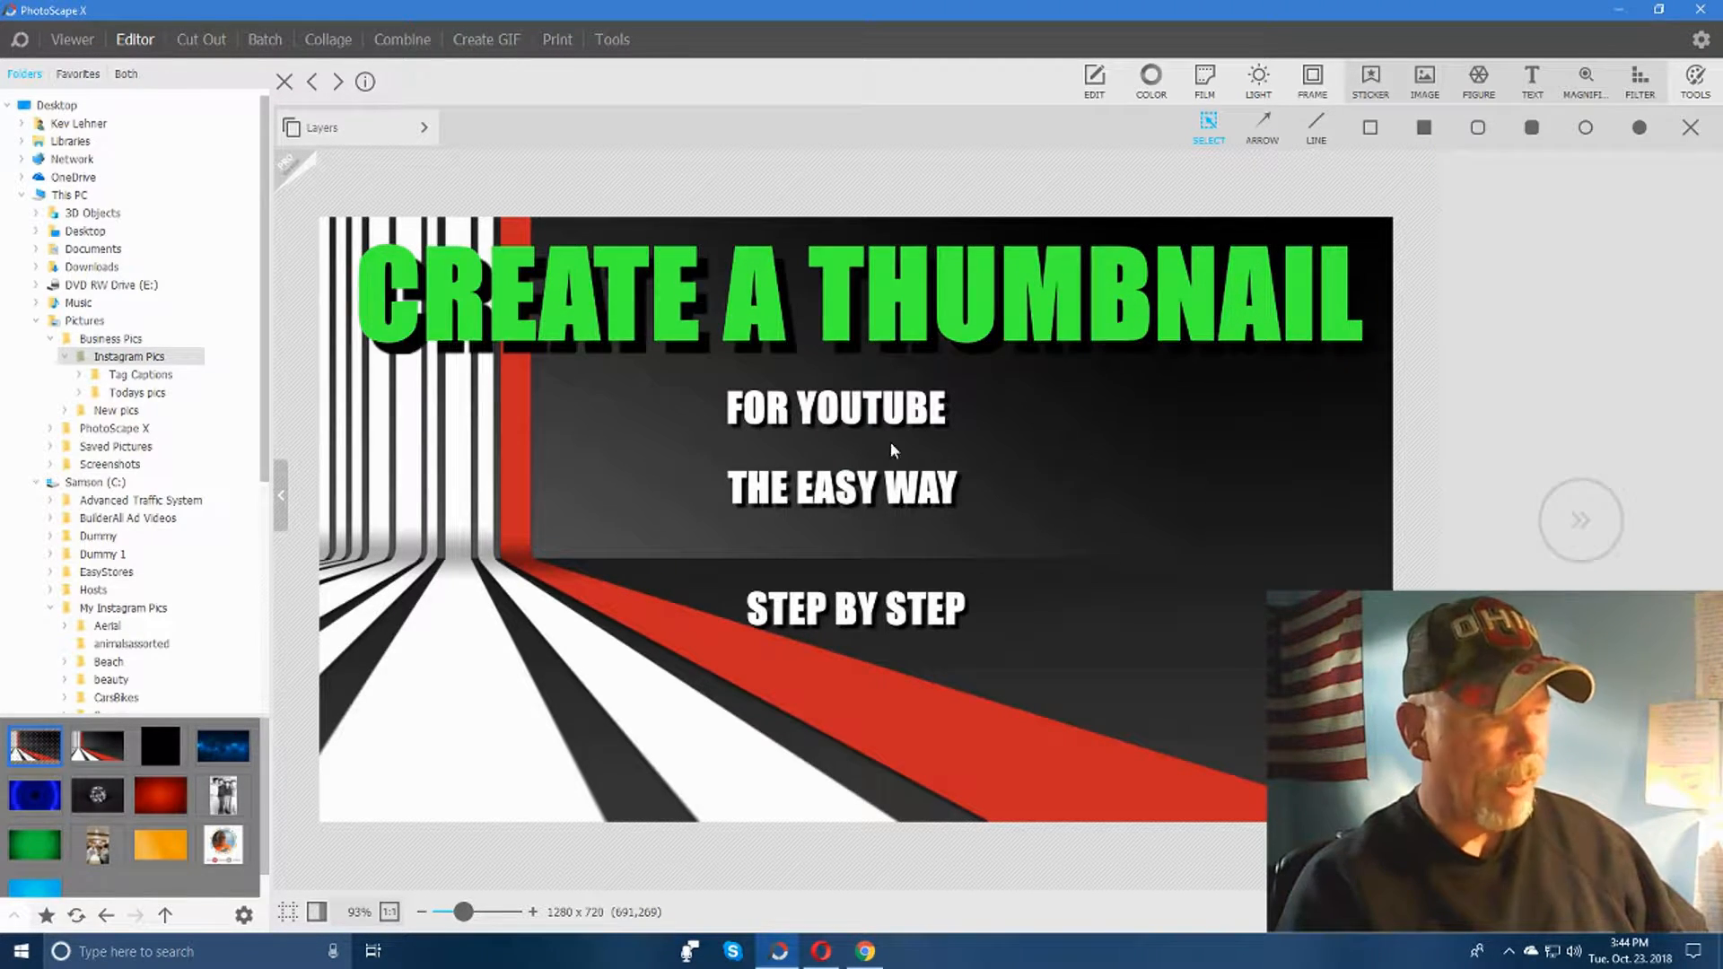
# Step: Shift FOR YOUTUBE slightly down and color it orange
pyautogui.click(856, 409)
pyautogui.moveTo(859, 412); pyautogui.dragTo(865, 419)
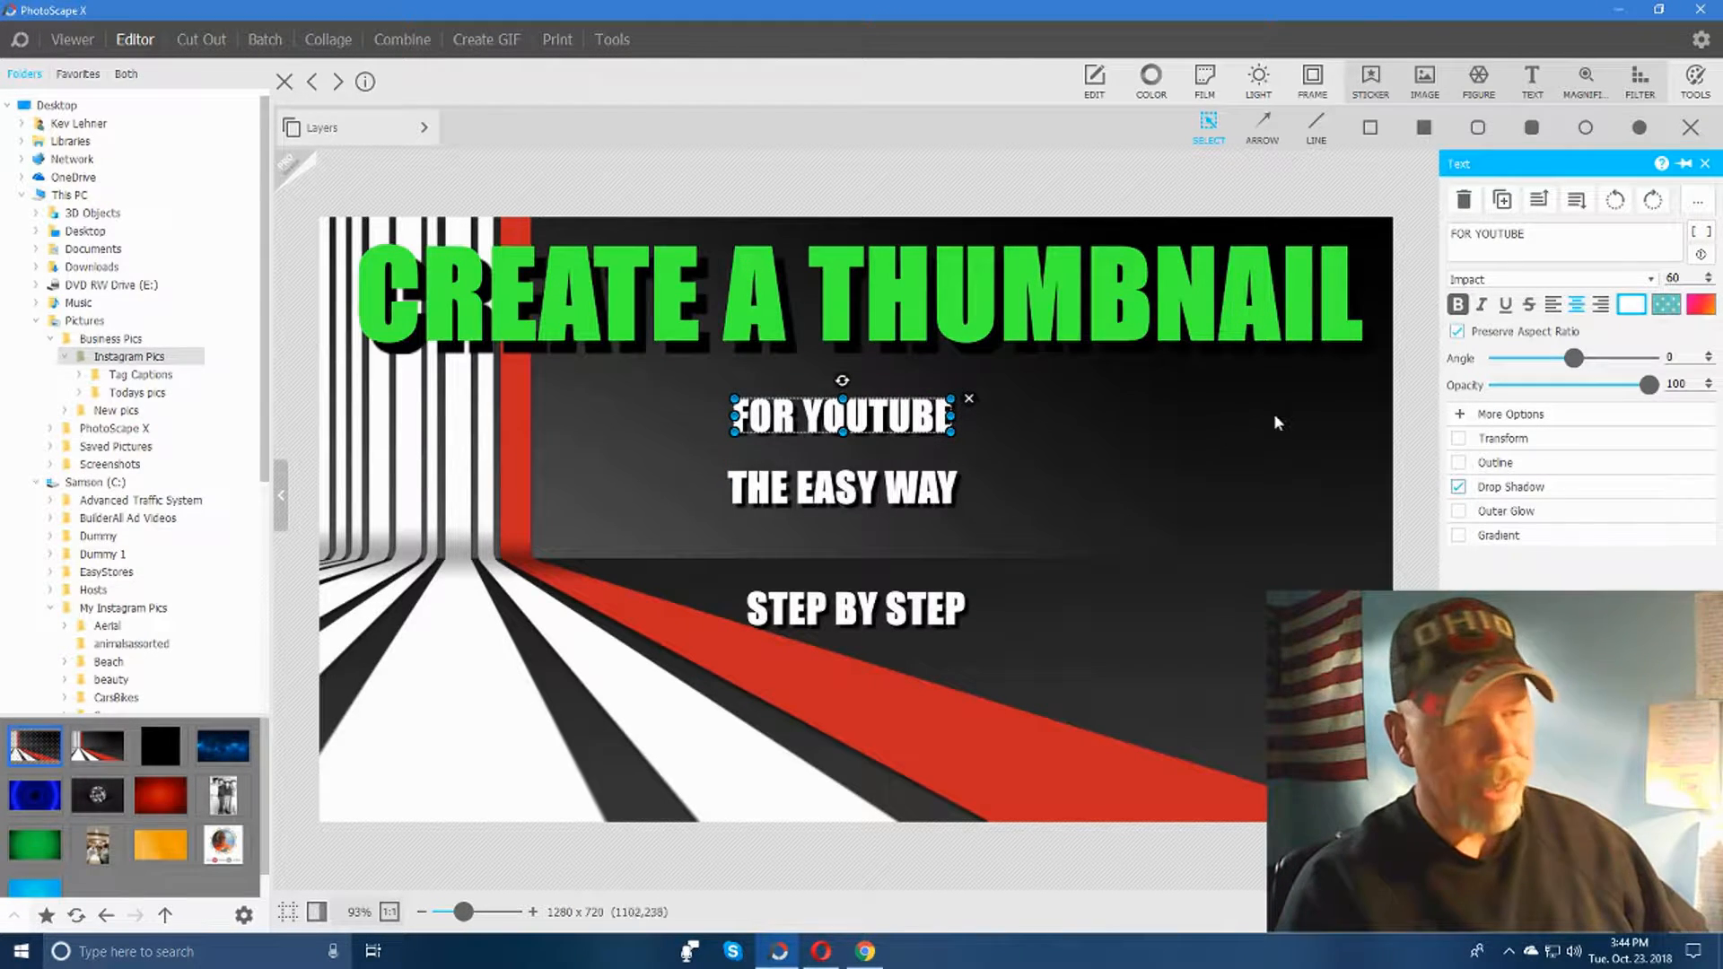
pyautogui.click(1634, 308)
pyautogui.click(1575, 367)
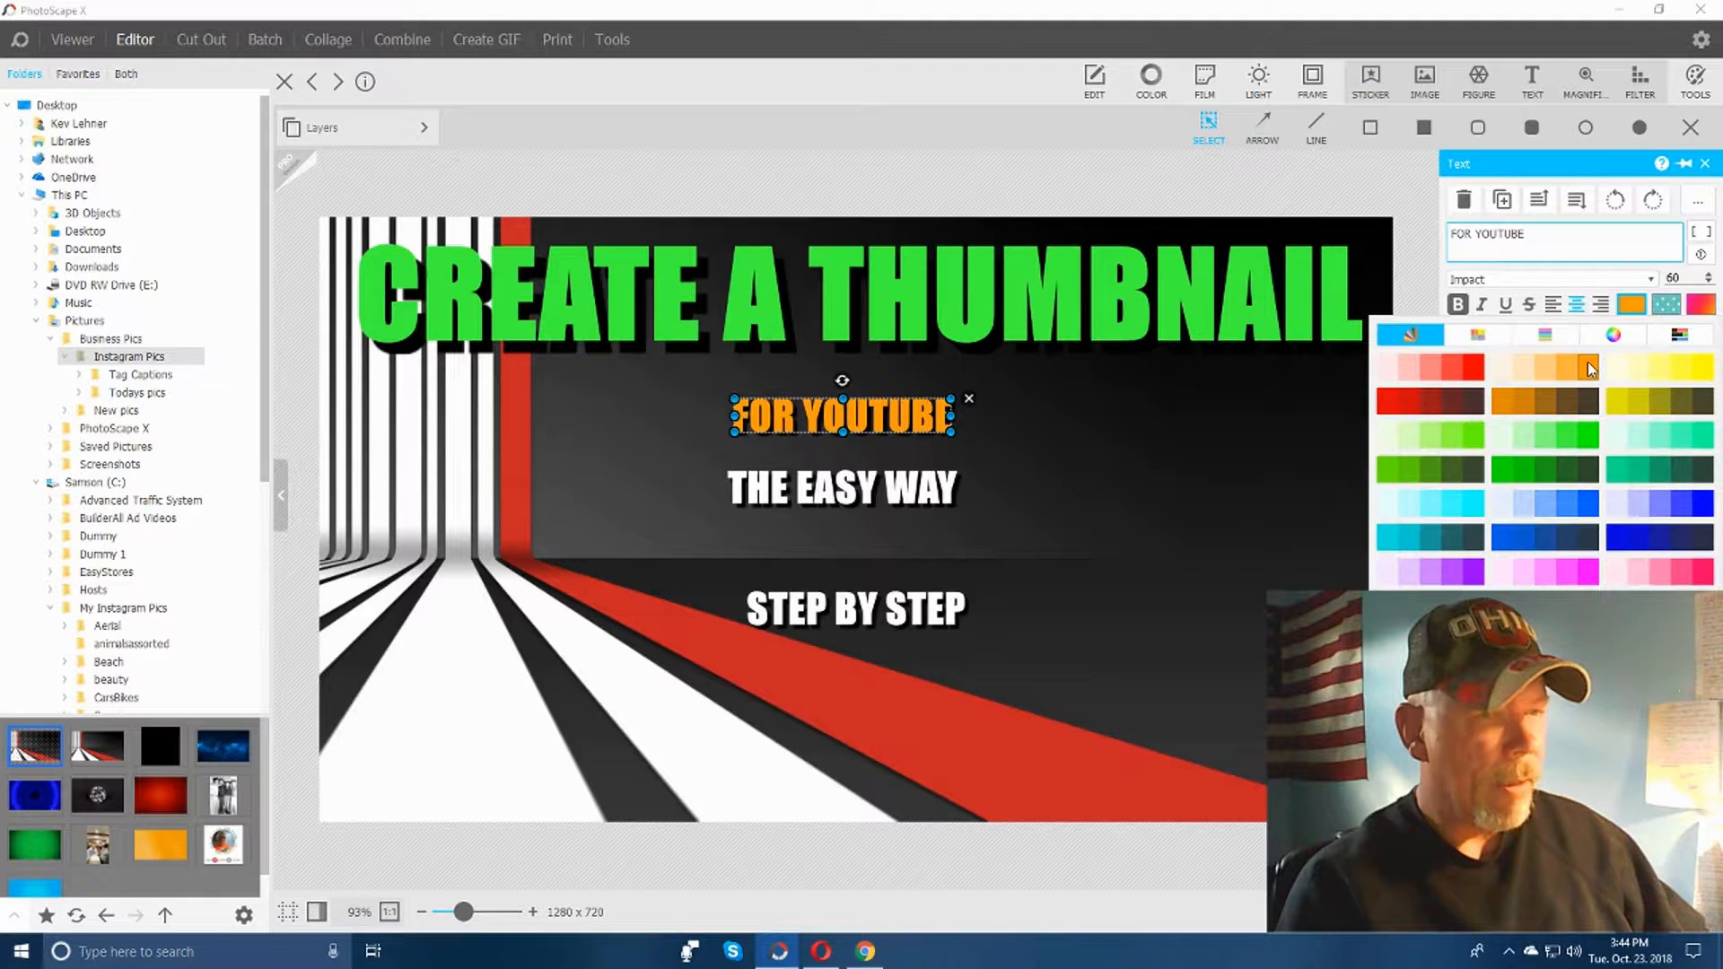
pyautogui.click(1587, 367)
# Step: Move THE EASY WAY and STEP BY STEP down over the red stripe to make room under FOR YOUTUBE
pyautogui.moveTo(886, 493); pyautogui.dragTo(876, 562)
pyautogui.moveTo(874, 621); pyautogui.dragTo(850, 734)
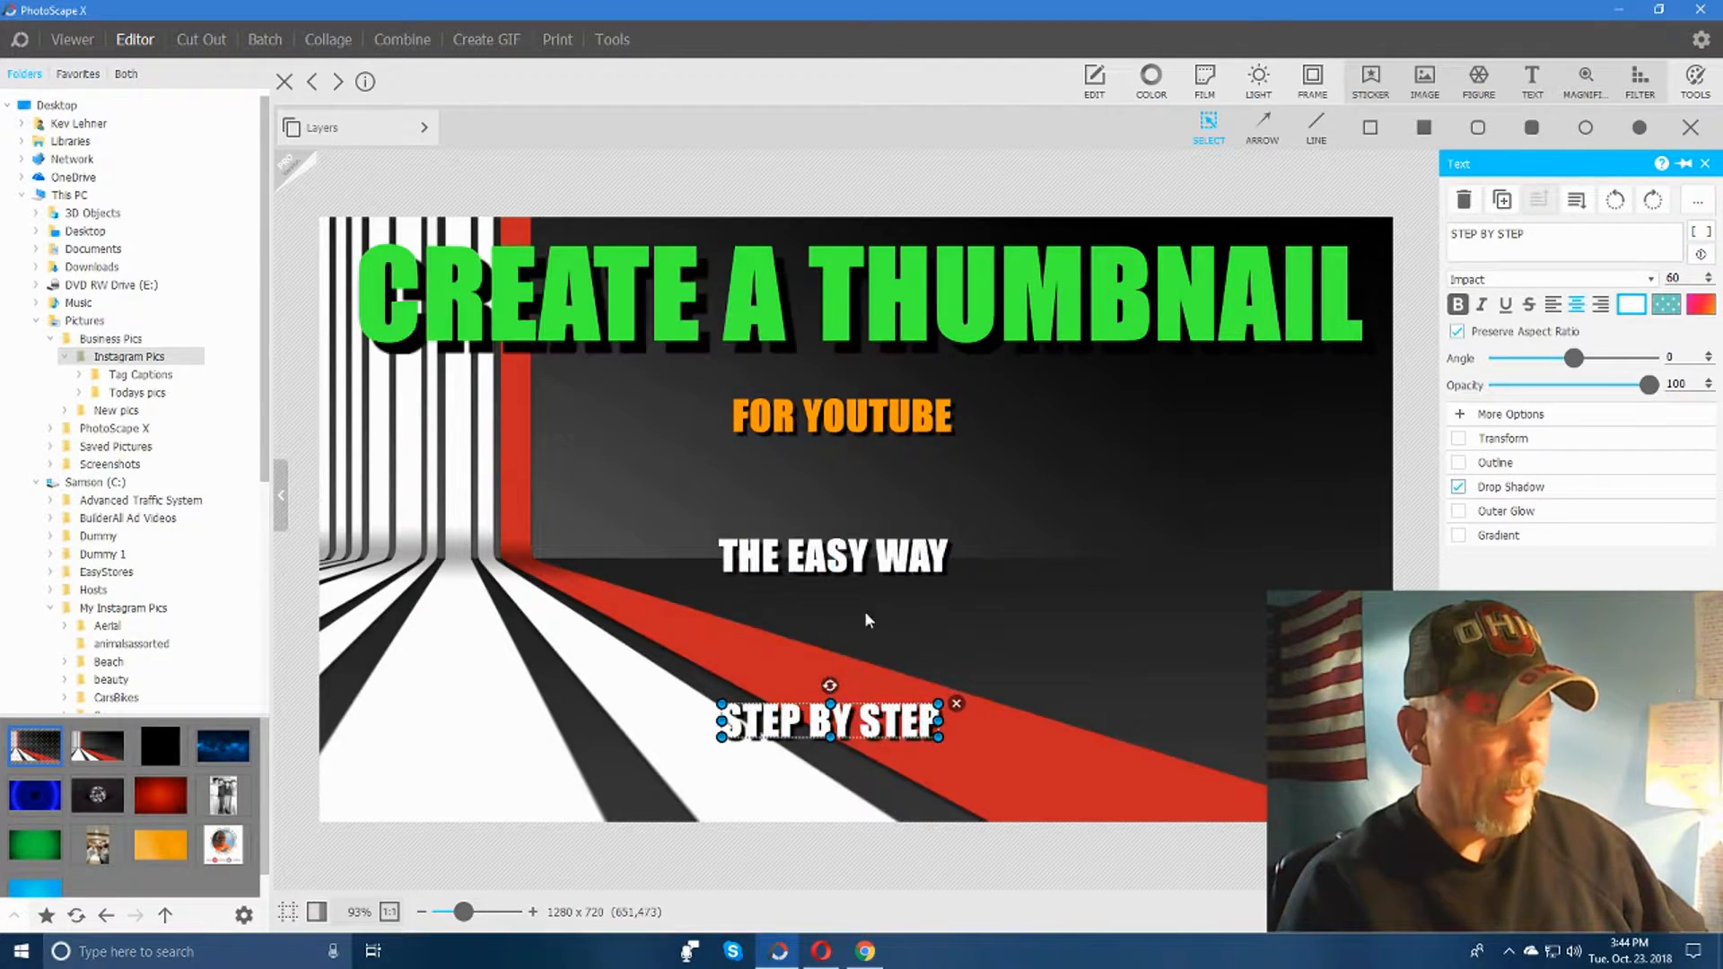
pyautogui.moveTo(853, 556); pyautogui.dragTo(851, 628)
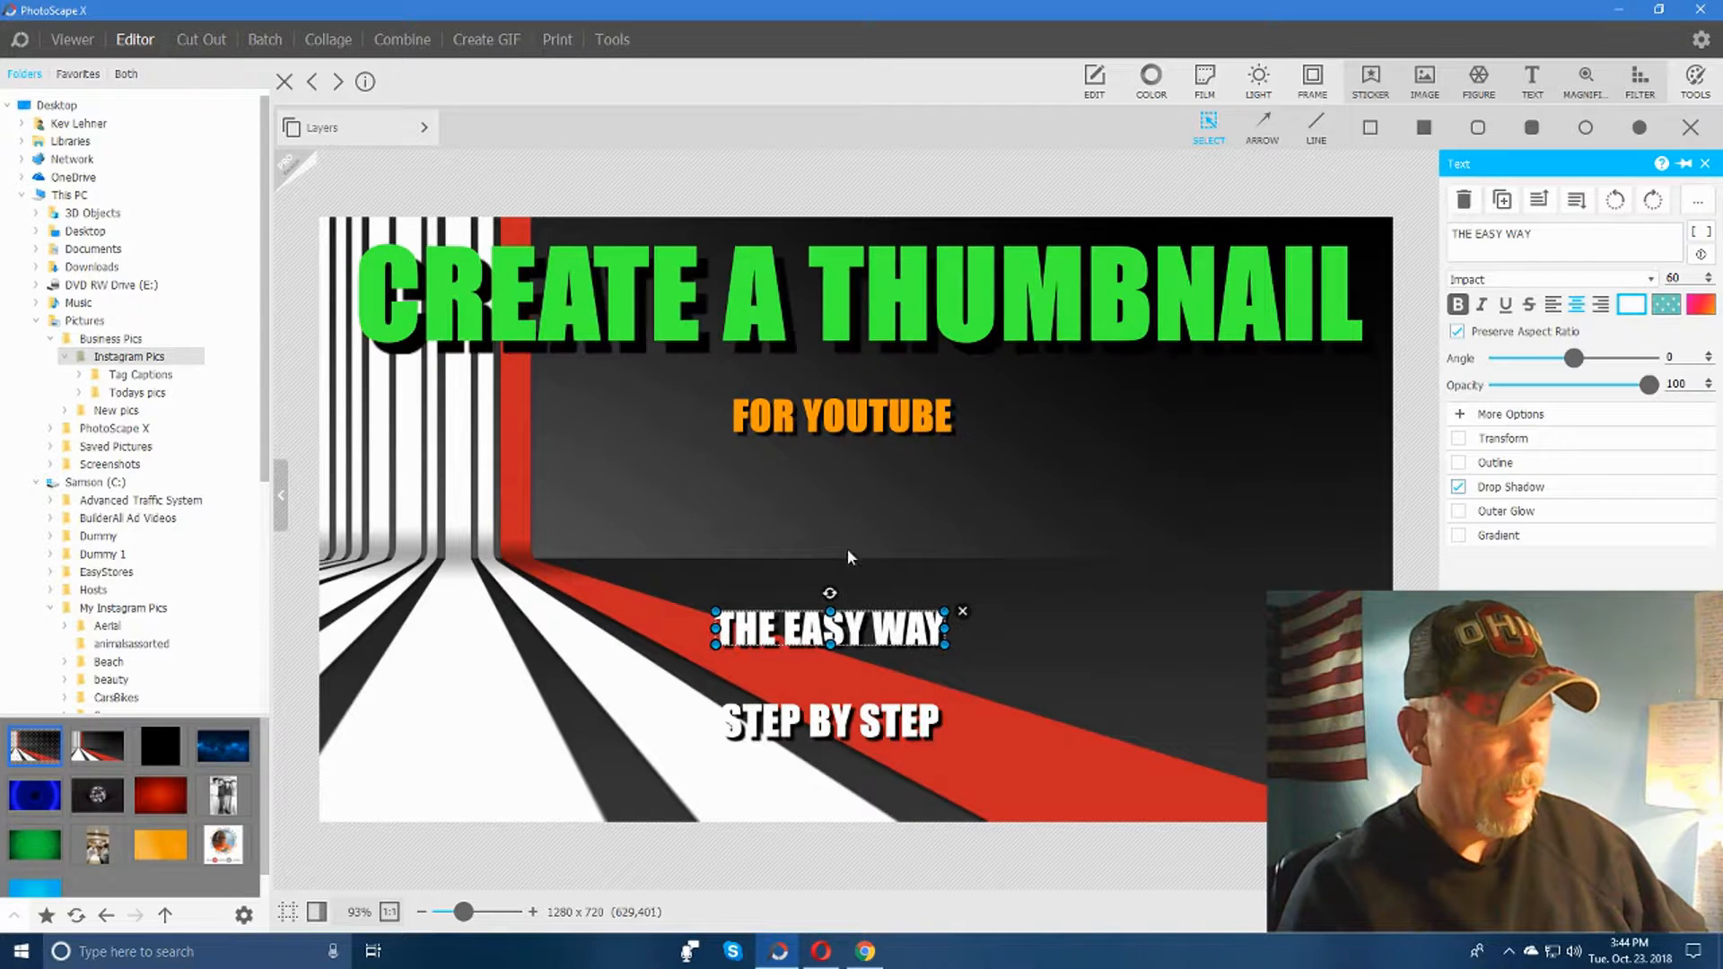
# Step: Enlarge FOR YOUTUBE to size 188 and position it just beneath the green title line
pyautogui.click(839, 419)
pyautogui.moveTo(842, 435); pyautogui.dragTo(920, 453)
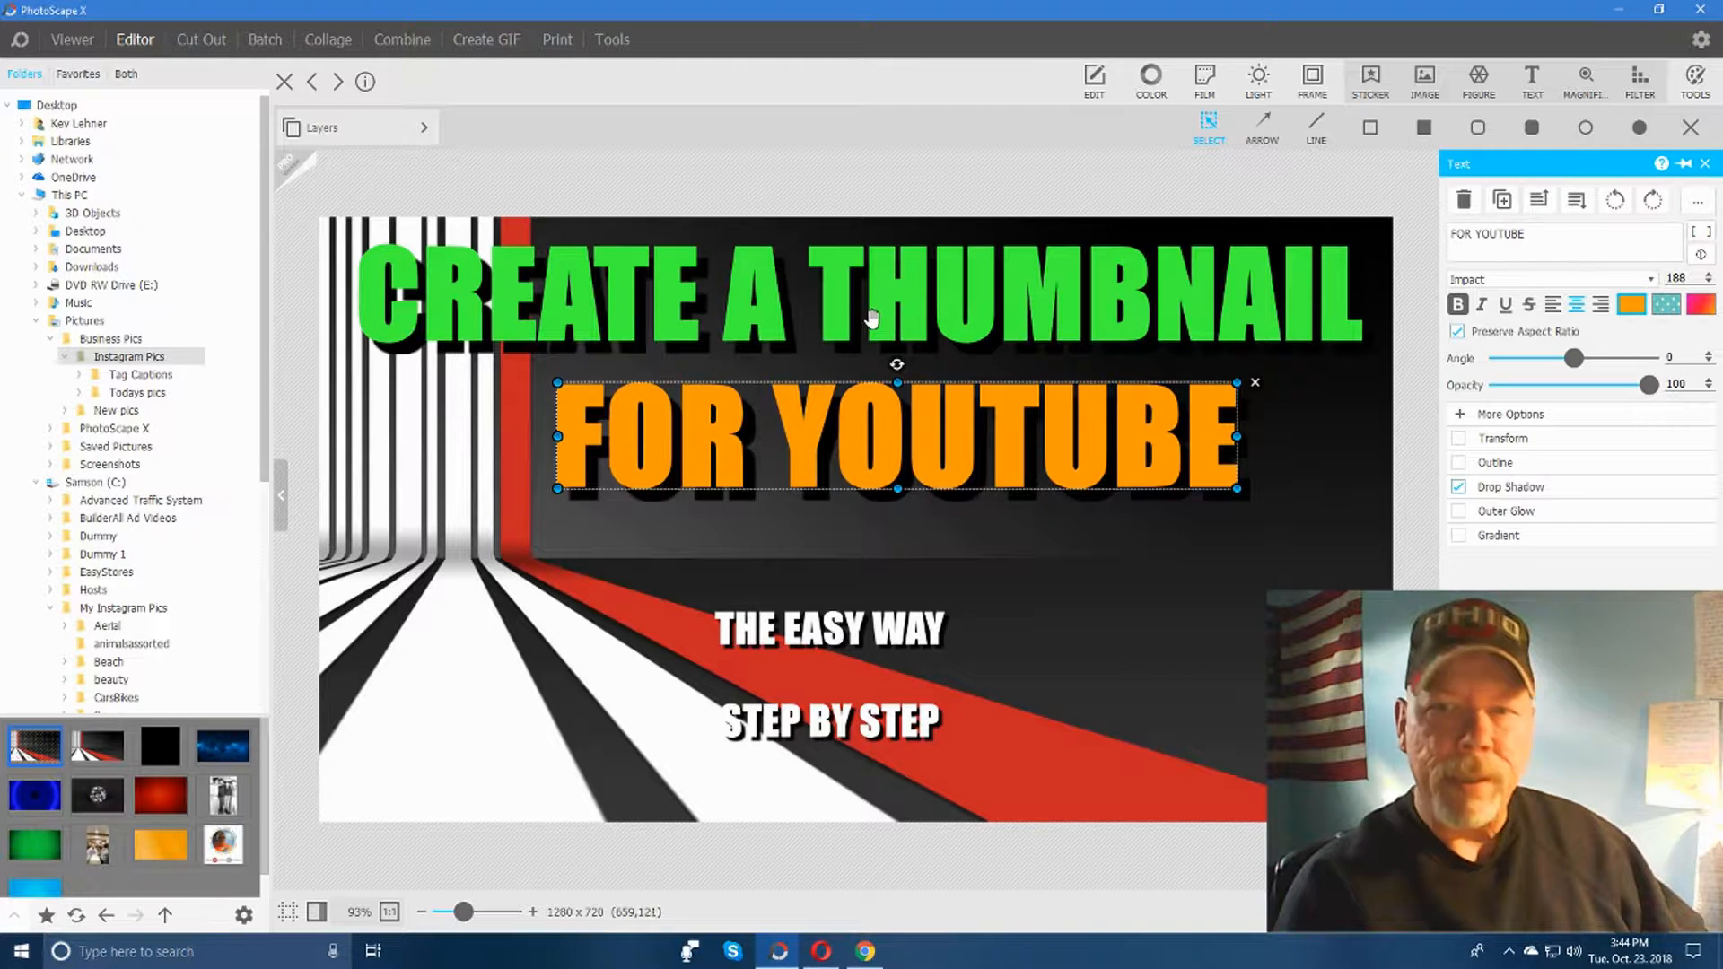
pyautogui.moveTo(879, 411); pyautogui.dragTo(879, 406)
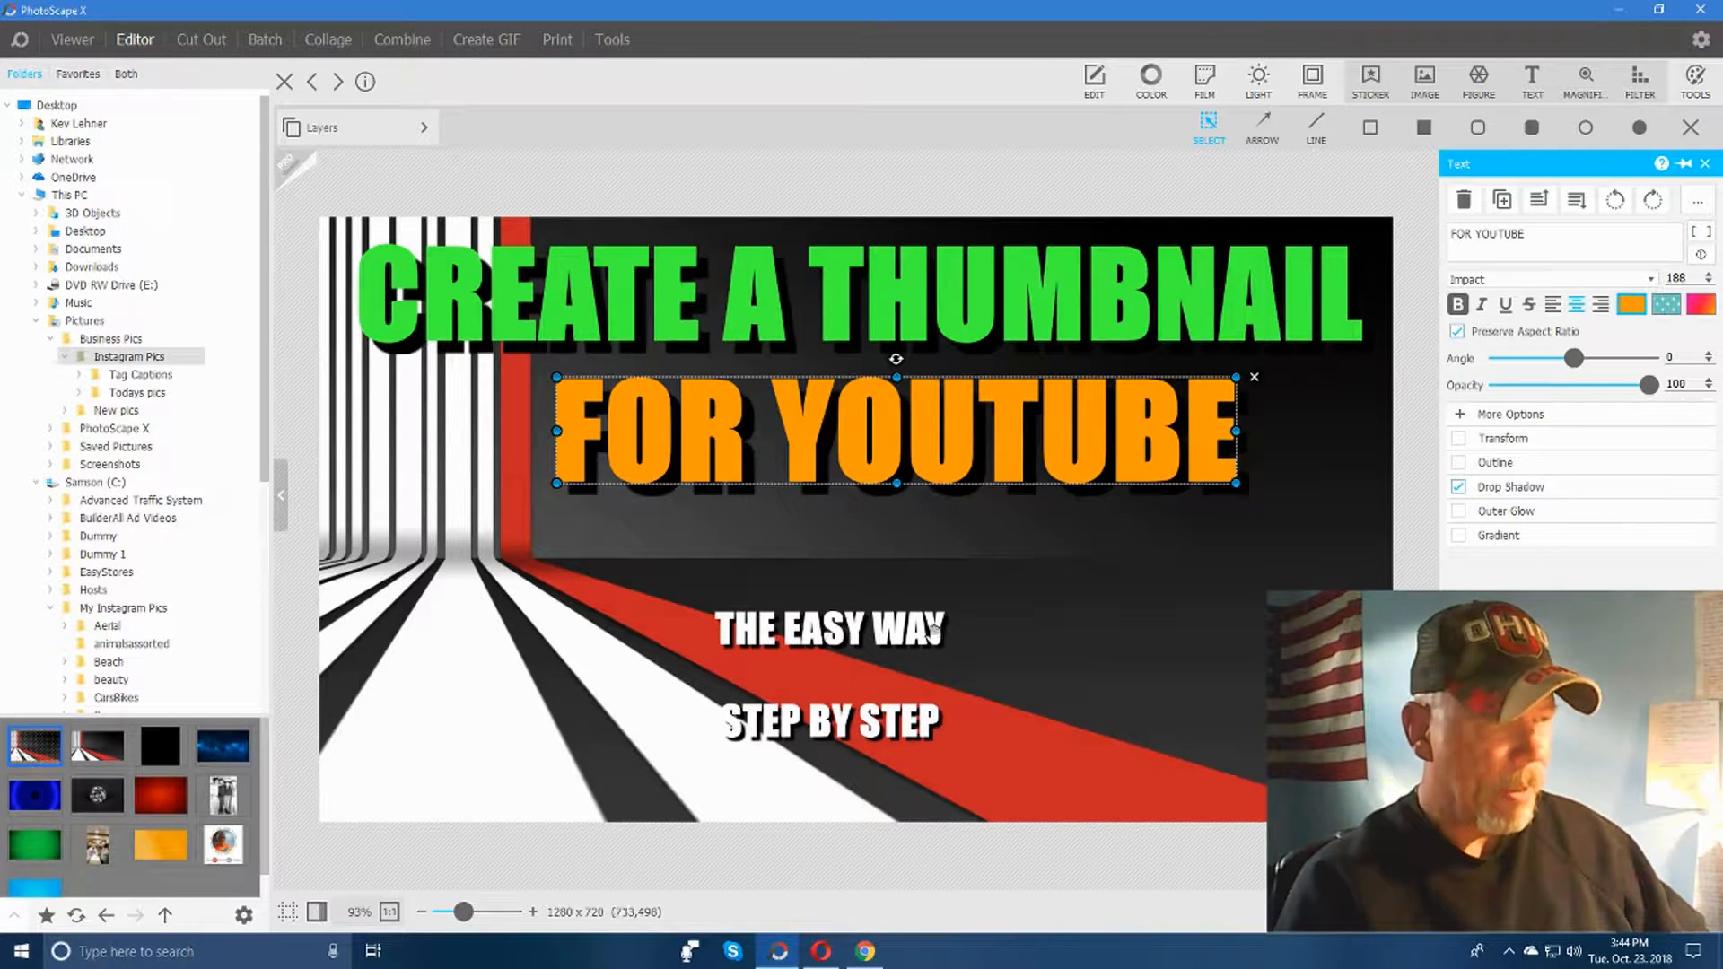
# Step: Color THE EASY WAY blue, enlarge it to size 128 and place it centered beneath FOR YOUTUBE
pyautogui.click(853, 631)
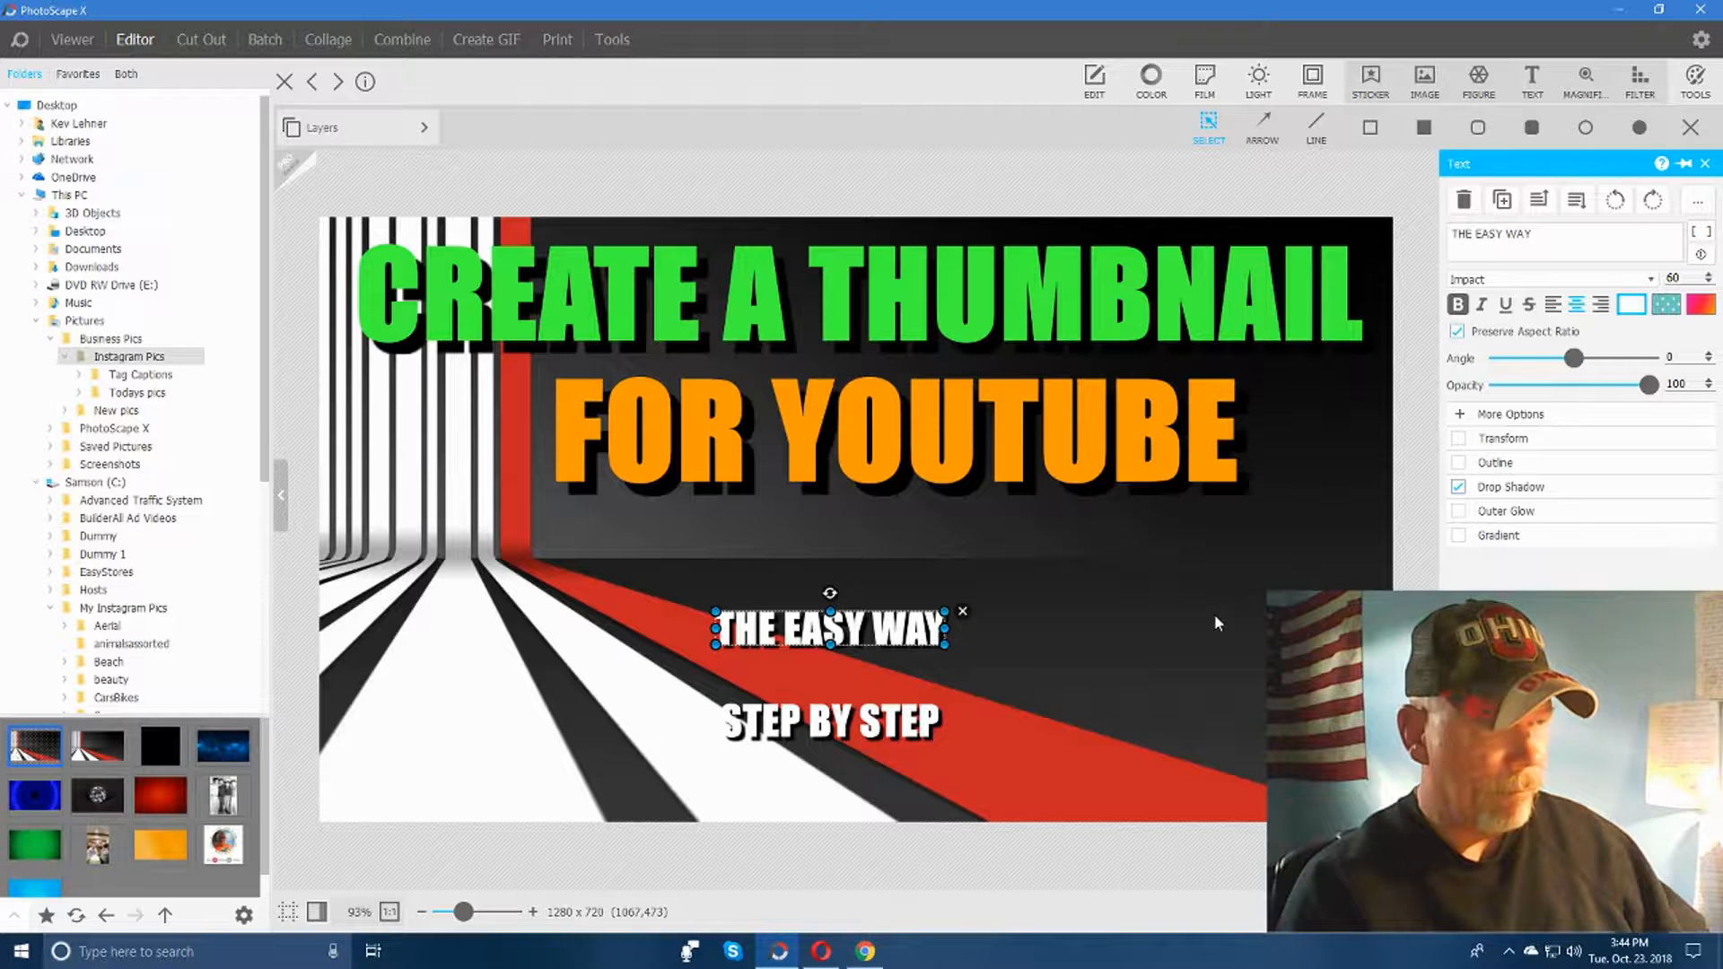
pyautogui.click(1631, 306)
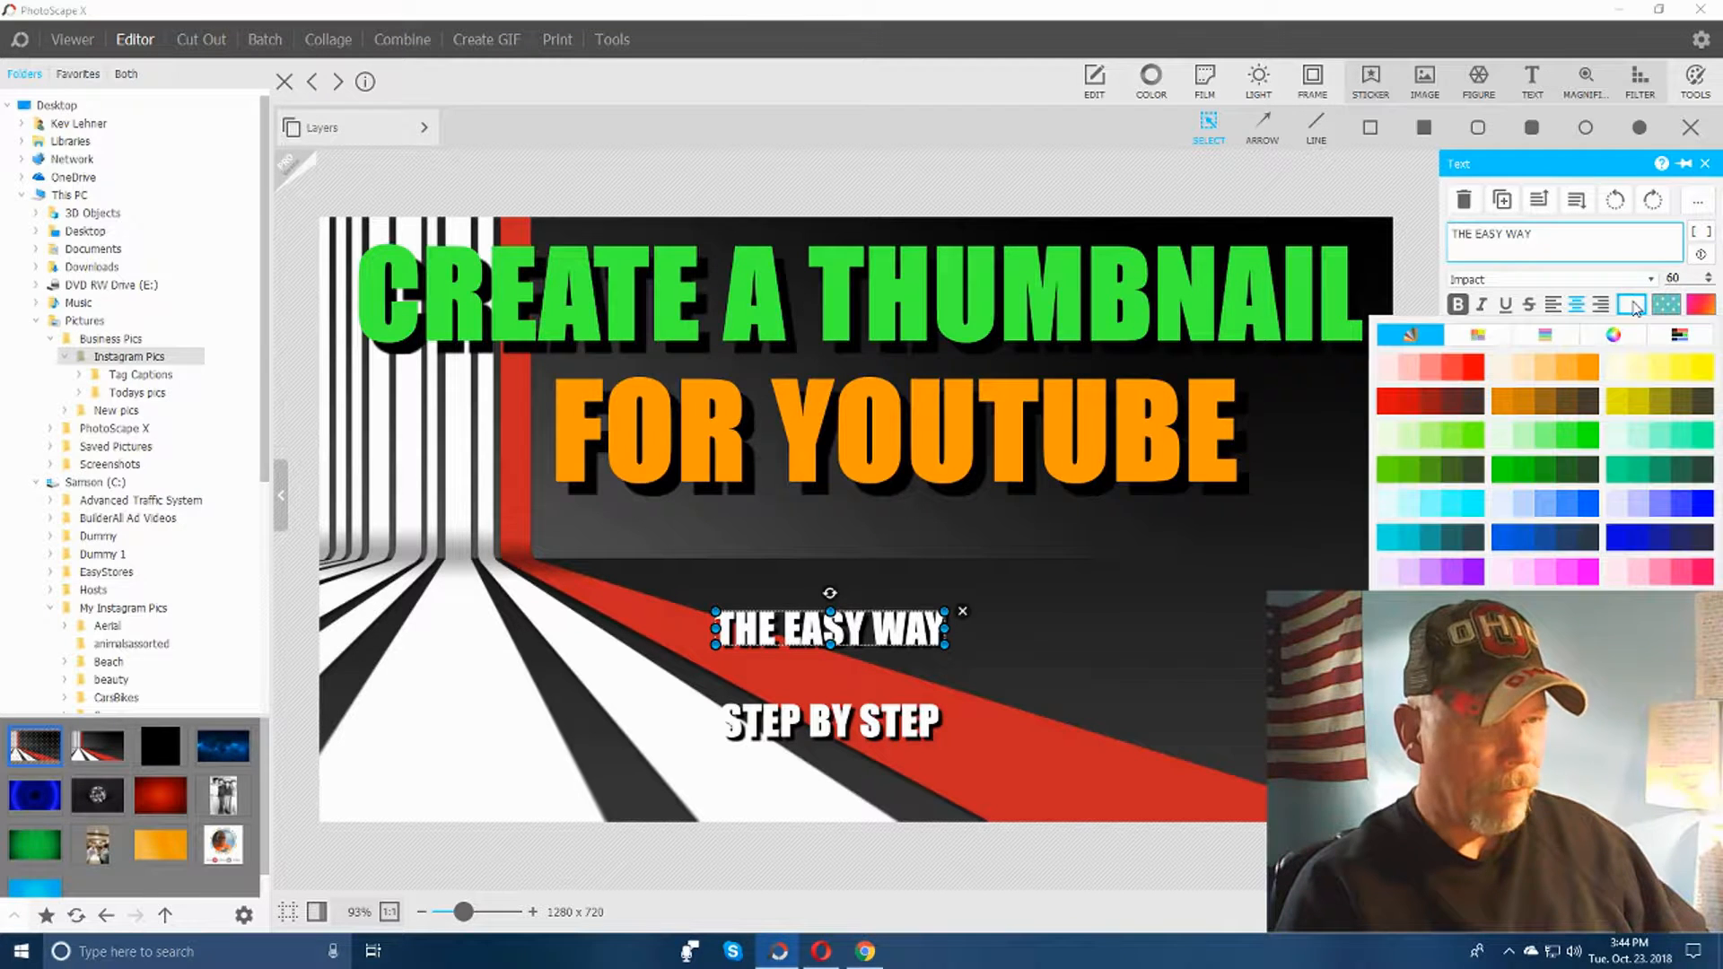
pyautogui.click(1567, 509)
pyautogui.moveTo(899, 643); pyautogui.dragTo(910, 581)
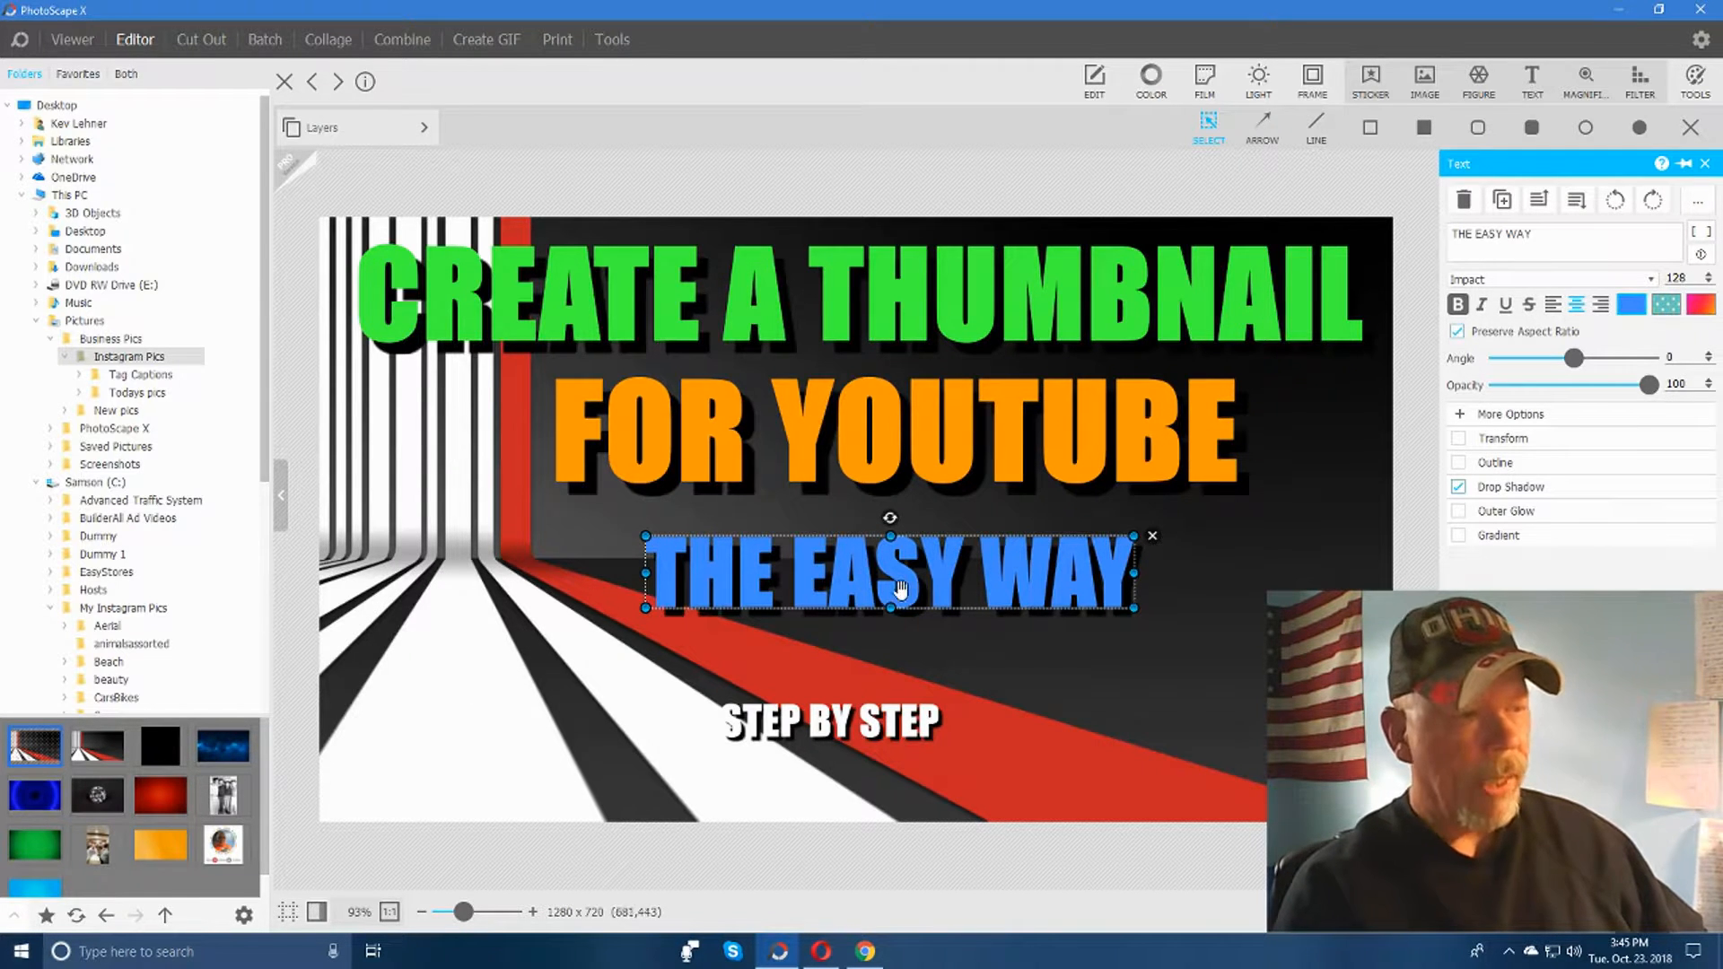
# Step: Move STEP BY STEP to the right and slightly up beneath THE EASY WAY, and color it bright green
pyautogui.click(844, 729)
pyautogui.moveTo(844, 730); pyautogui.dragTo(917, 709)
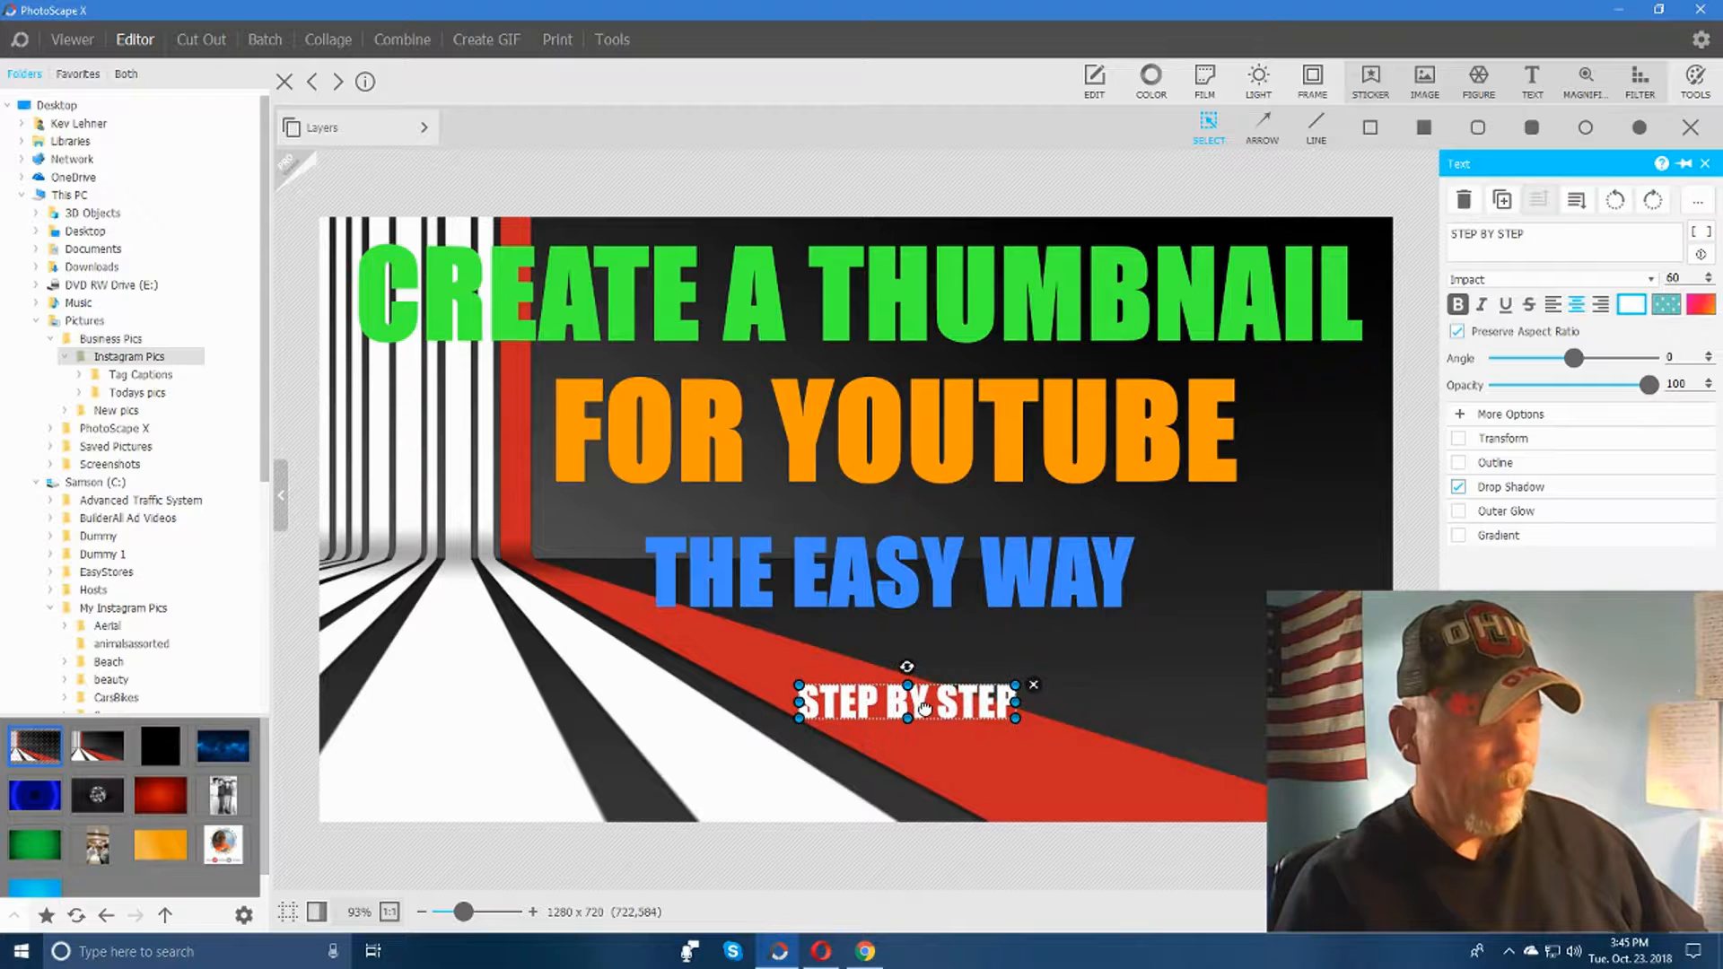
pyautogui.click(1630, 306)
pyautogui.click(1566, 436)
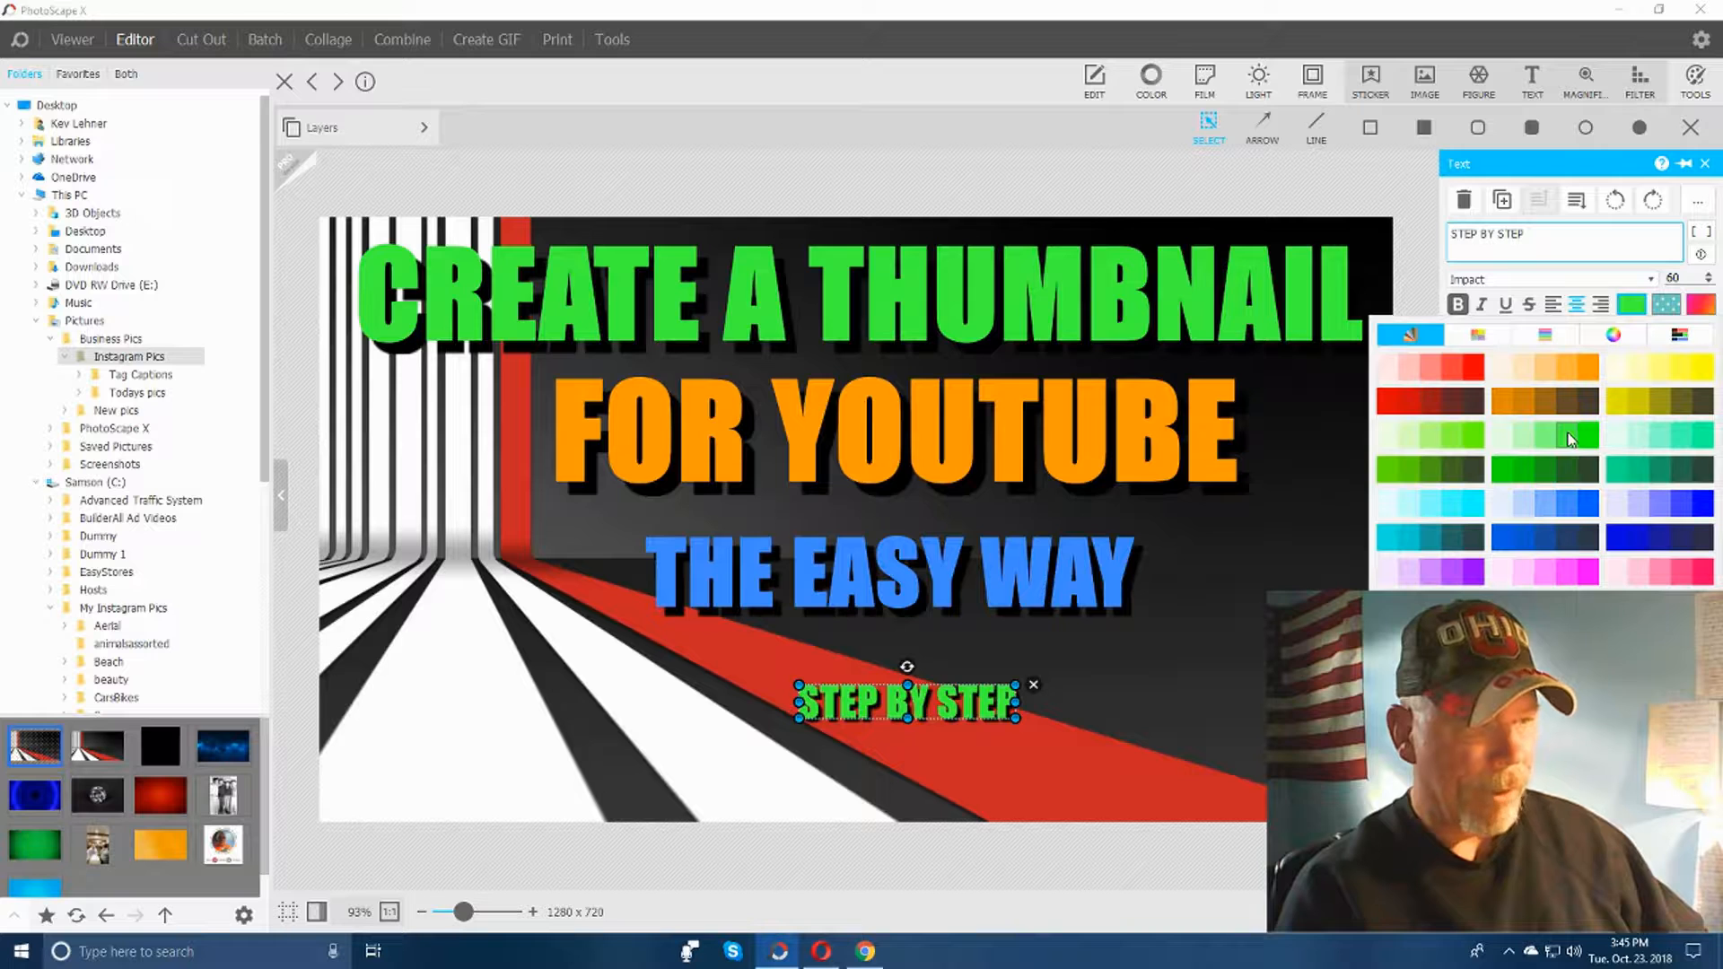
pyautogui.click(1588, 431)
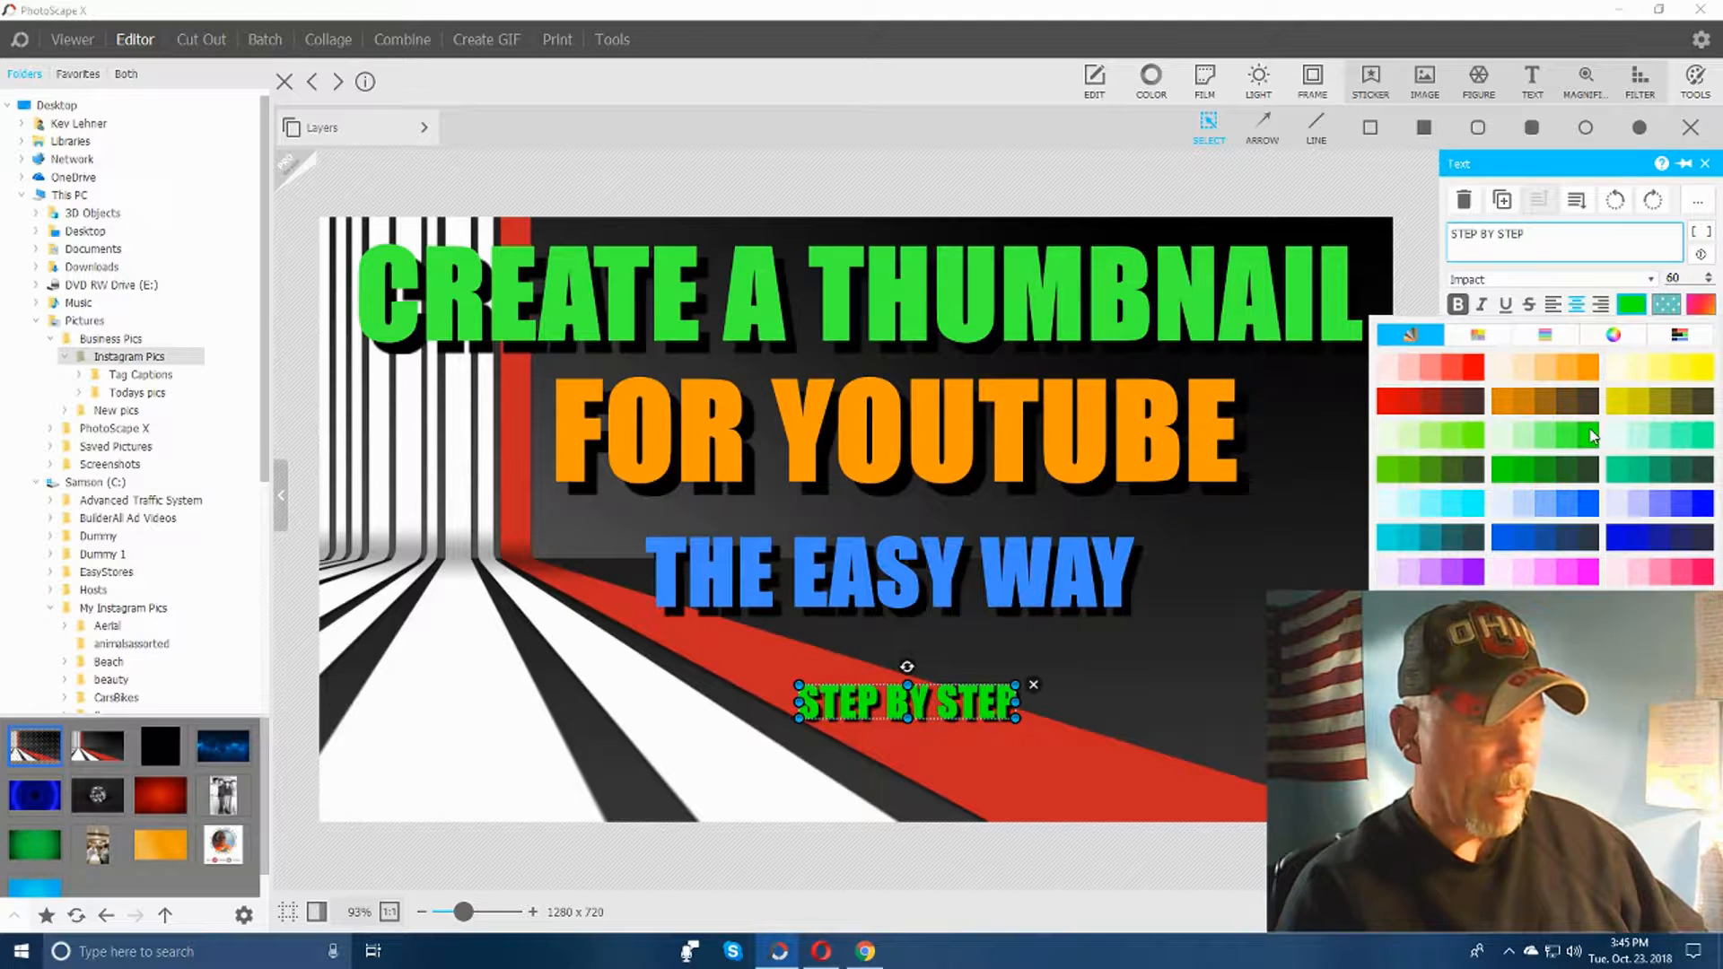
pyautogui.click(1593, 436)
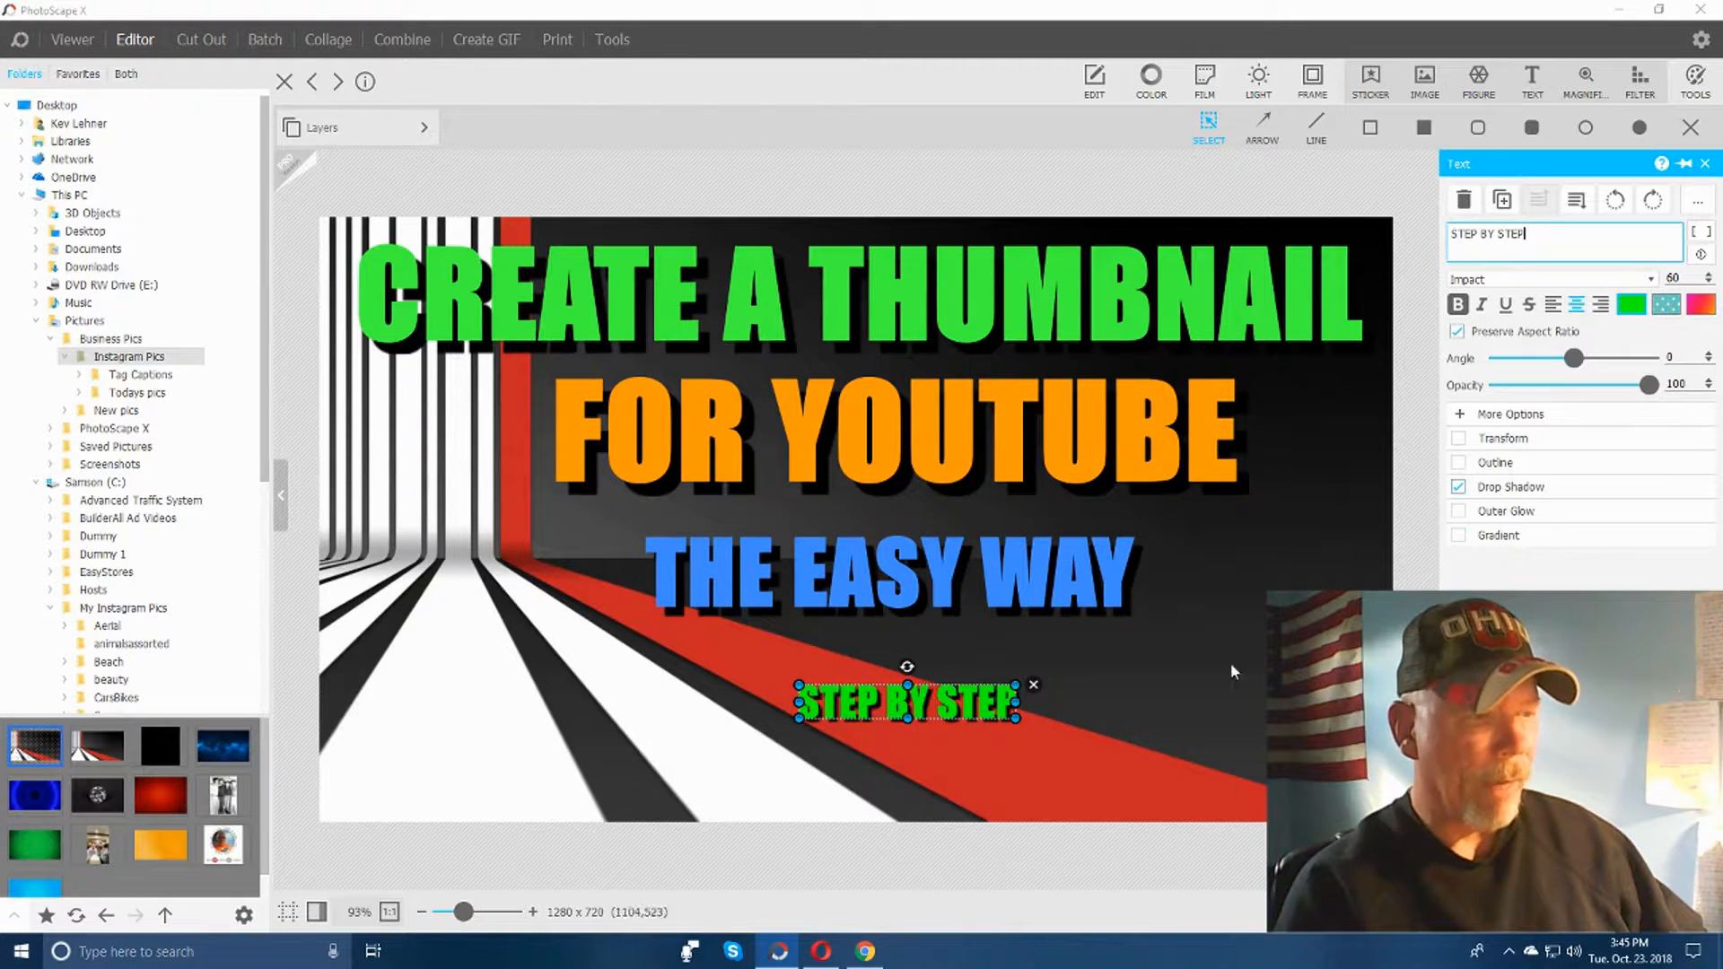
# Step: Enlarge STEP BY STEP to size 144 and shift it slightly right beneath THE EASY WAY
pyautogui.moveTo(908, 718); pyautogui.dragTo(909, 765)
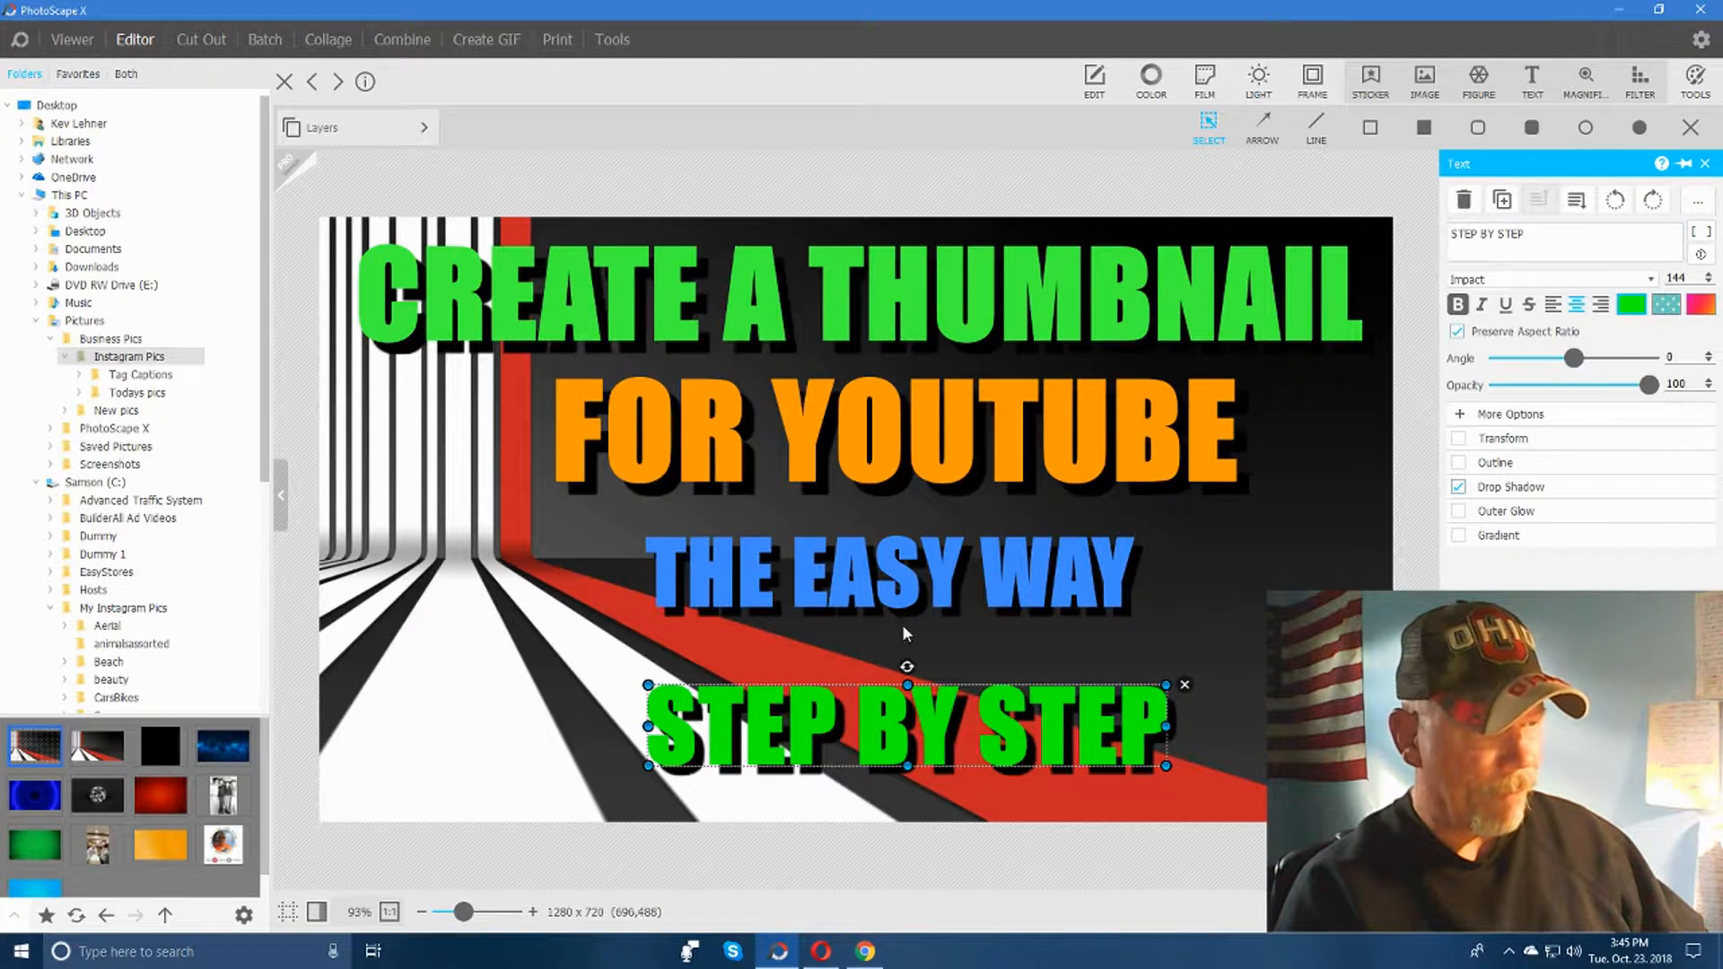
pyautogui.moveTo(931, 705); pyautogui.dragTo(961, 701)
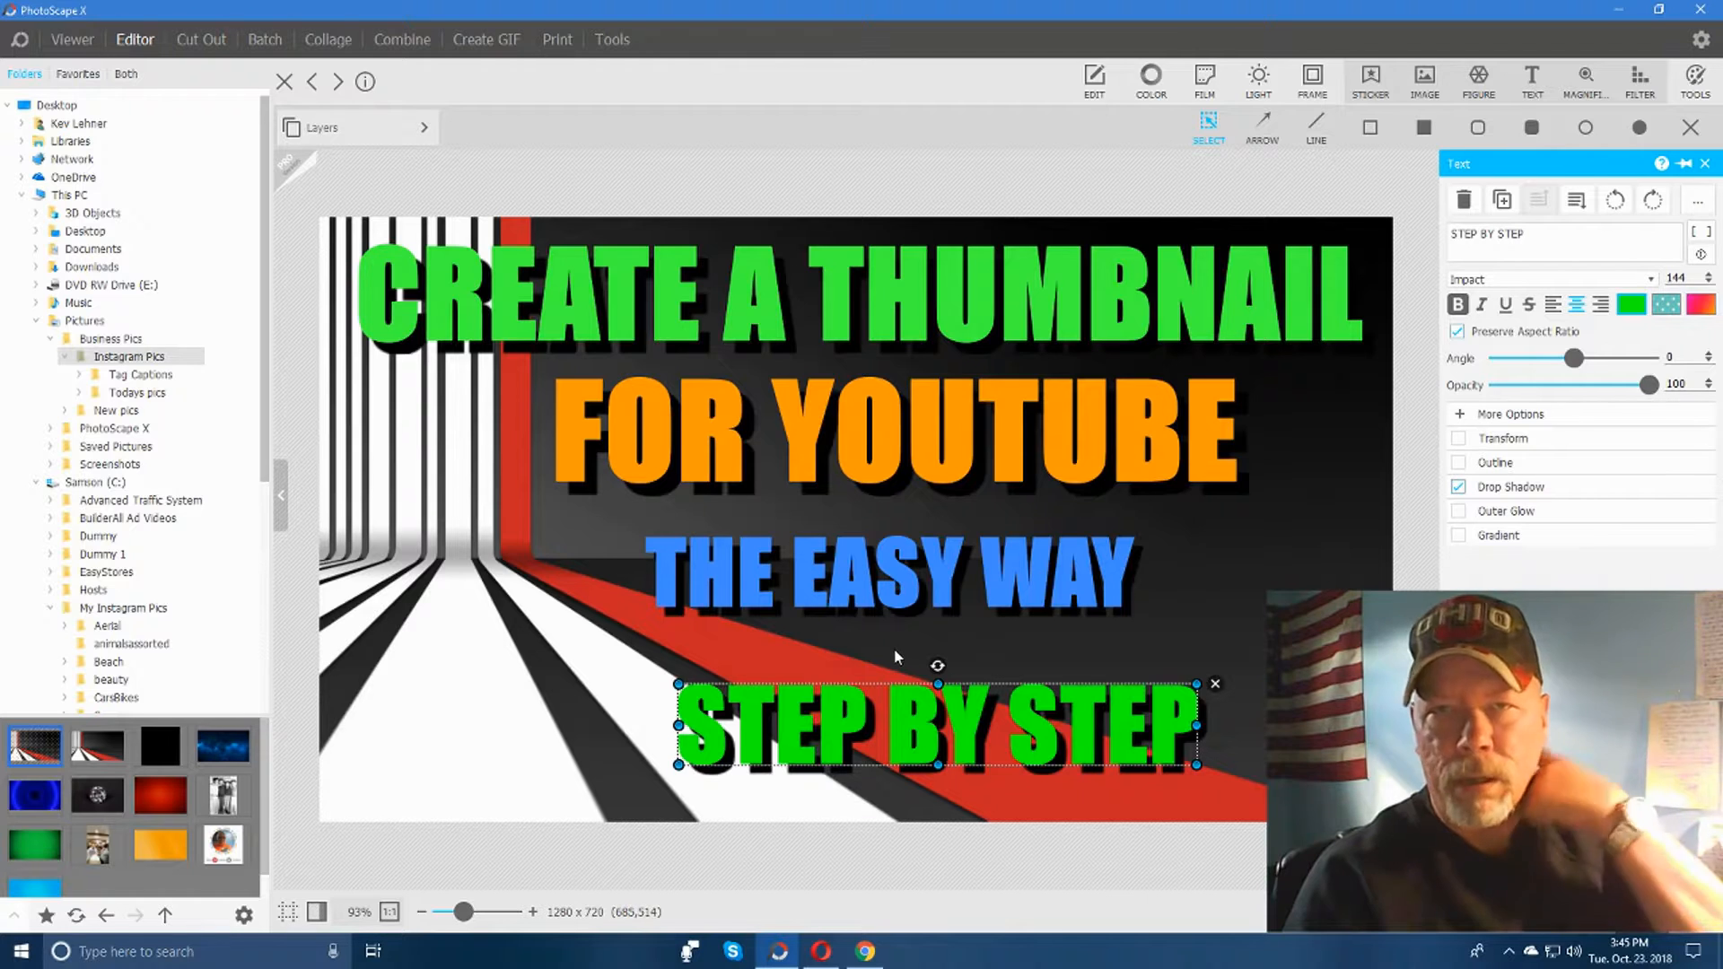
pyautogui.click(1409, 518)
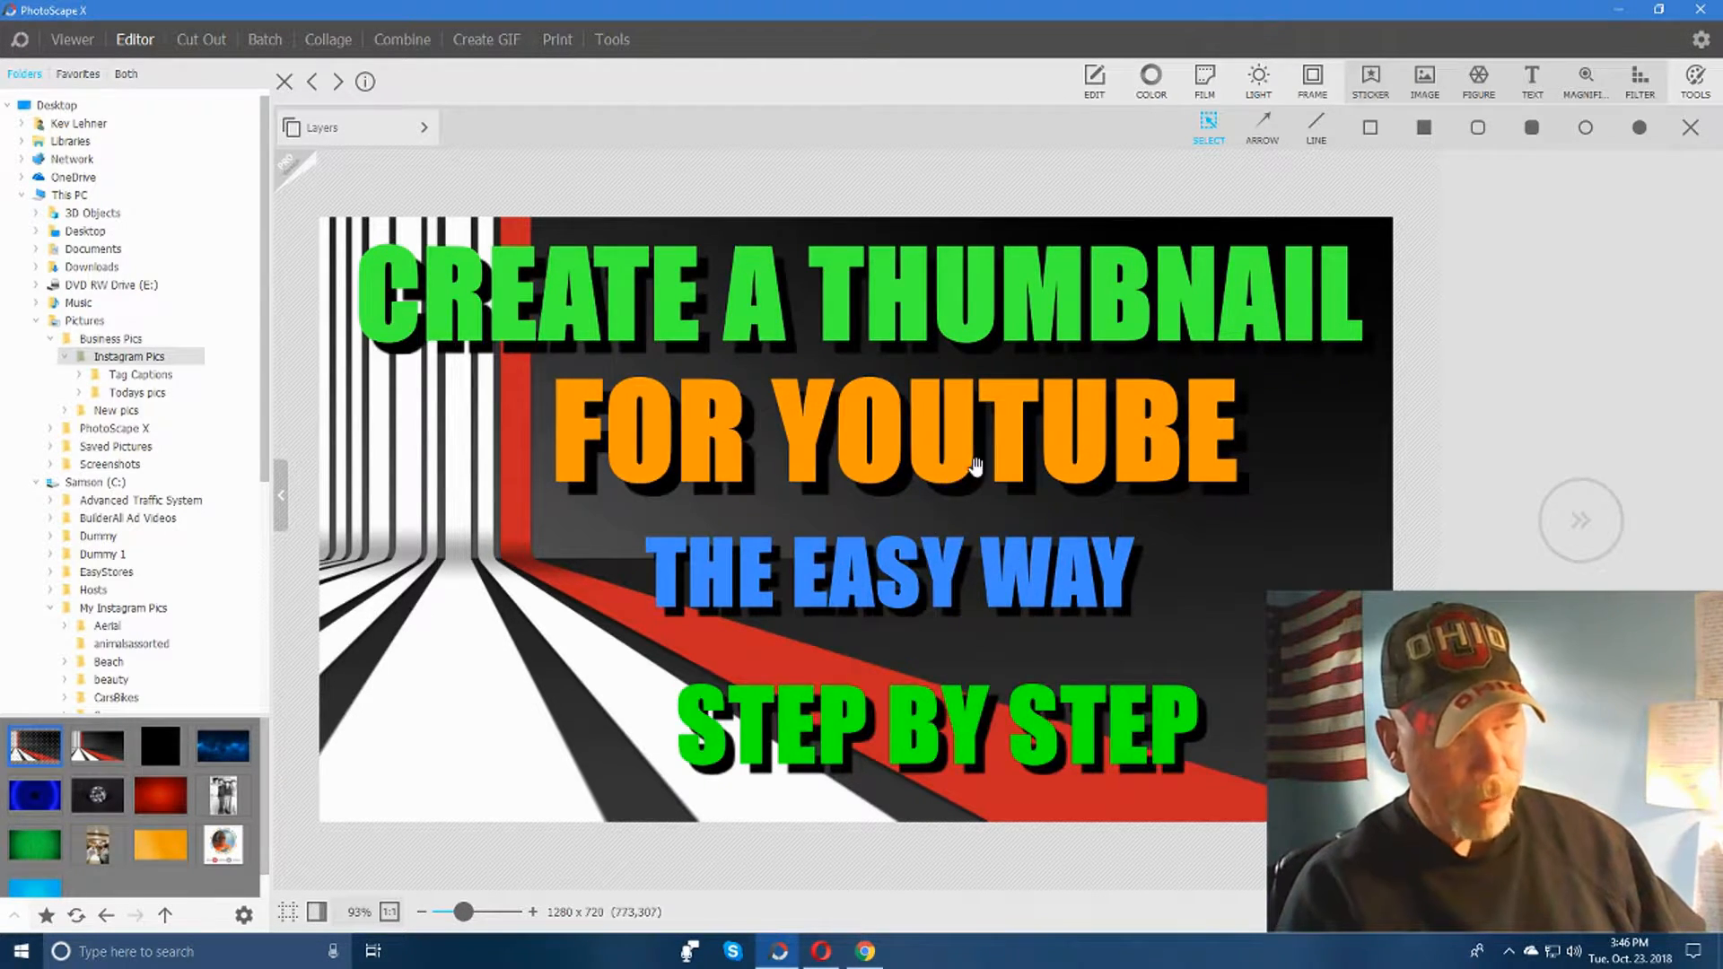
# Step: Switch the drop shadow of STEP BY STEP off and back on to compare the look
pyautogui.click(1034, 734)
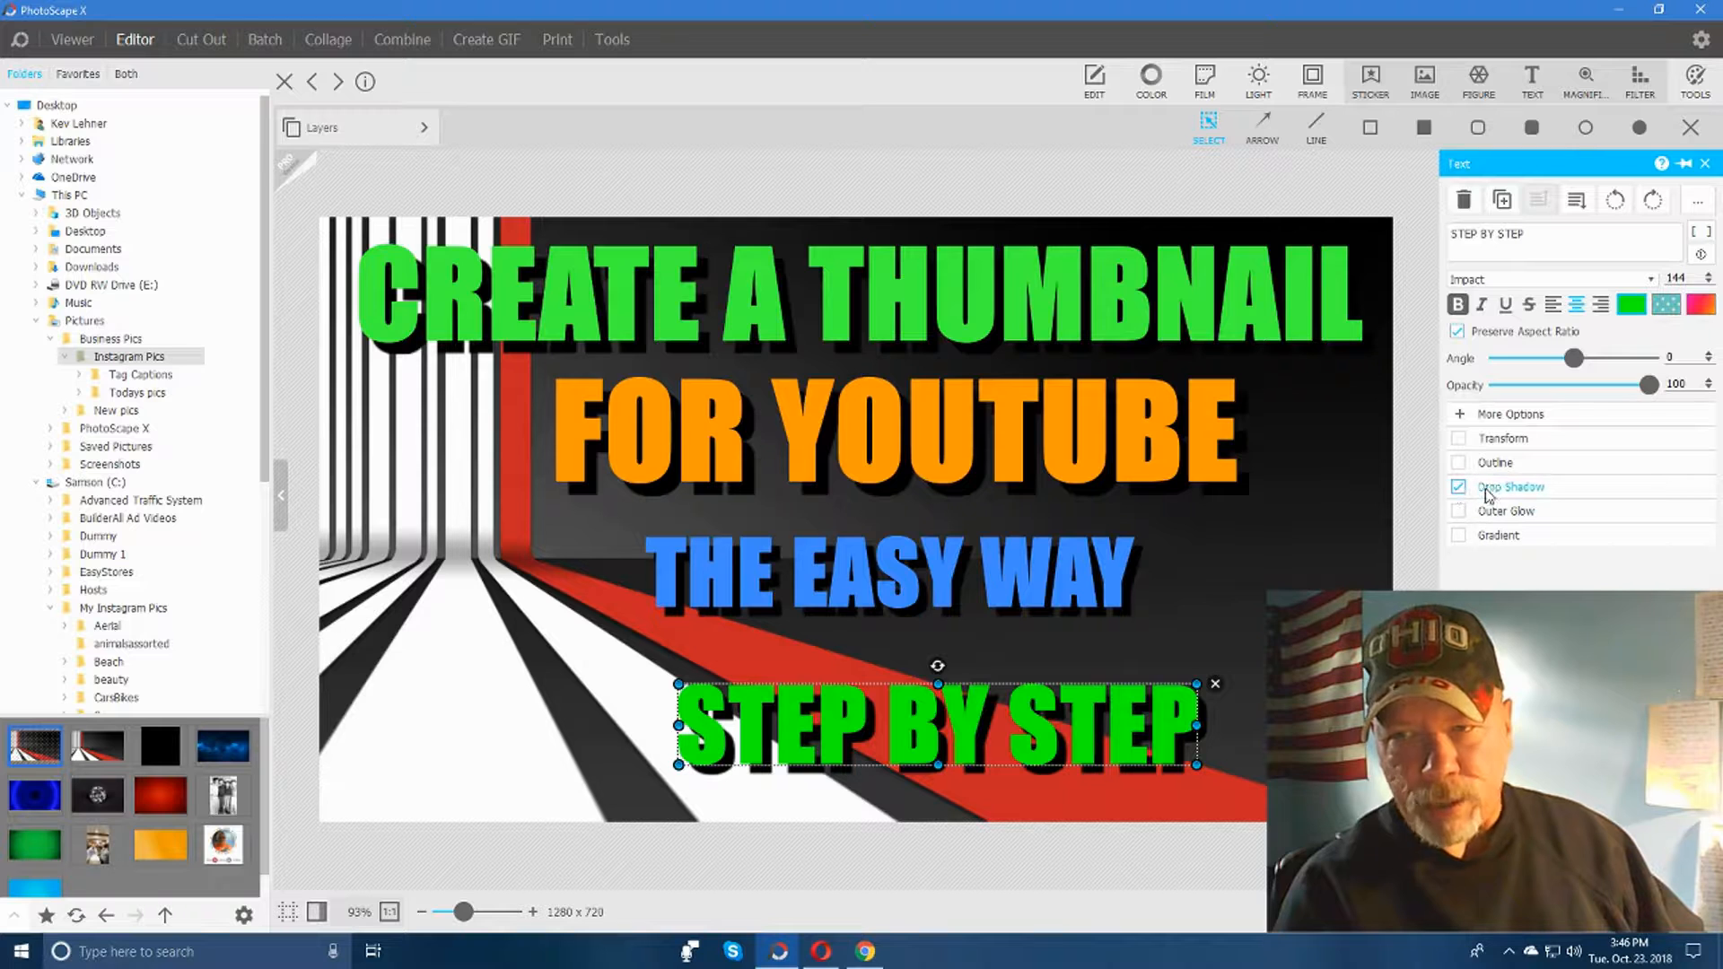
pyautogui.click(1458, 488)
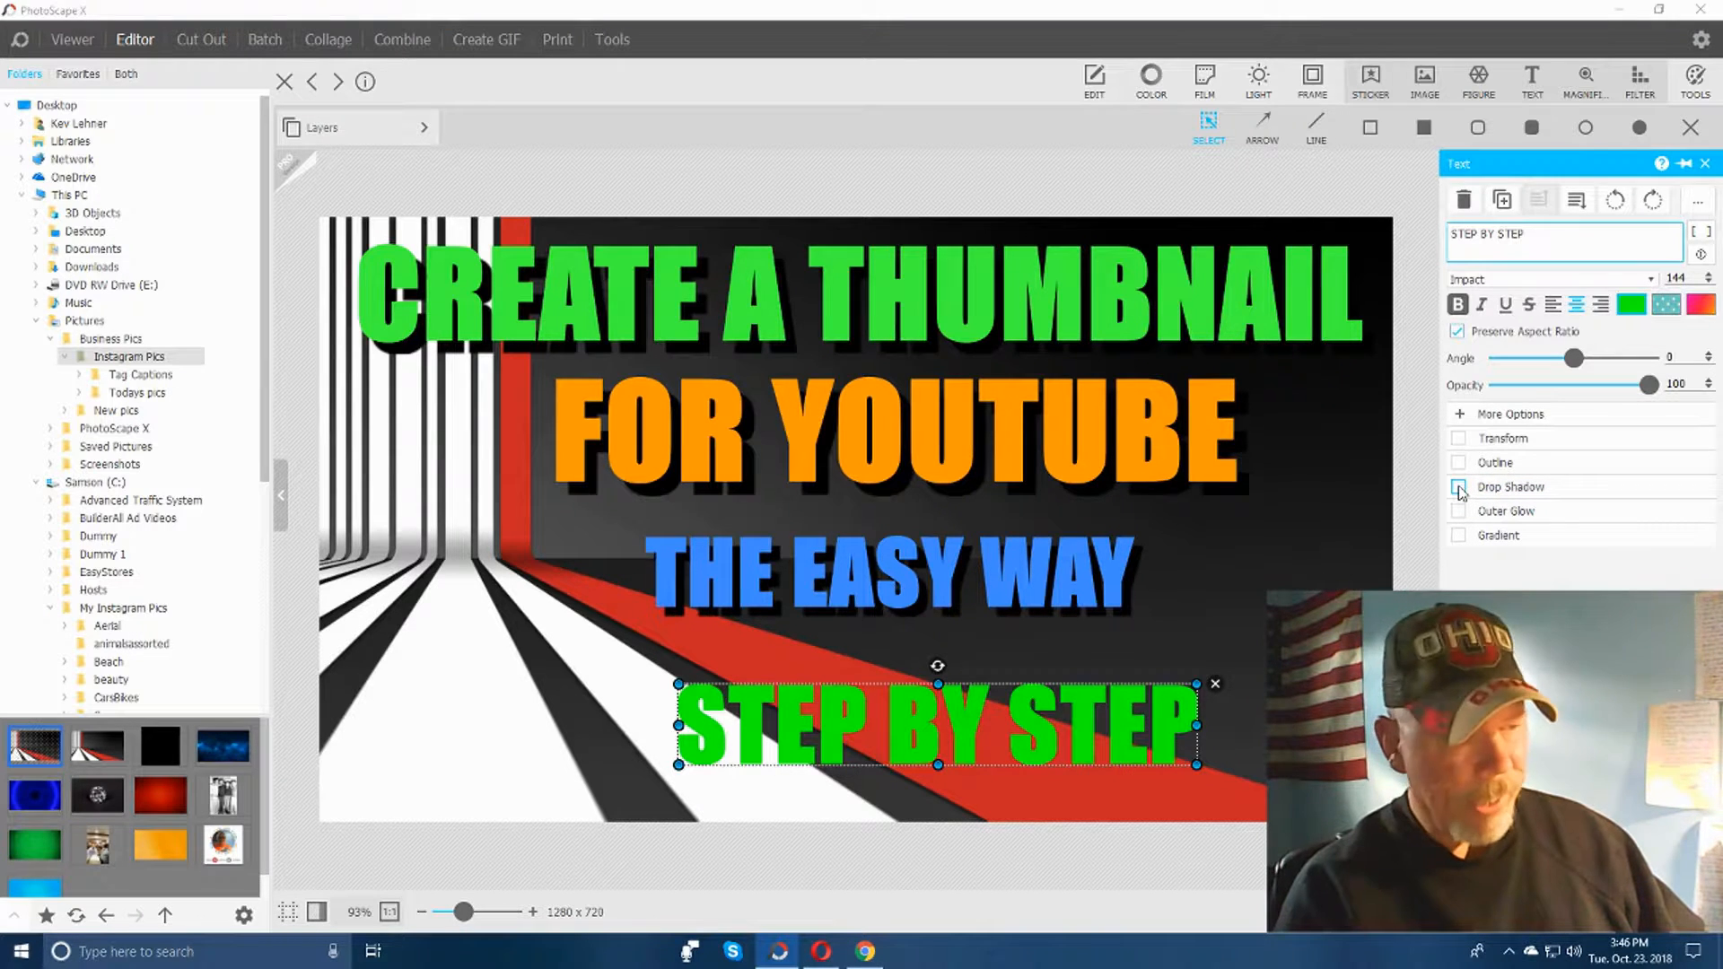
pyautogui.click(1458, 487)
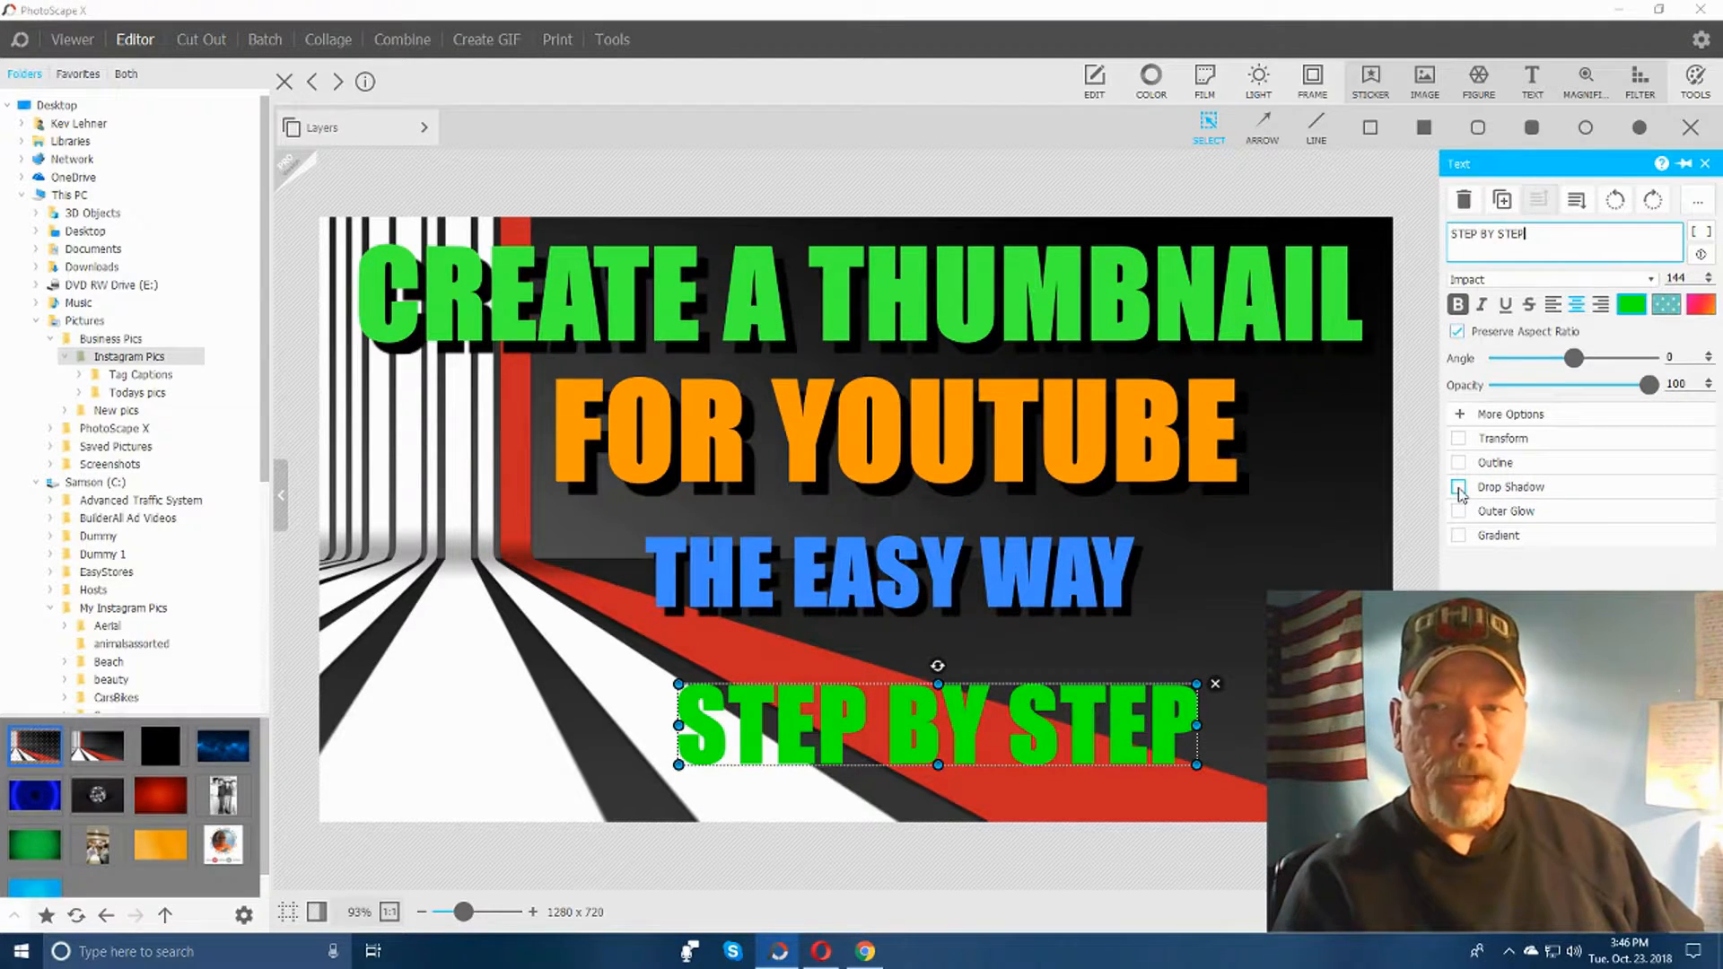
pyautogui.click(1458, 488)
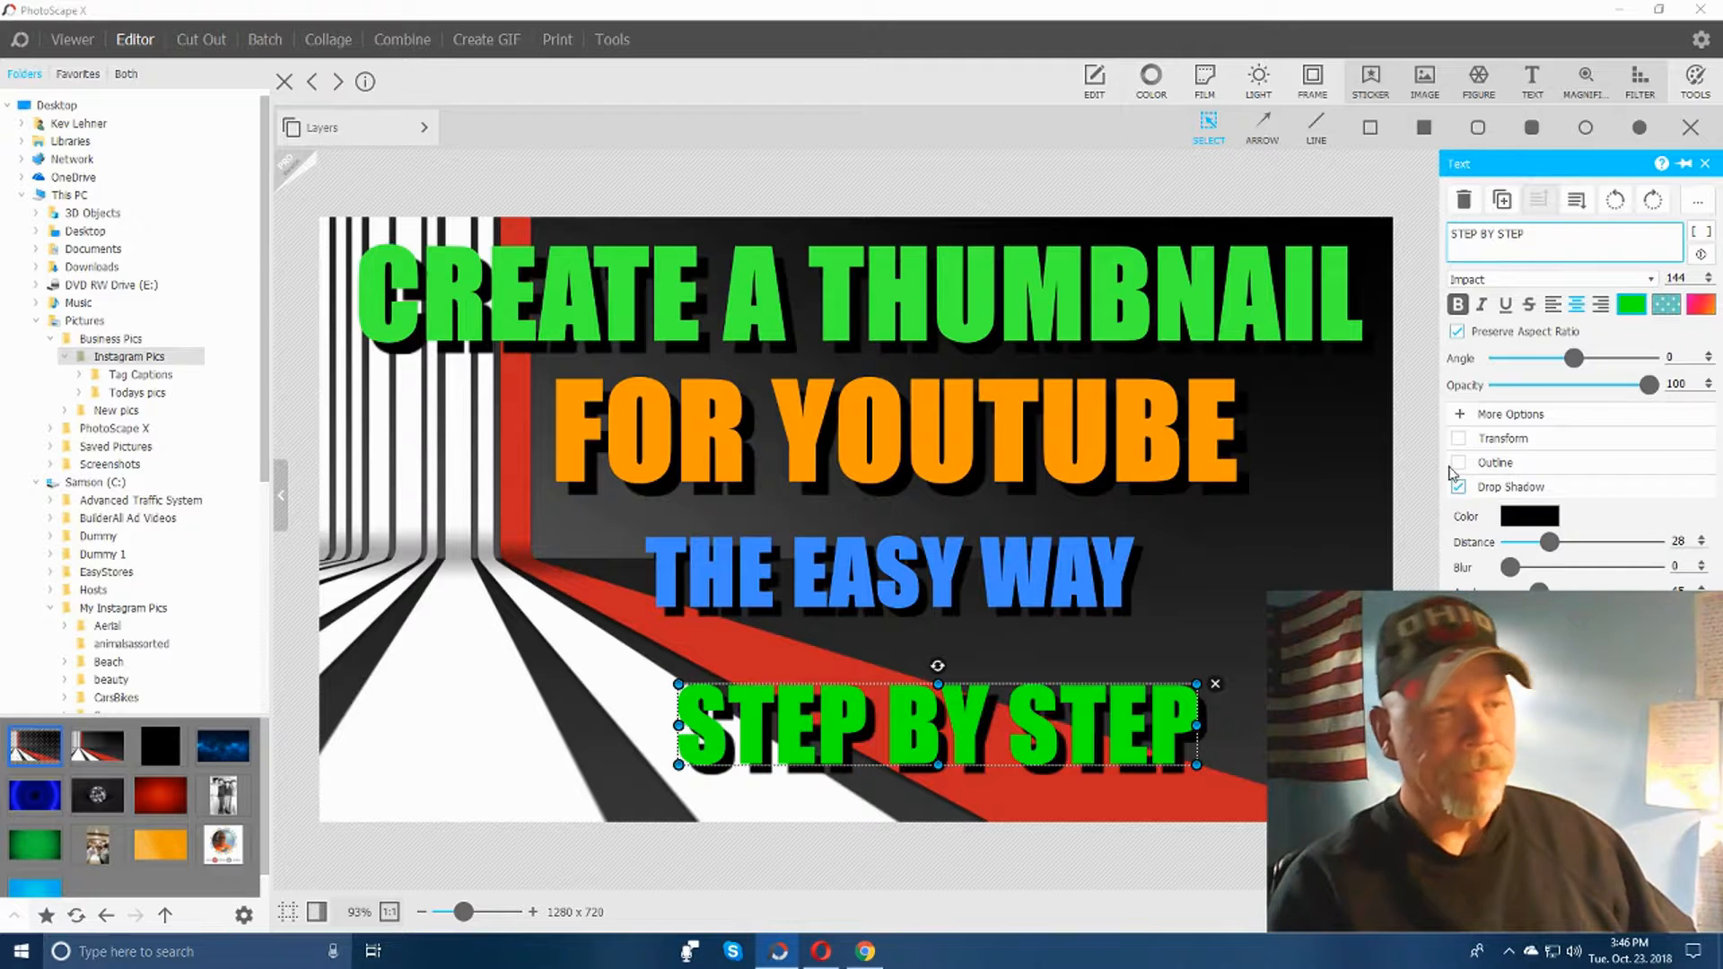
pyautogui.click(1417, 389)
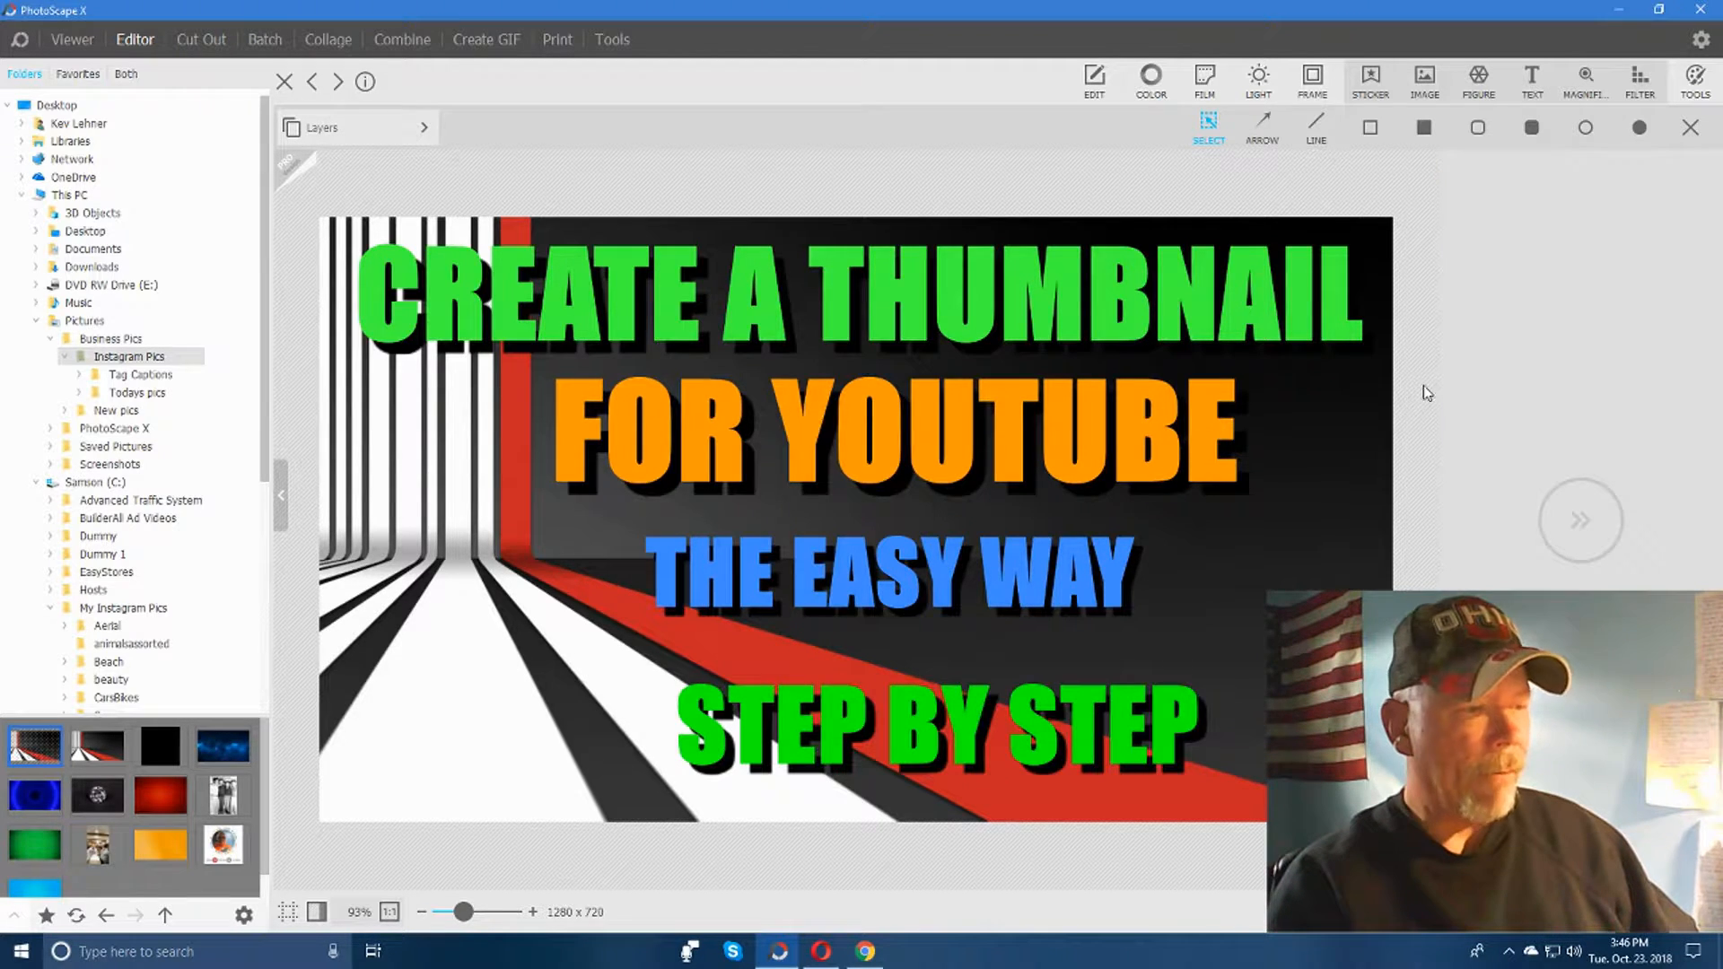
# Step: Nudge STEP BY STEP slightly up toward THE EASY WAY
pyautogui.click(1045, 724)
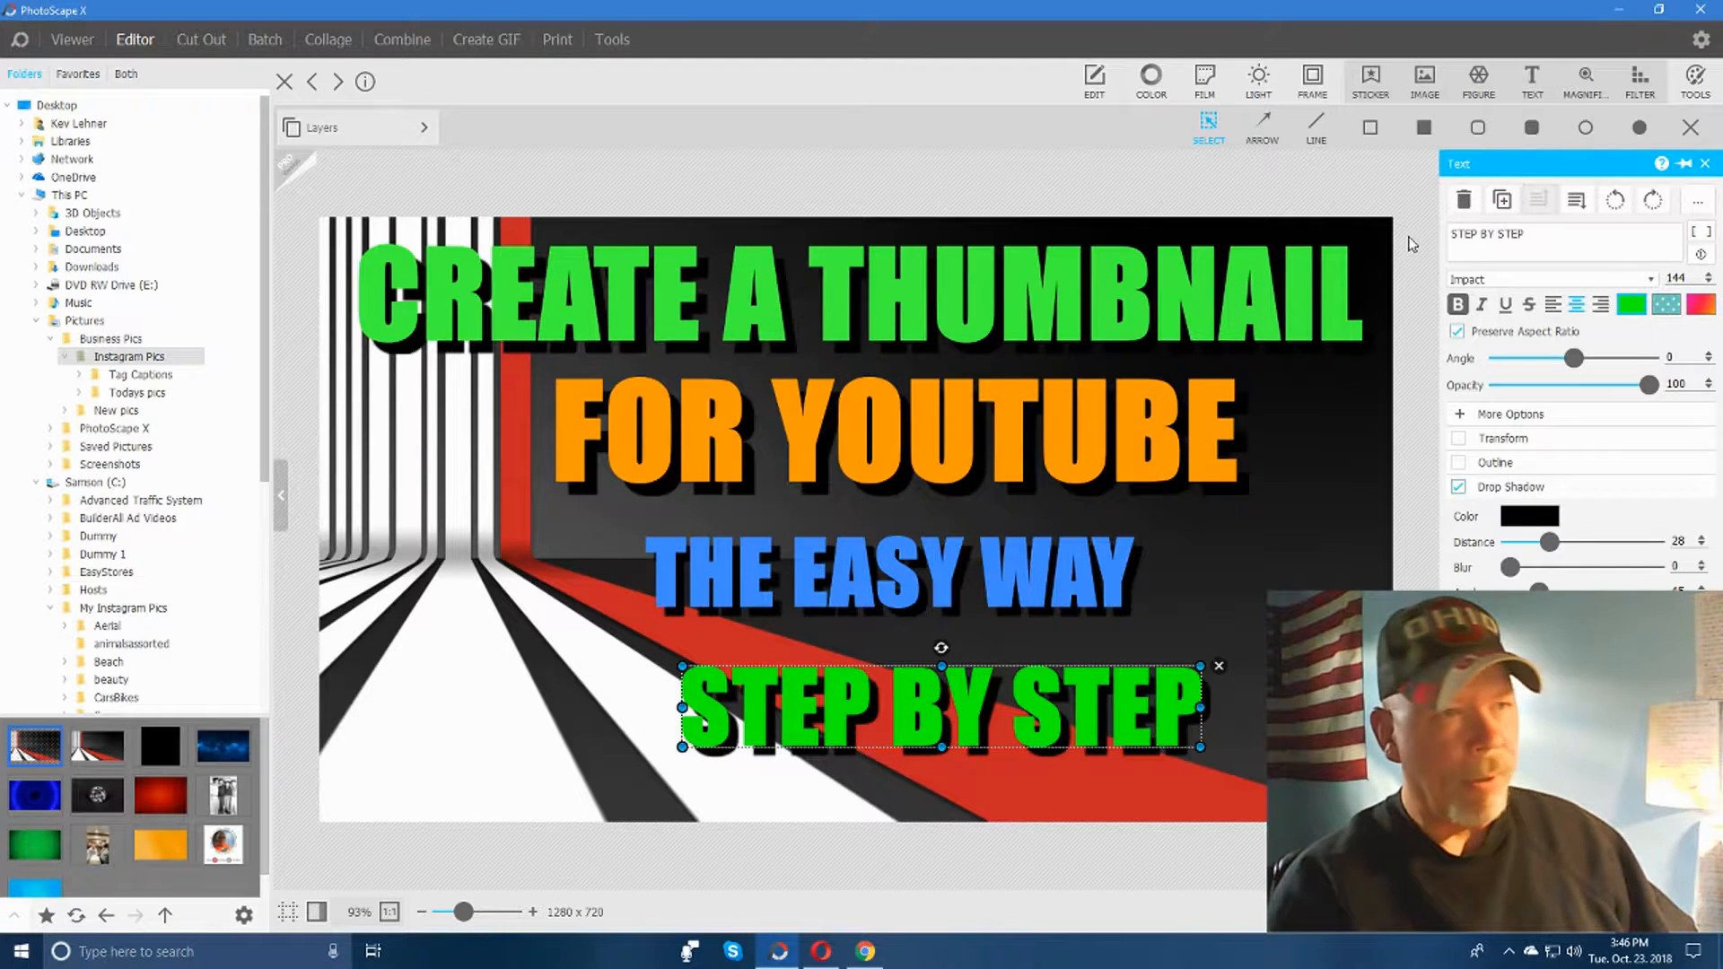
# Step: Start adding an image overlay and browse through Instagram Pics, Todays pics and Business Pics to the main Pictures folder
pyautogui.click(1423, 81)
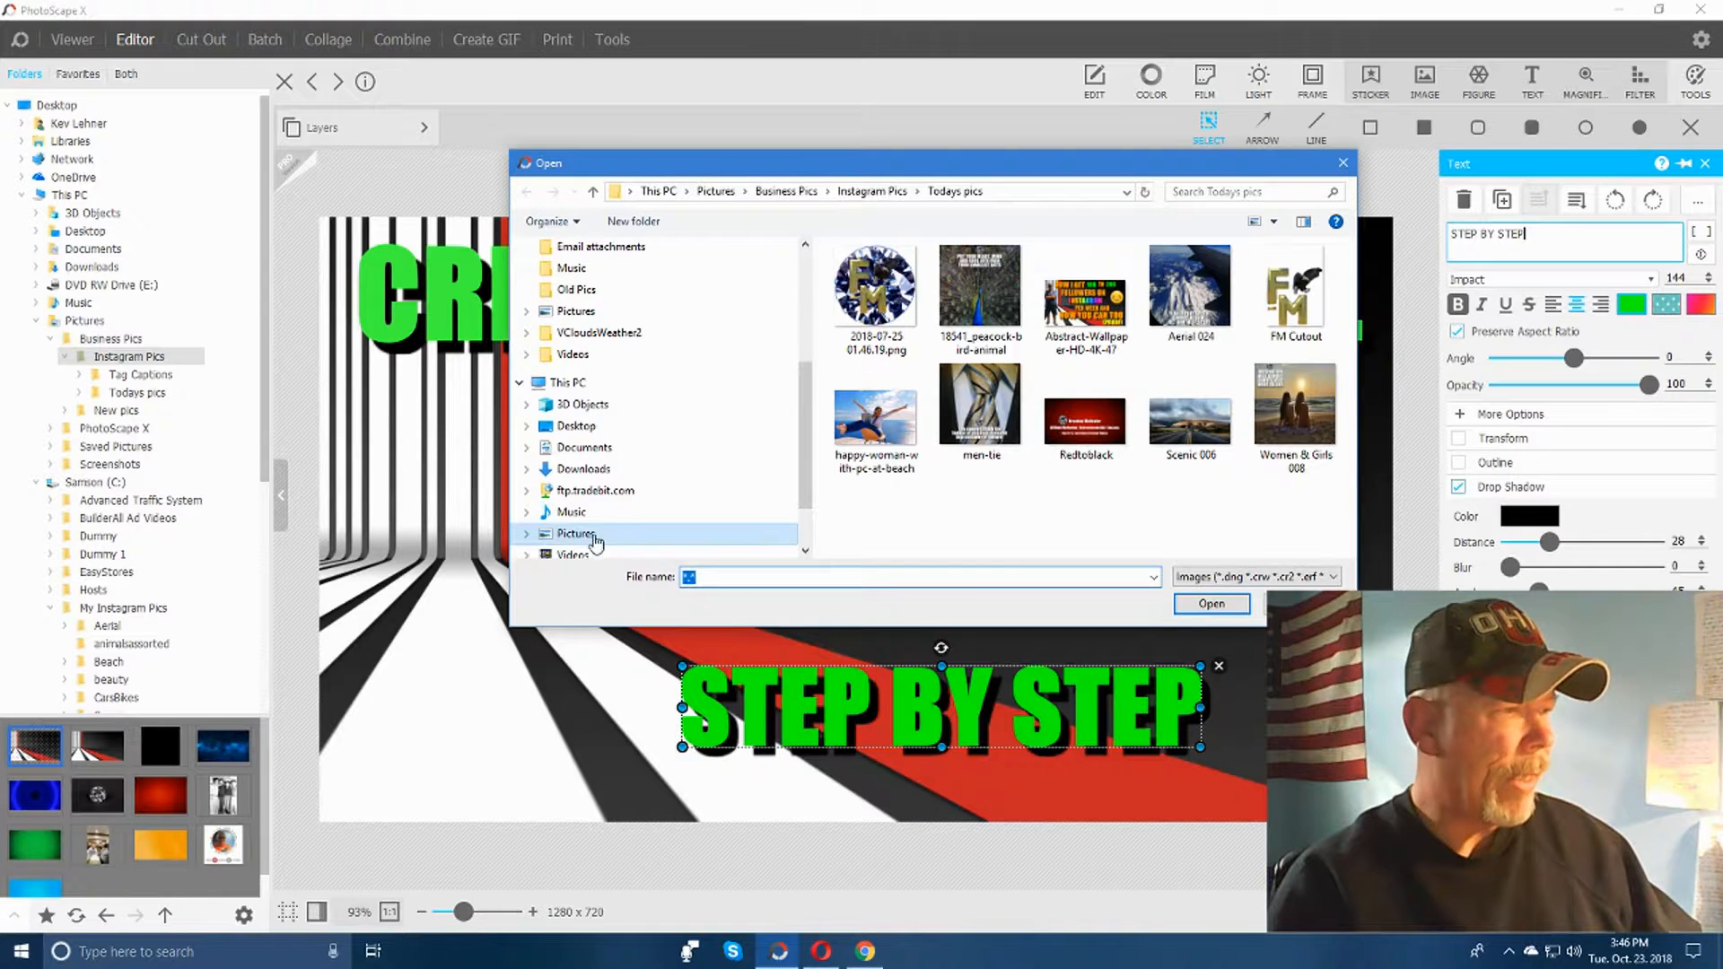
pyautogui.click(529, 534)
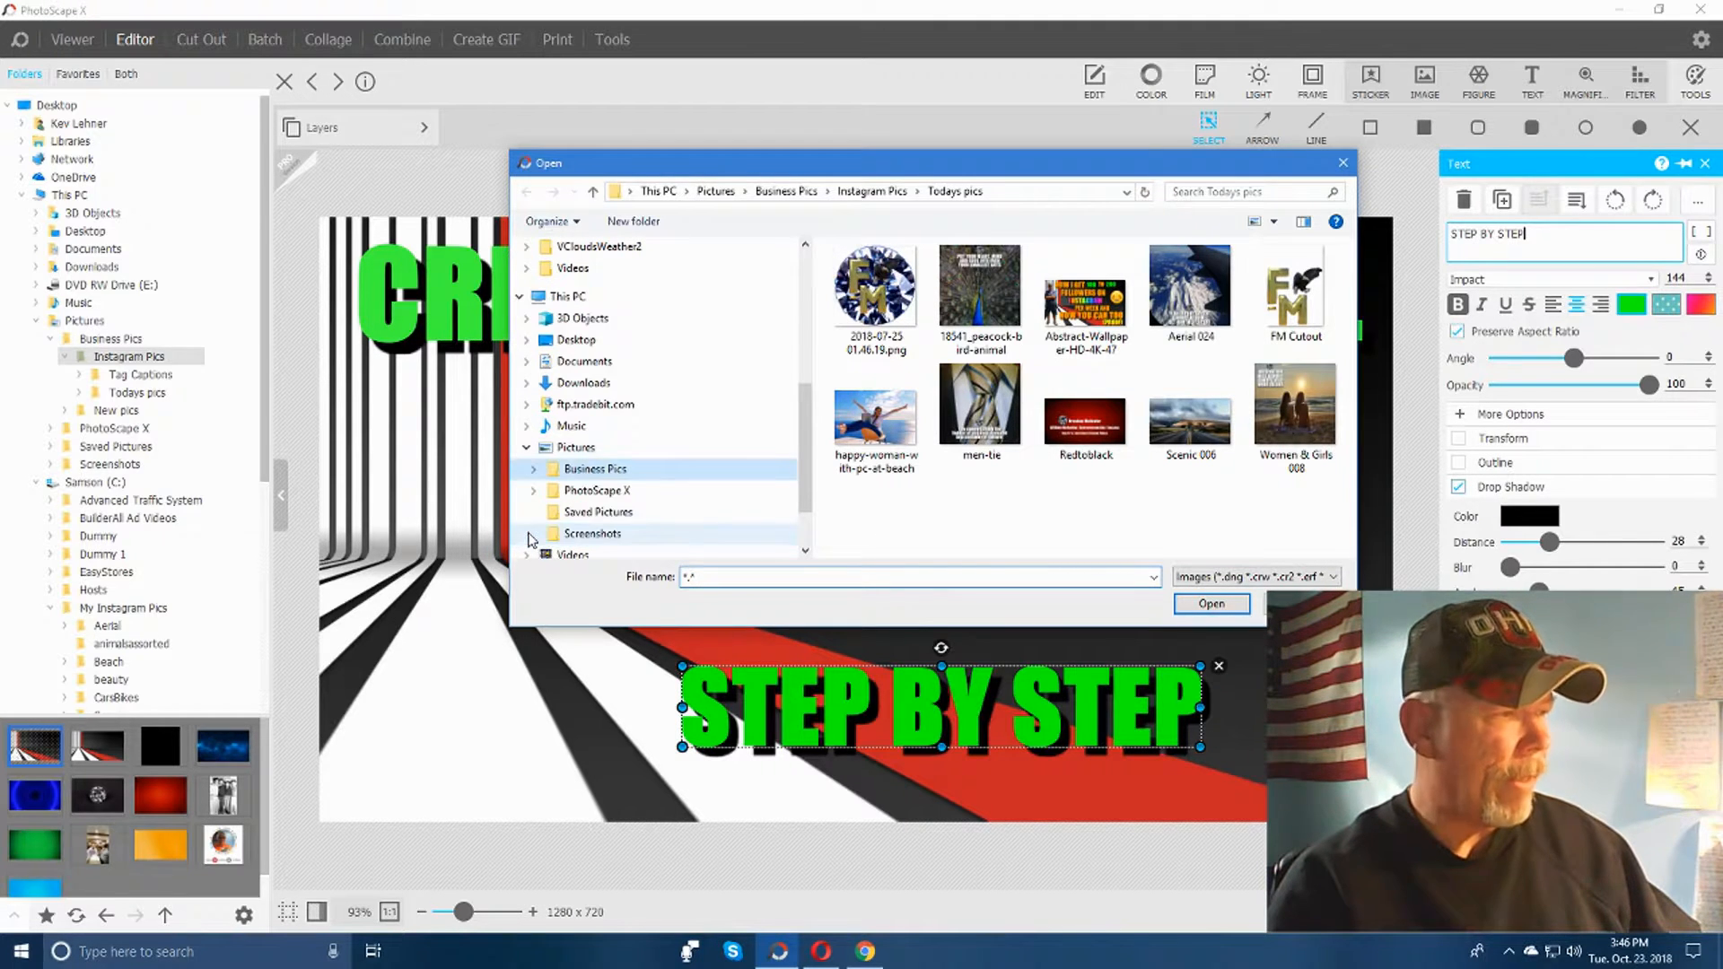
pyautogui.click(533, 468)
pyautogui.click(583, 493)
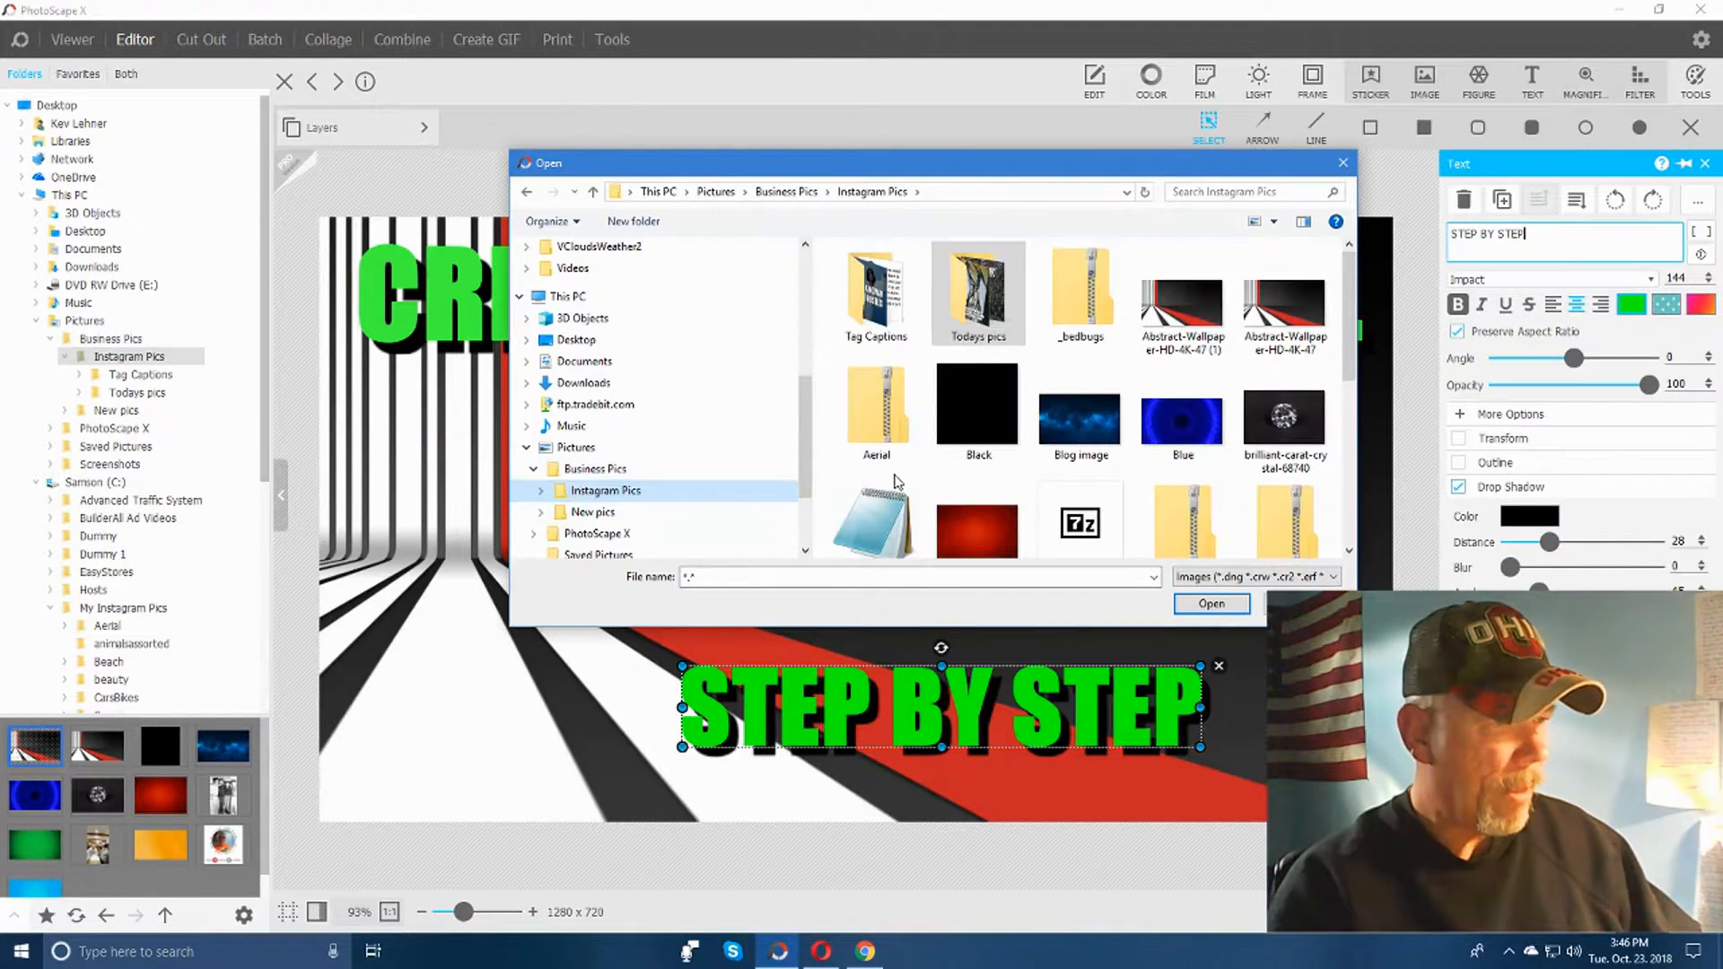
pyautogui.click(541, 491)
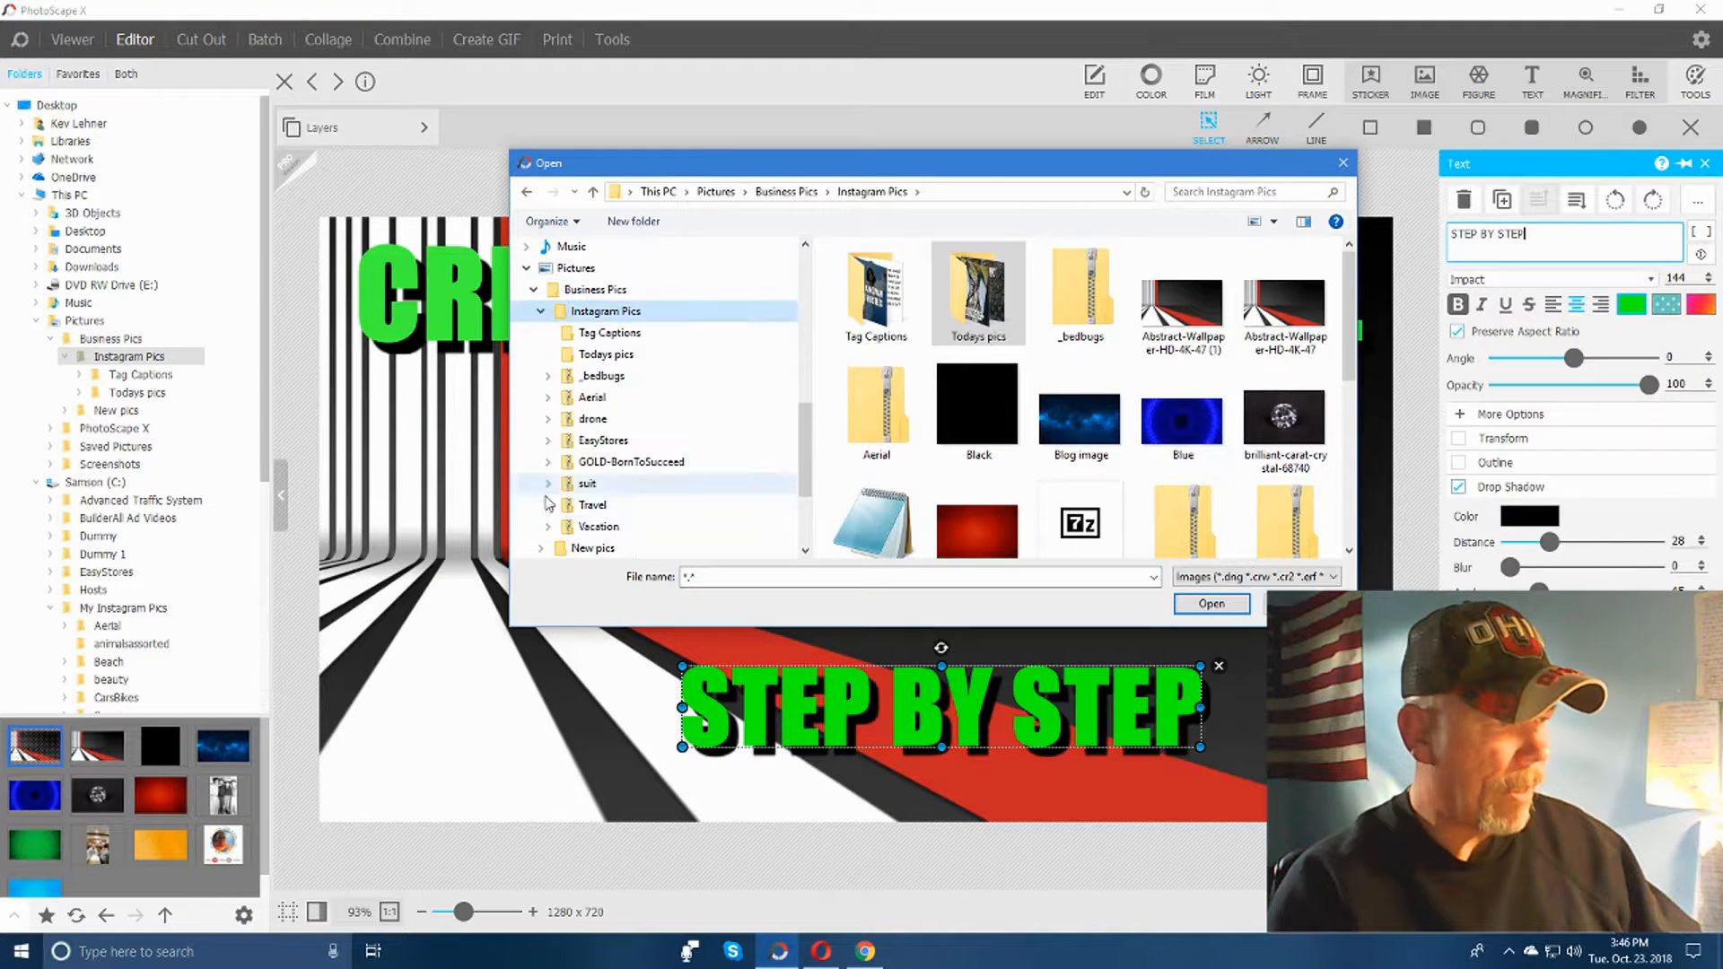
pyautogui.click(601, 355)
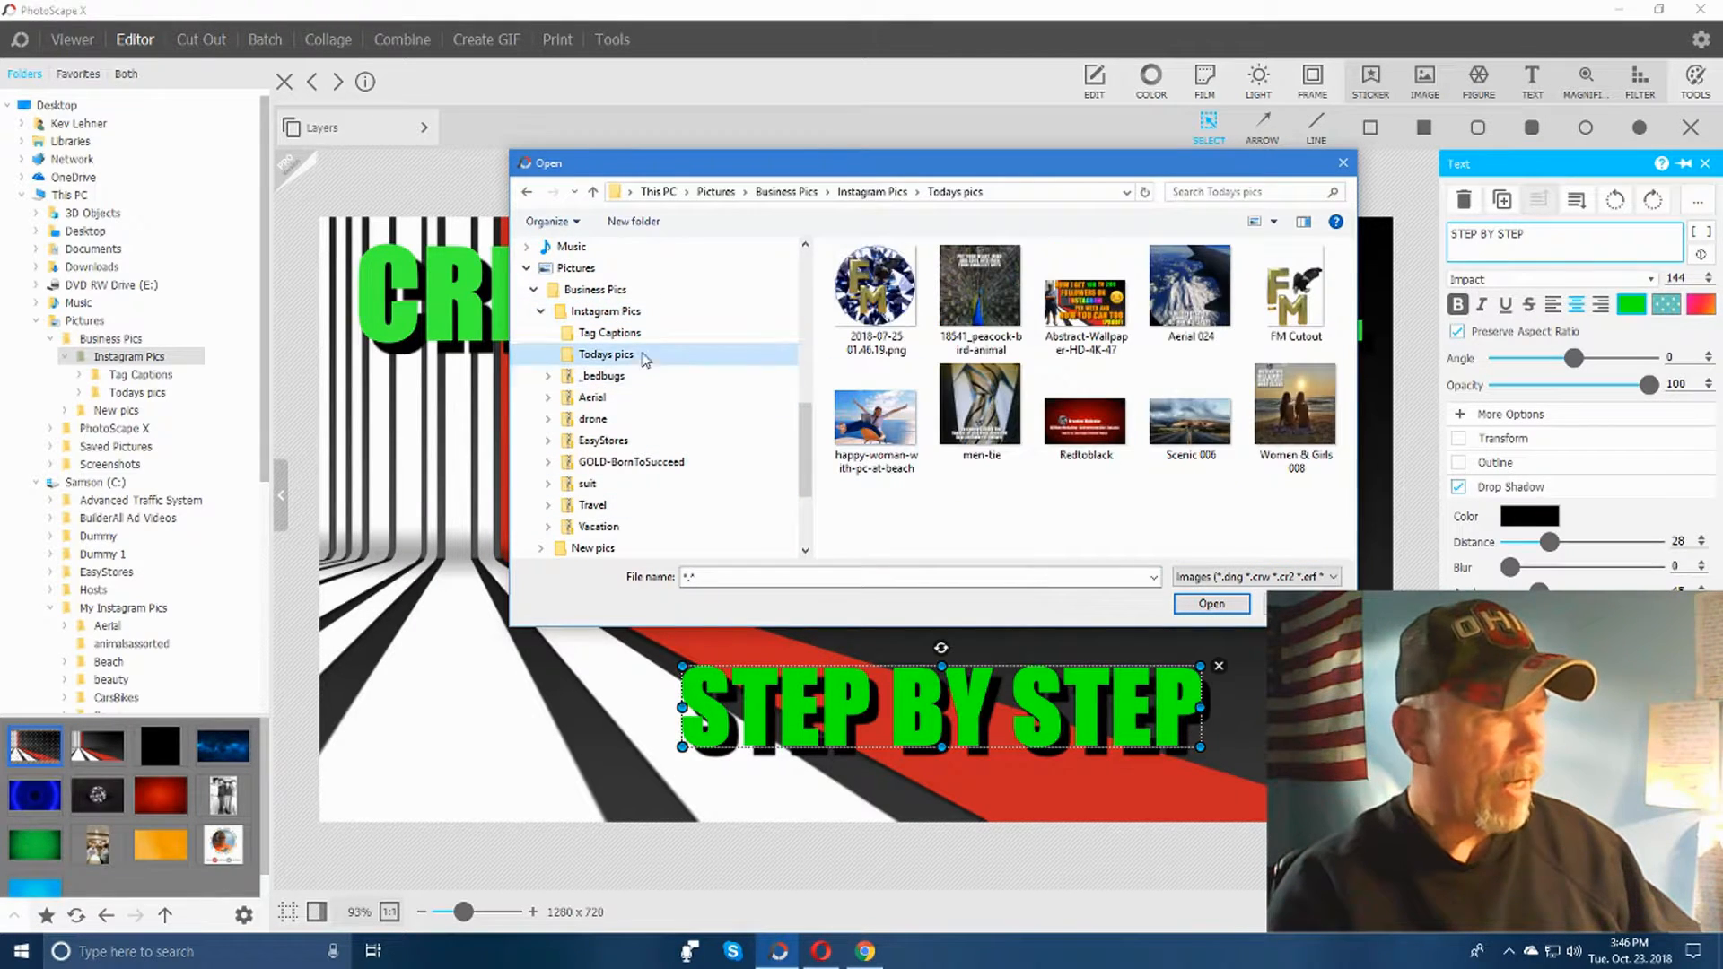
pyautogui.click(598, 296)
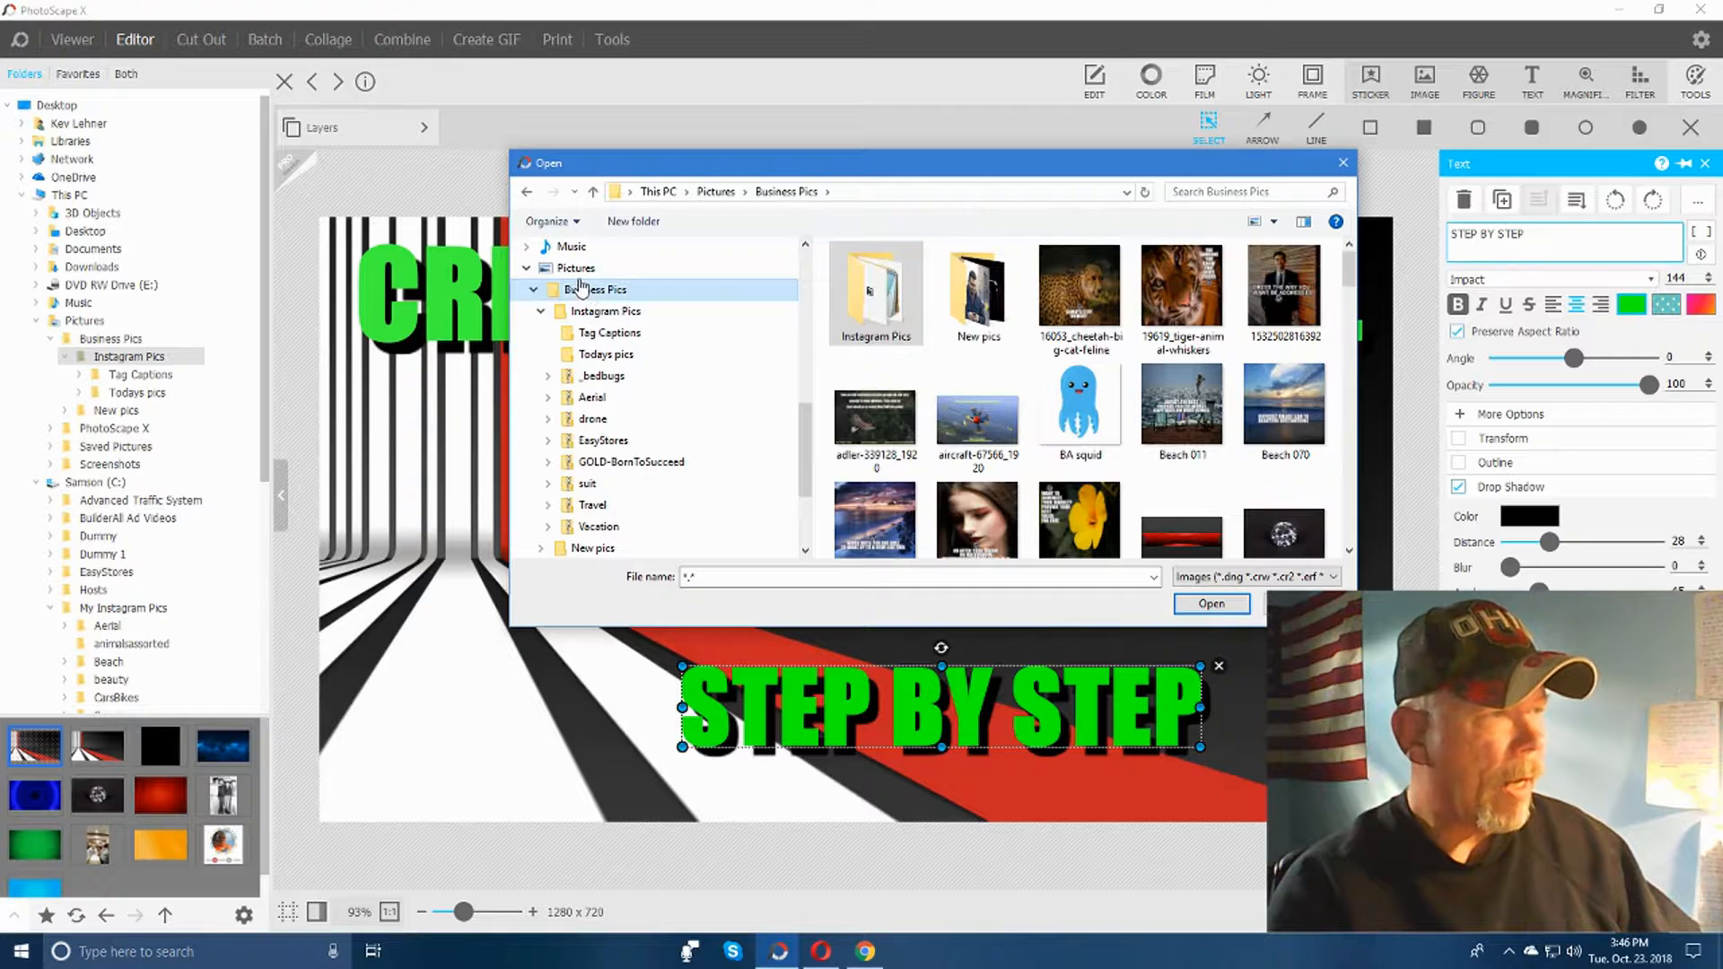
pyautogui.click(577, 270)
# Step: Insert the full-length cutout photo of the man with crossed arms and place it in the thumbnail's lower-left corner
pyautogui.scroll(-6, 1117, 435)
pyautogui.scroll(-2, 1115, 428)
pyautogui.click(1113, 431)
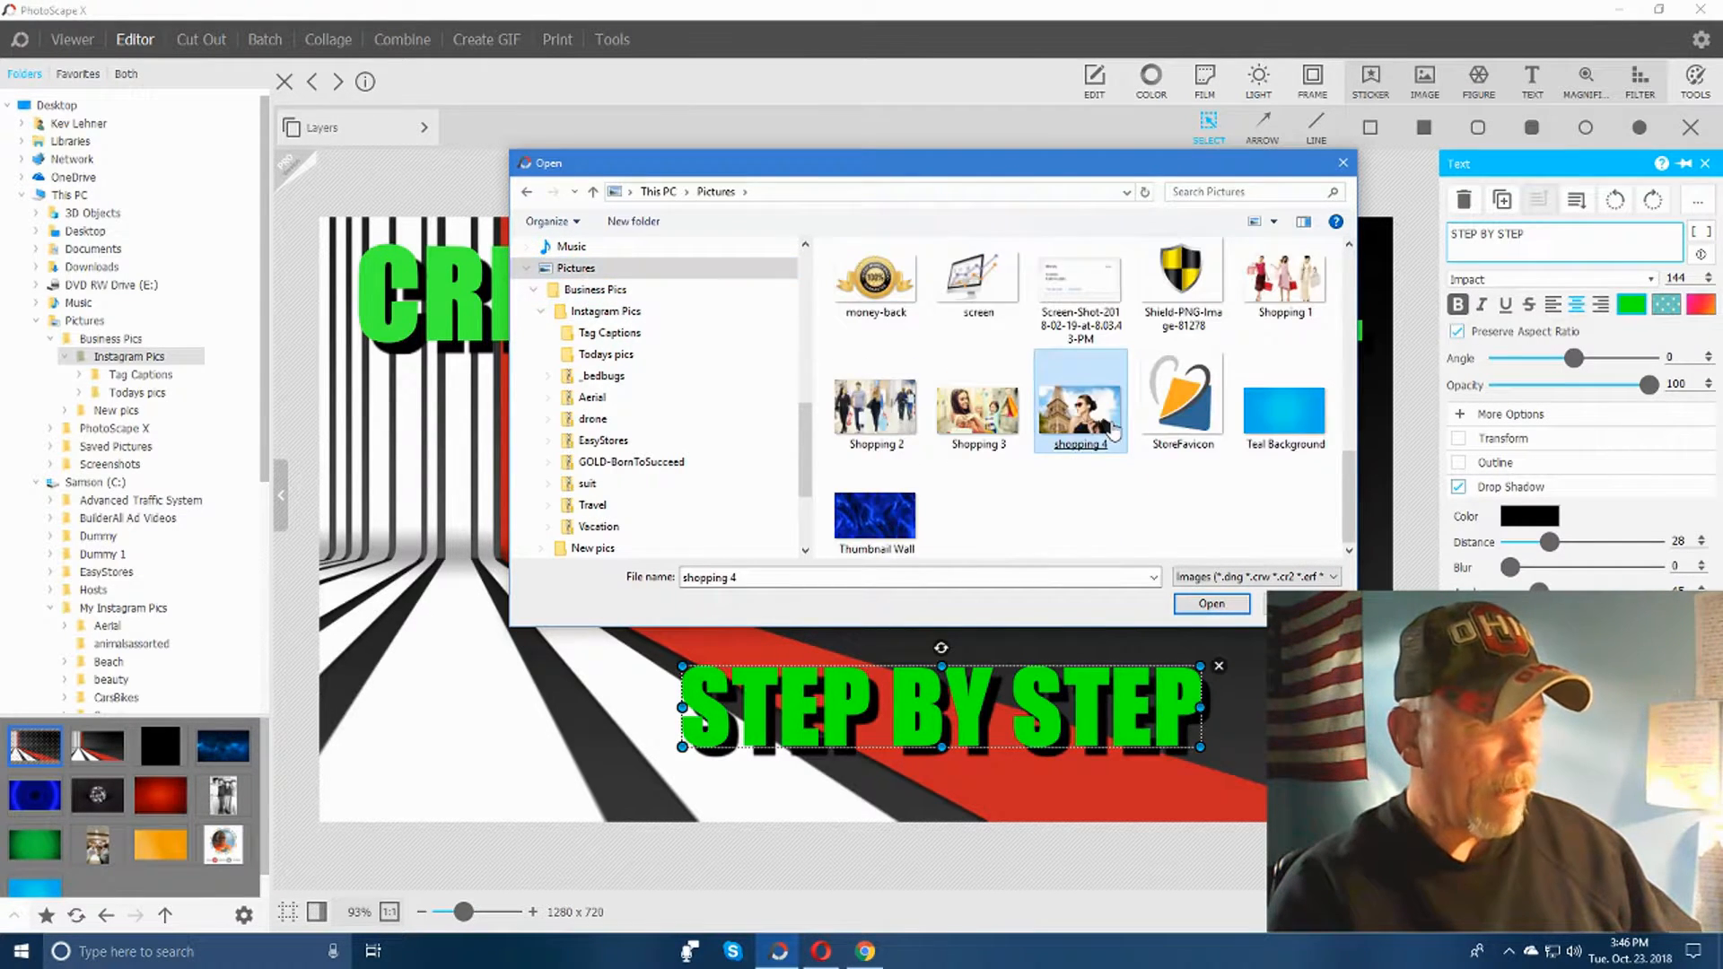
pyautogui.scroll(1, 1111, 432)
pyautogui.click(1108, 435)
pyautogui.doubleClick(1083, 285)
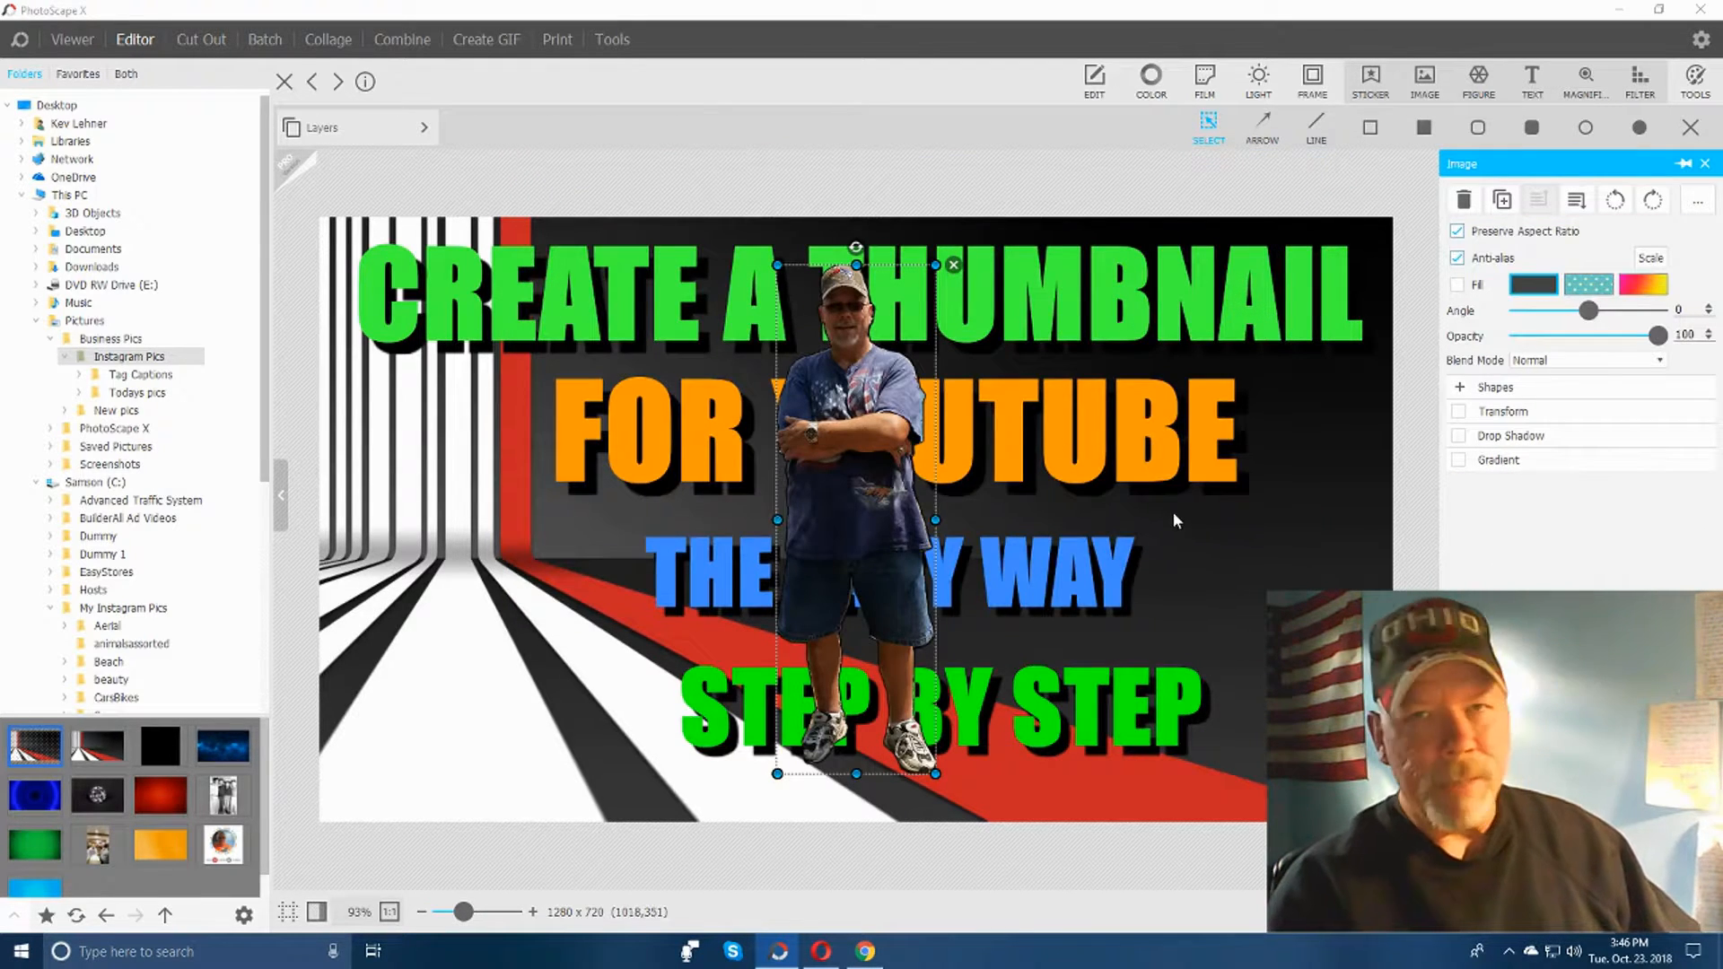
pyautogui.moveTo(893, 482); pyautogui.dragTo(445, 521)
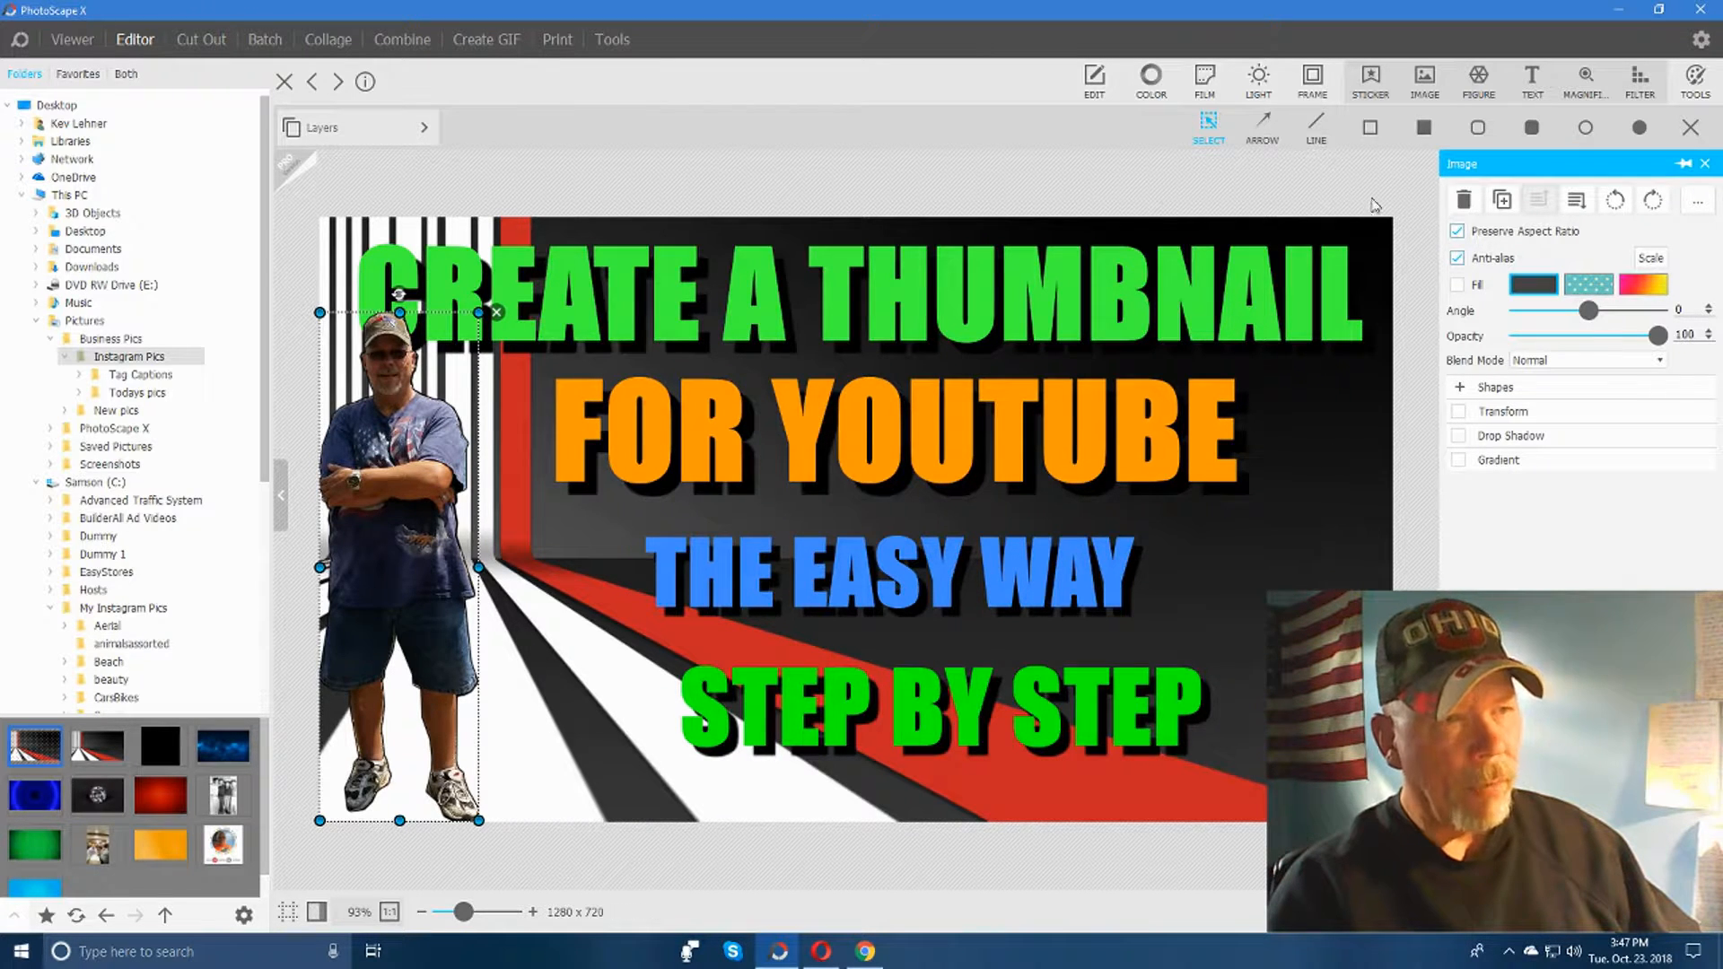
# Step: Add the heart-eyes smiley sticker from the emoji set and place it to the right of THE EASY WAY
pyautogui.click(1370, 81)
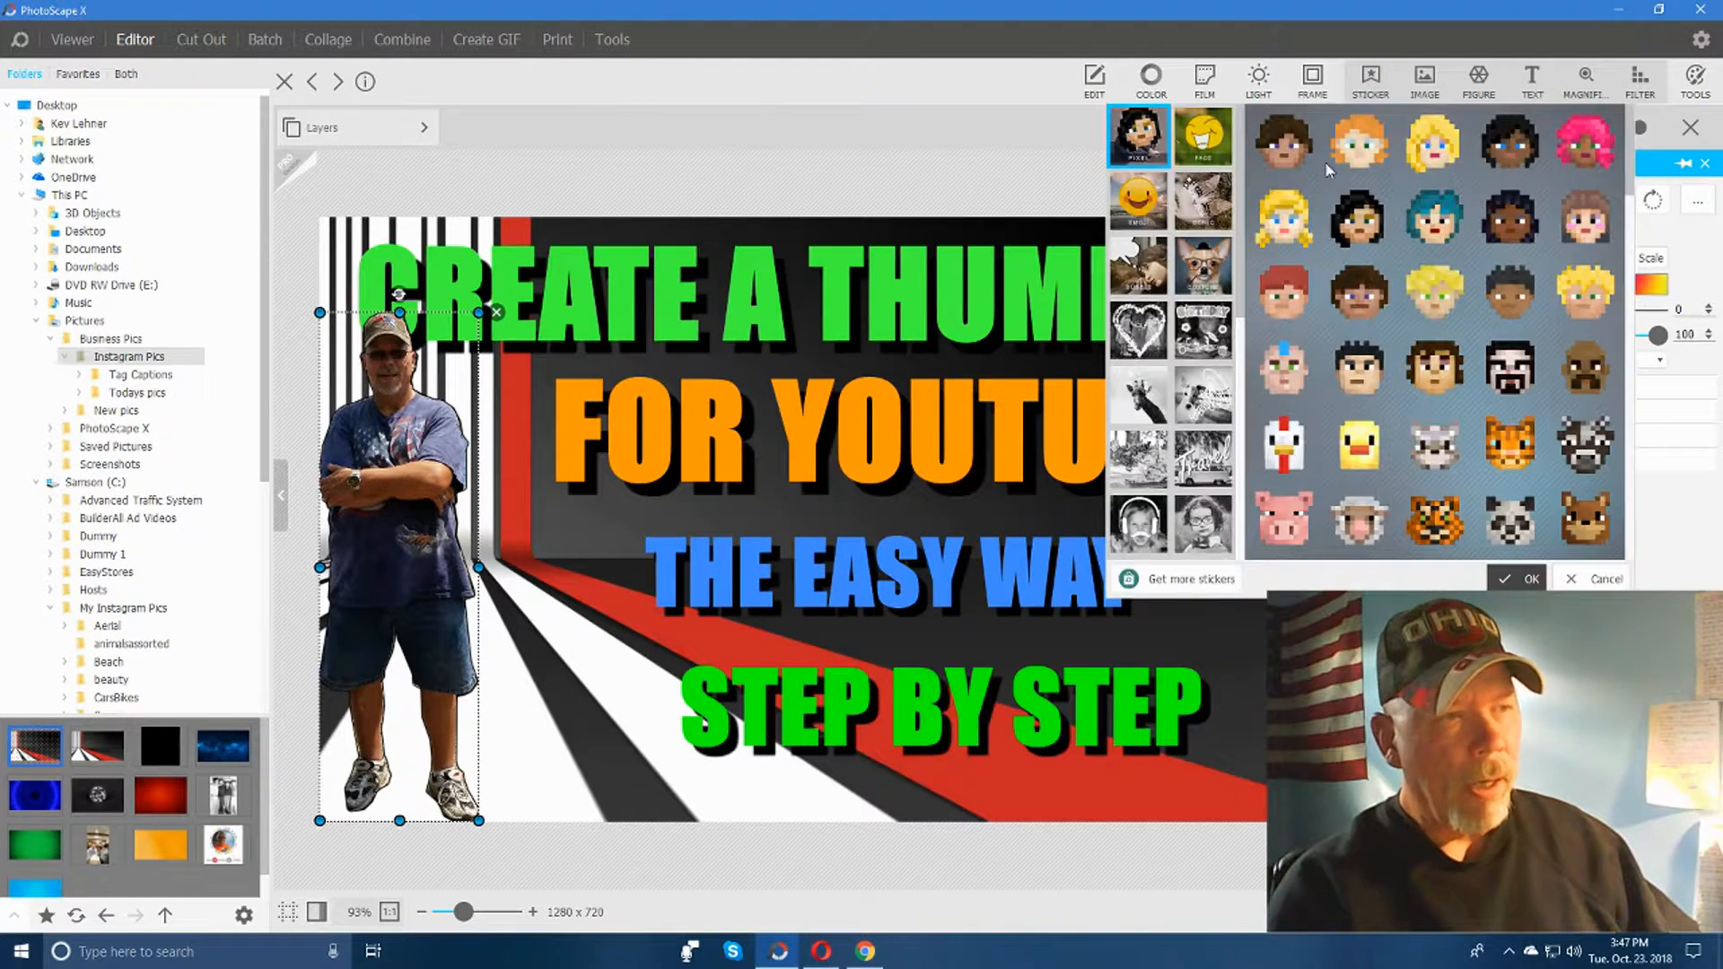
pyautogui.click(1135, 192)
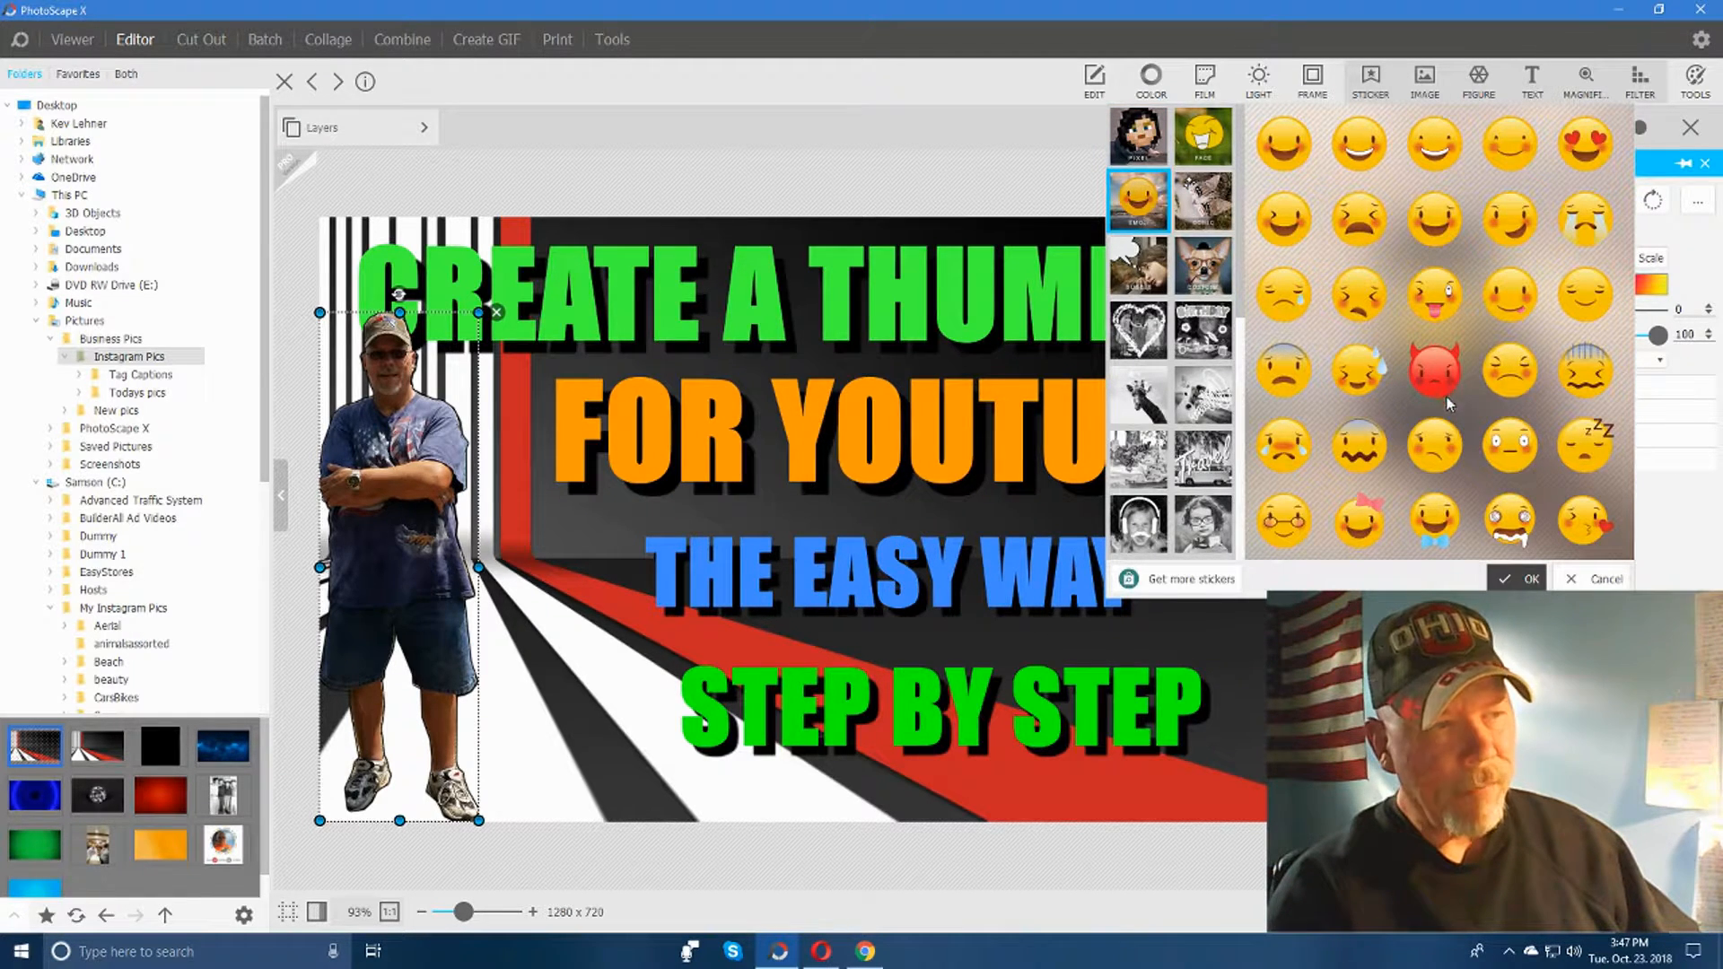
pyautogui.click(1584, 144)
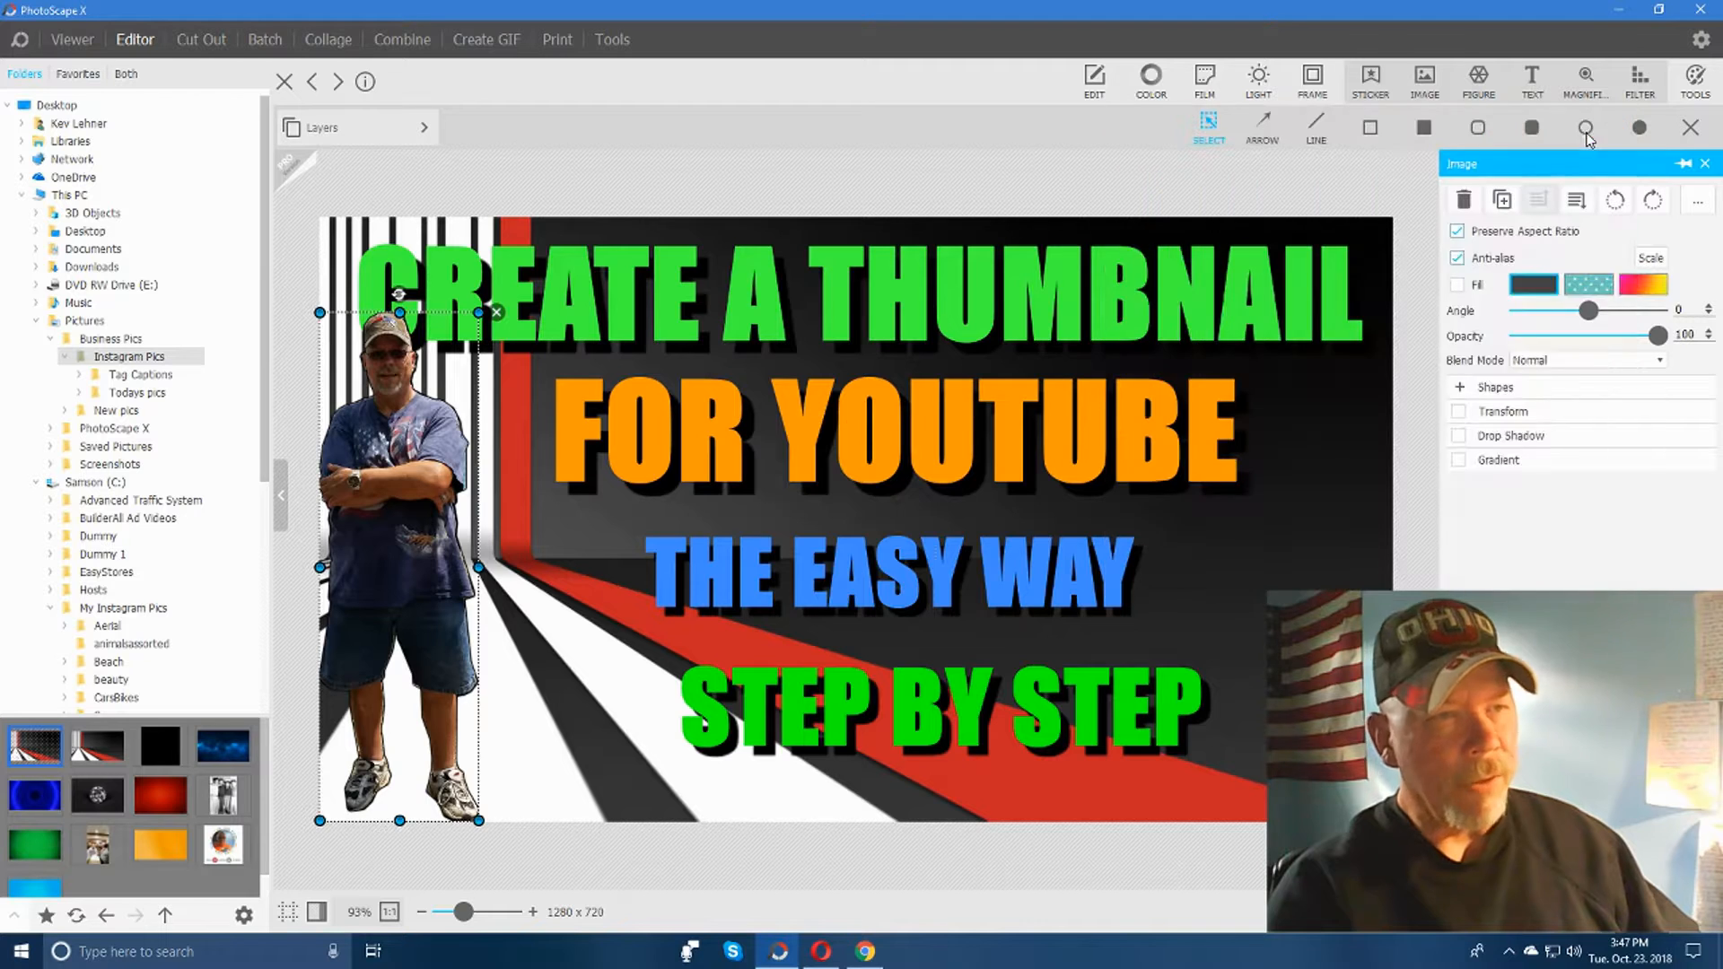
pyautogui.moveTo(857, 520); pyautogui.dragTo(1276, 573)
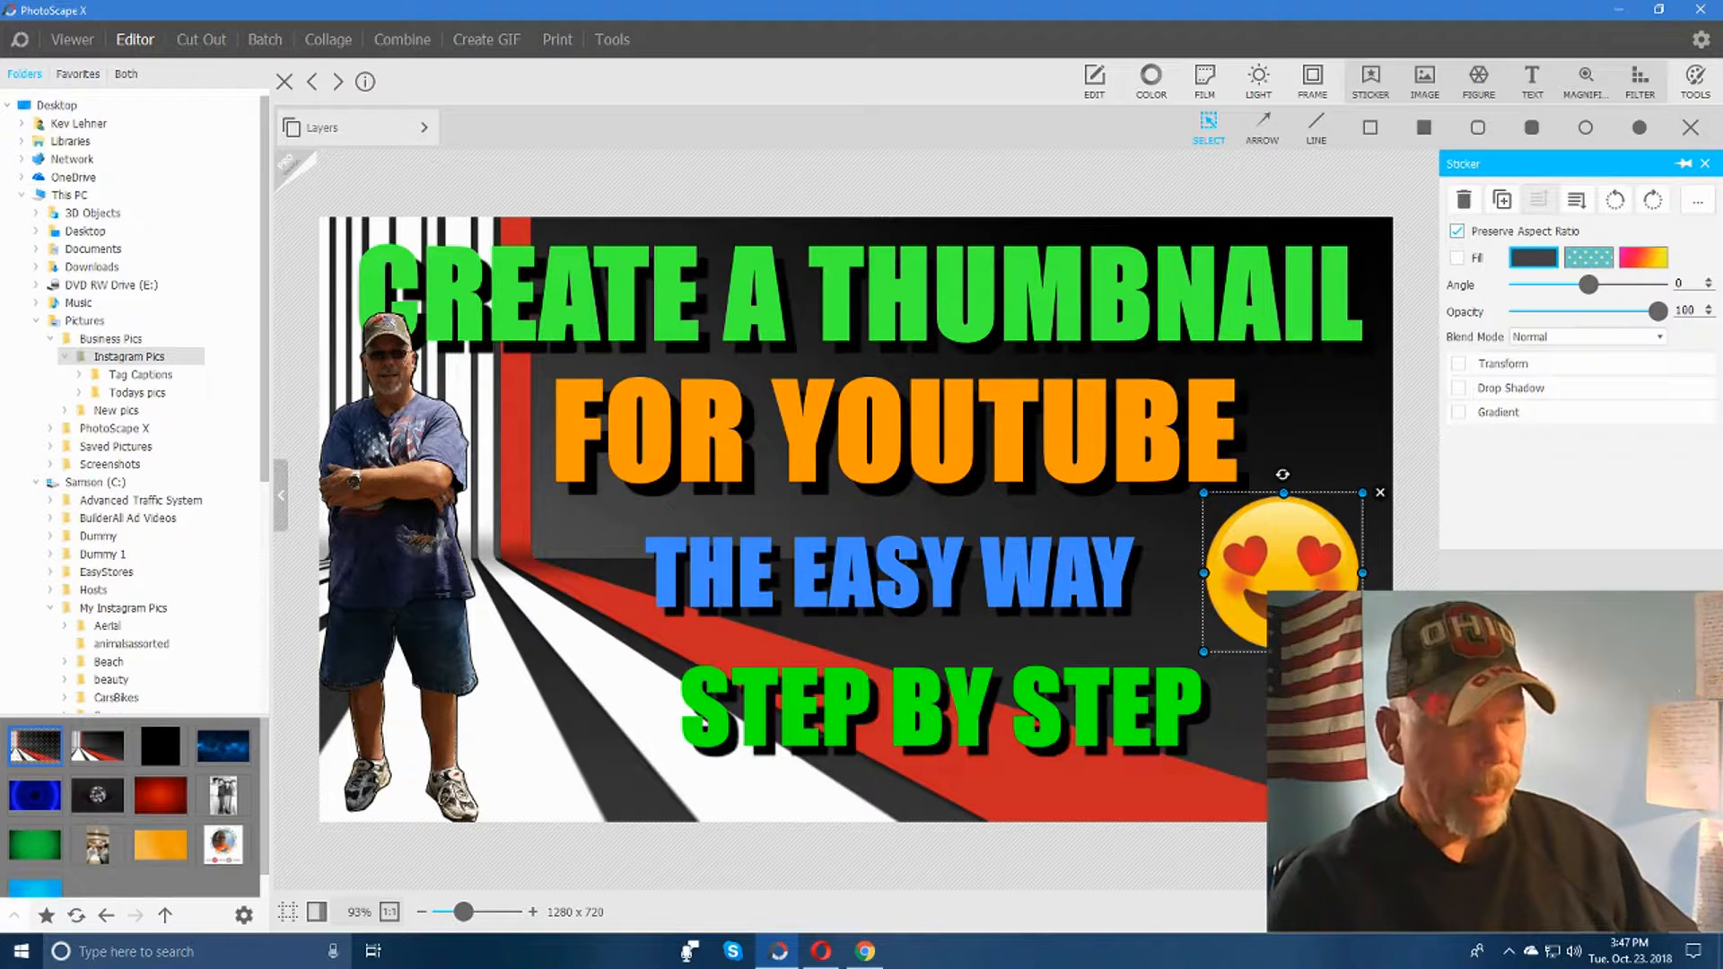
pyautogui.moveTo(1362, 653)
pyautogui.mouseDown()
pyautogui.moveTo(1266, 563)
pyautogui.moveTo(1362, 653)
pyautogui.mouseUp()
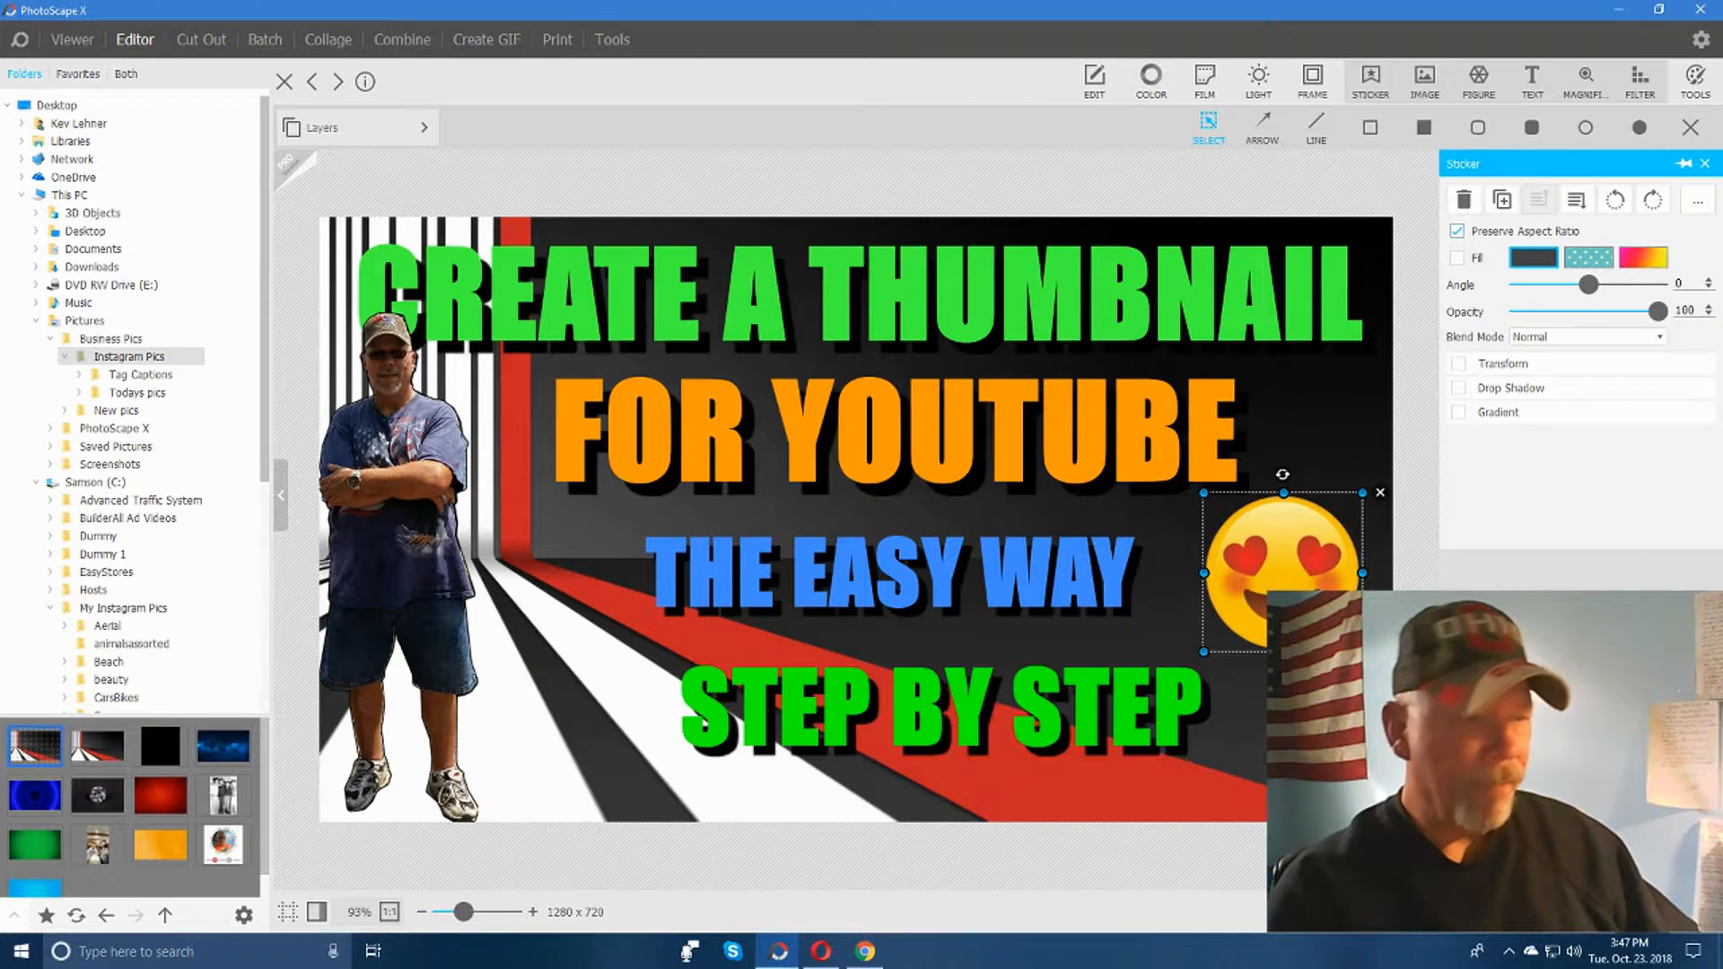
pyautogui.click(1415, 686)
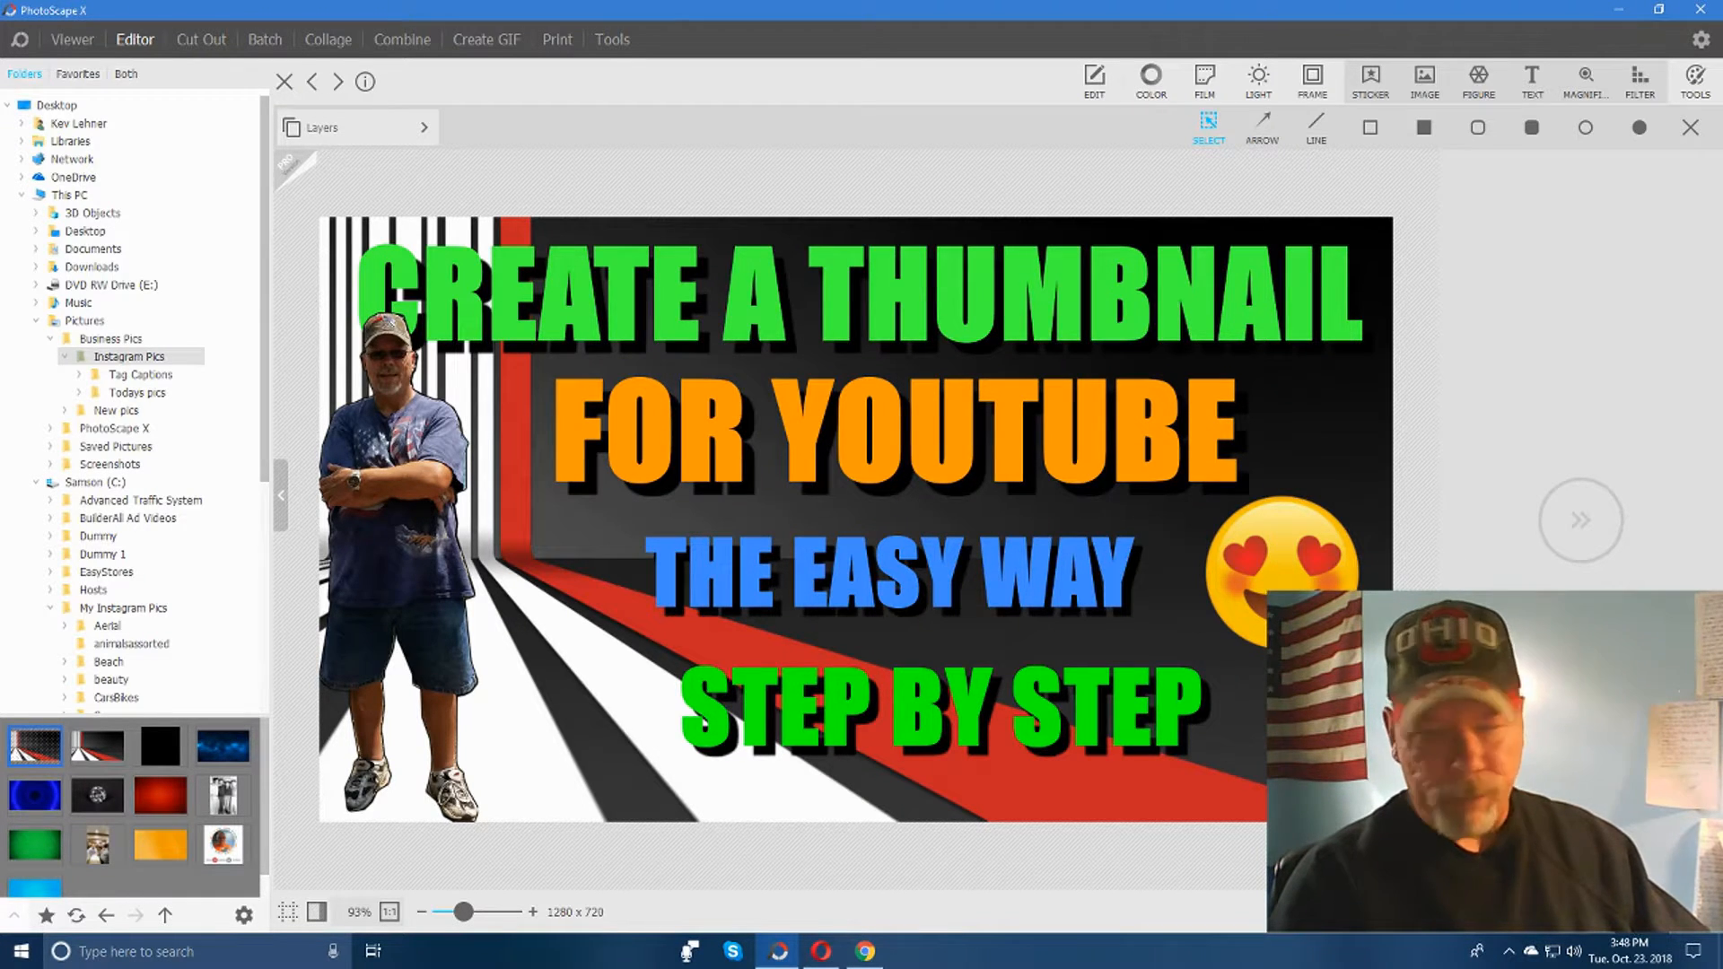
# Step: Save the finished thumbnail as Abstract-Wallpaper-HD-4K-47.jpg to the Todays pics folder
pyautogui.moveTo(1494, 760); pyautogui.dragTo(228, 778)
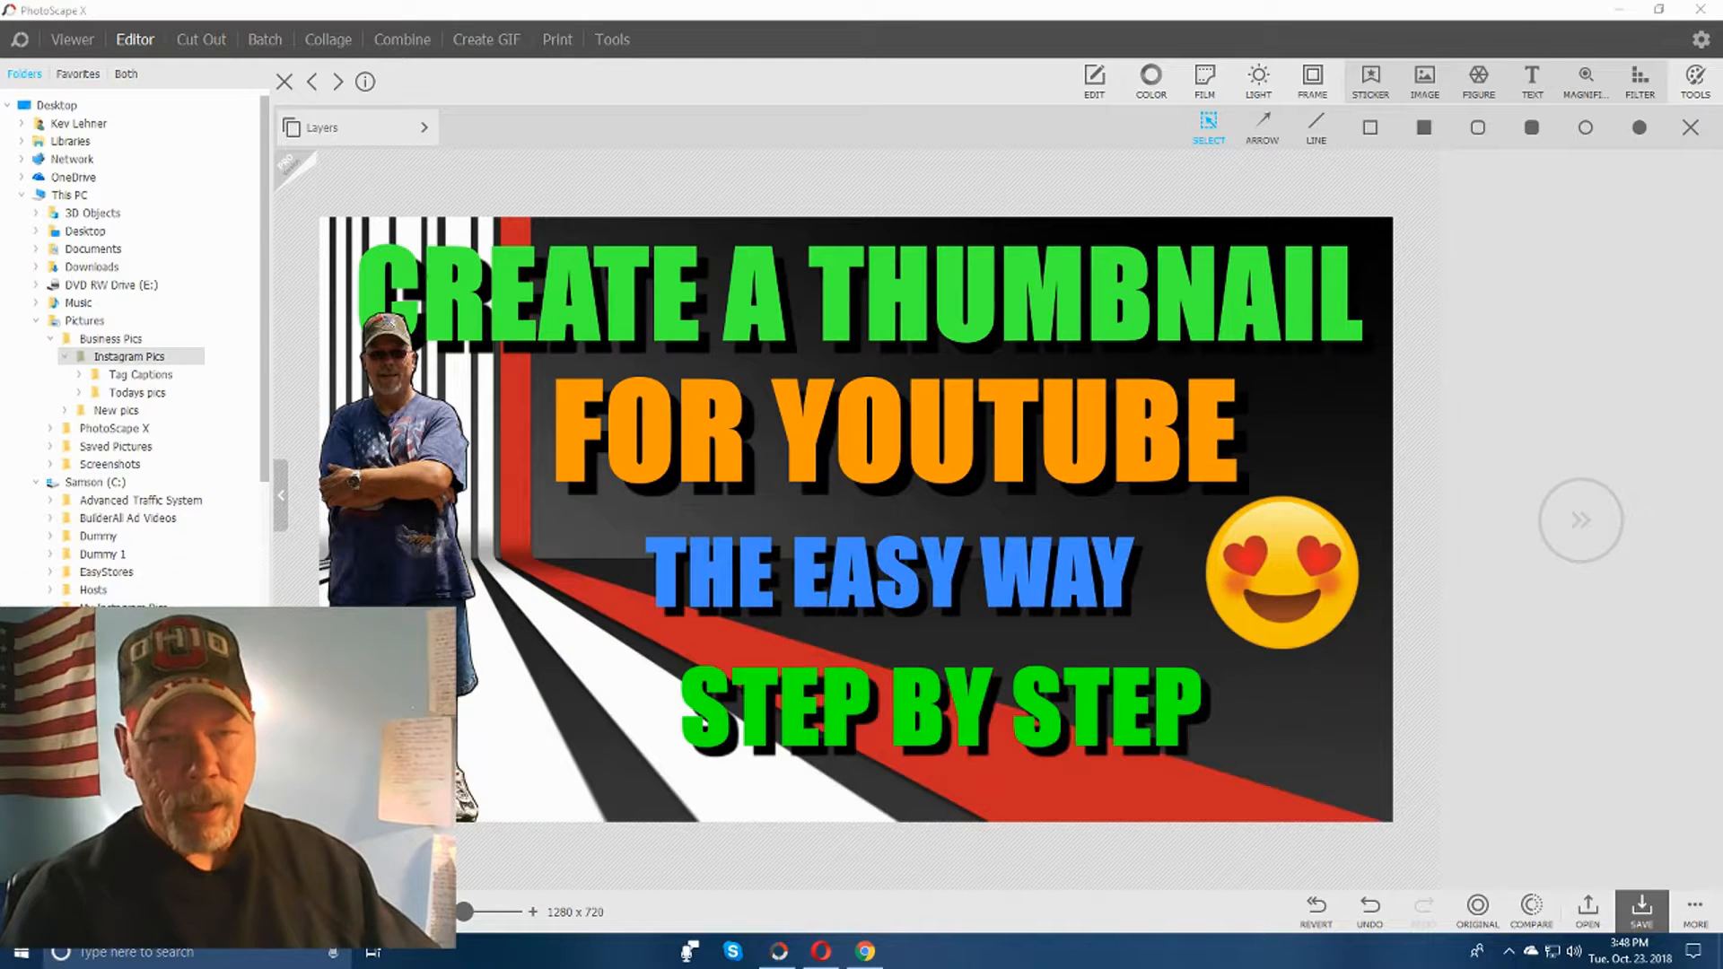
pyautogui.click(1644, 916)
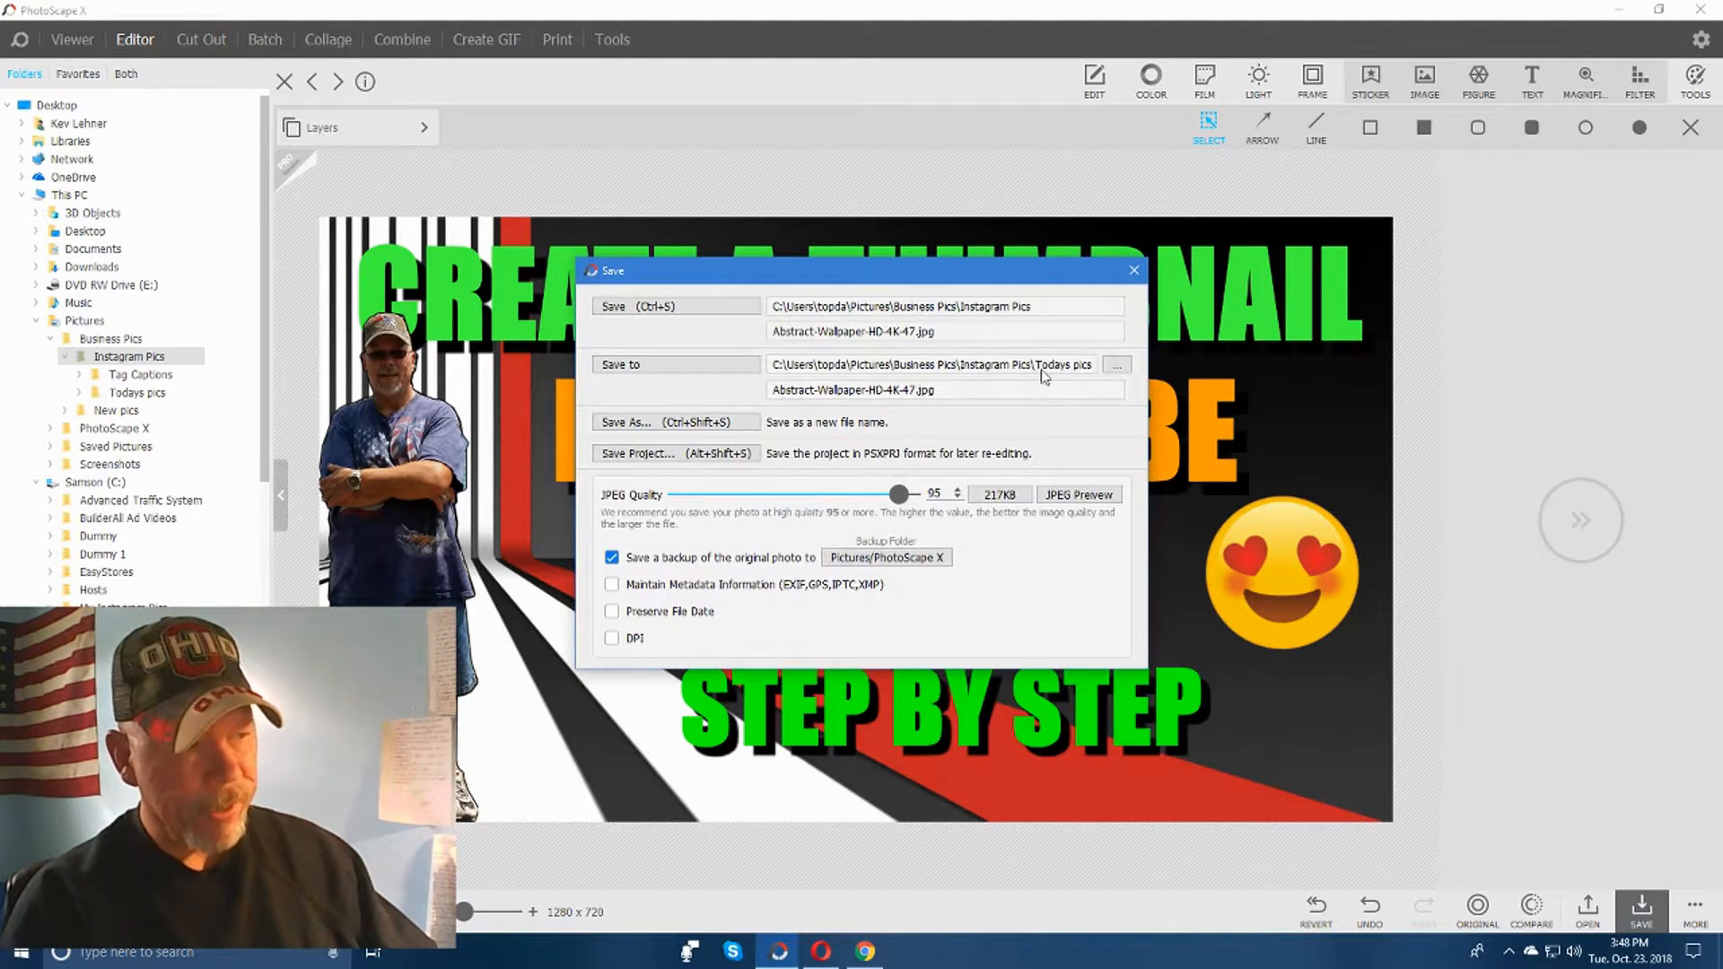
pyautogui.click(678, 368)
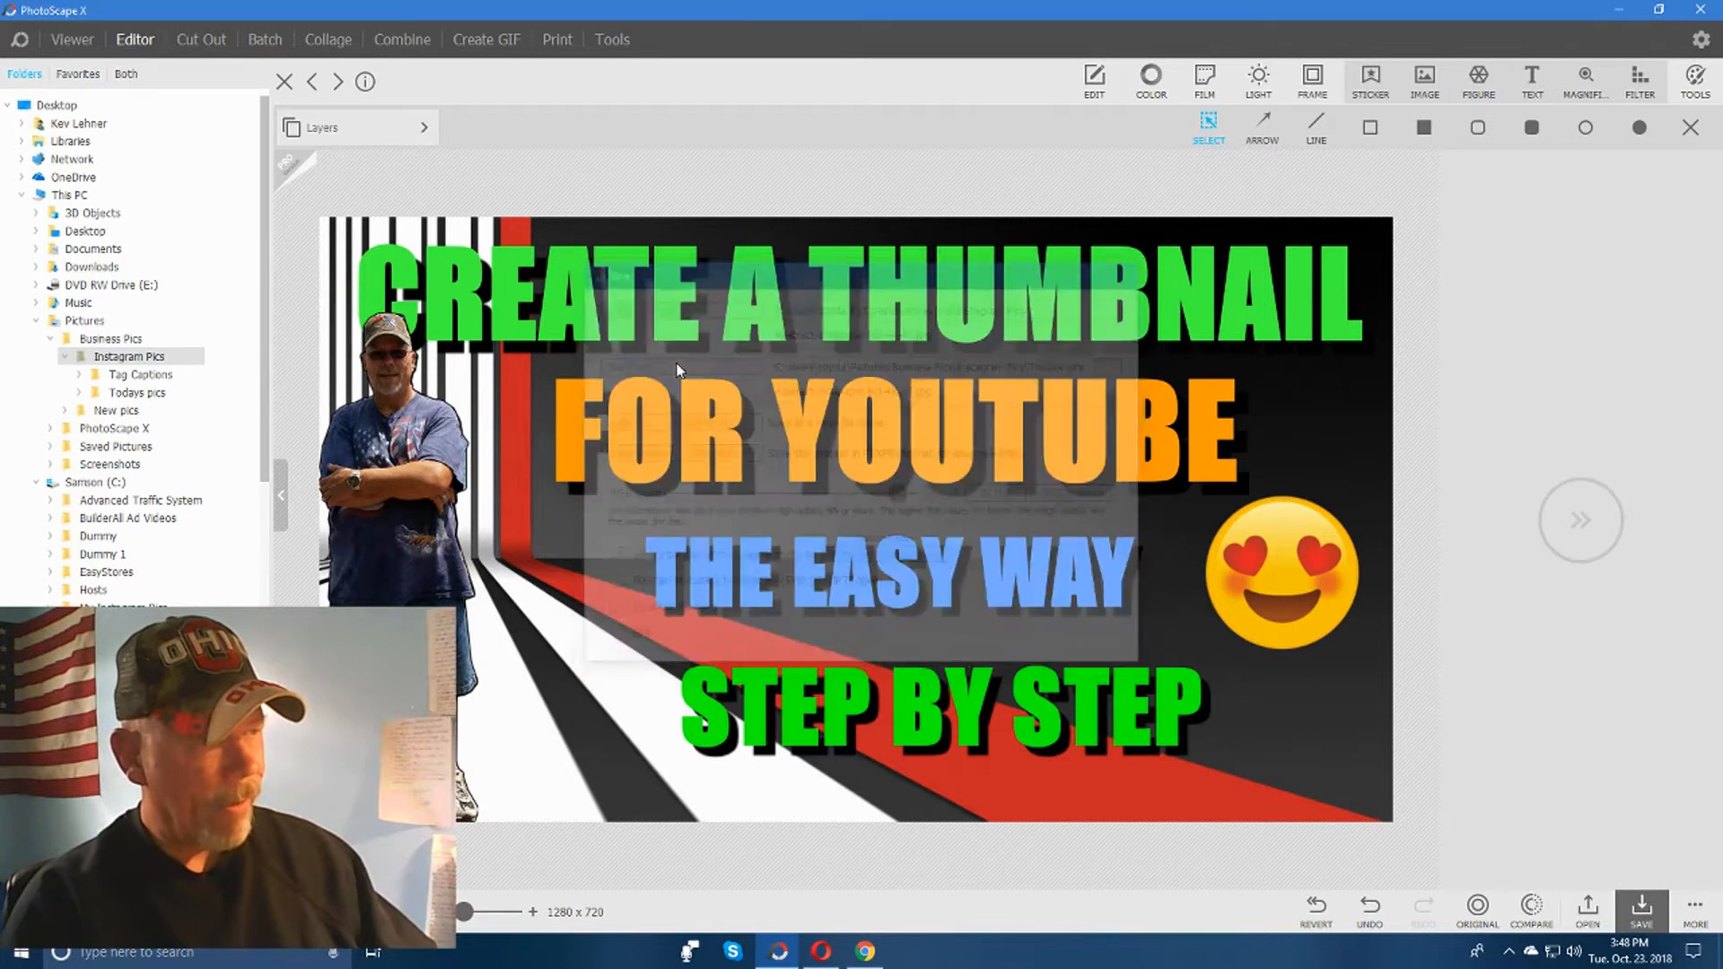